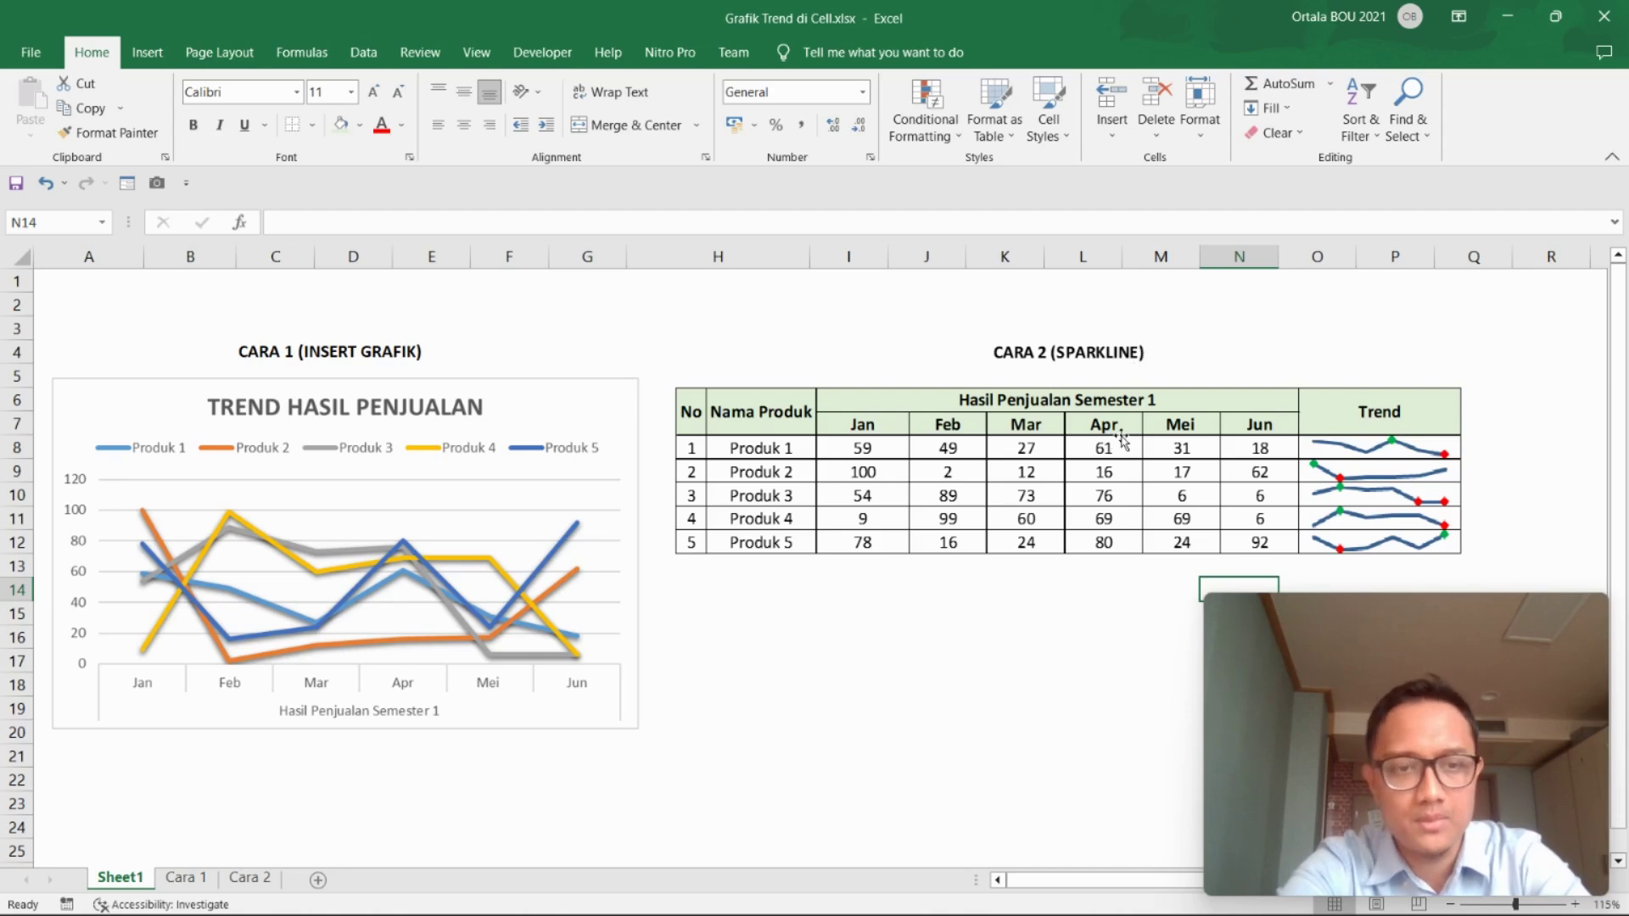
Delete the old trend chart from the Cara 1 sheet.
left_click(180, 886)
left_click(574, 702)
left_click(1376, 364)
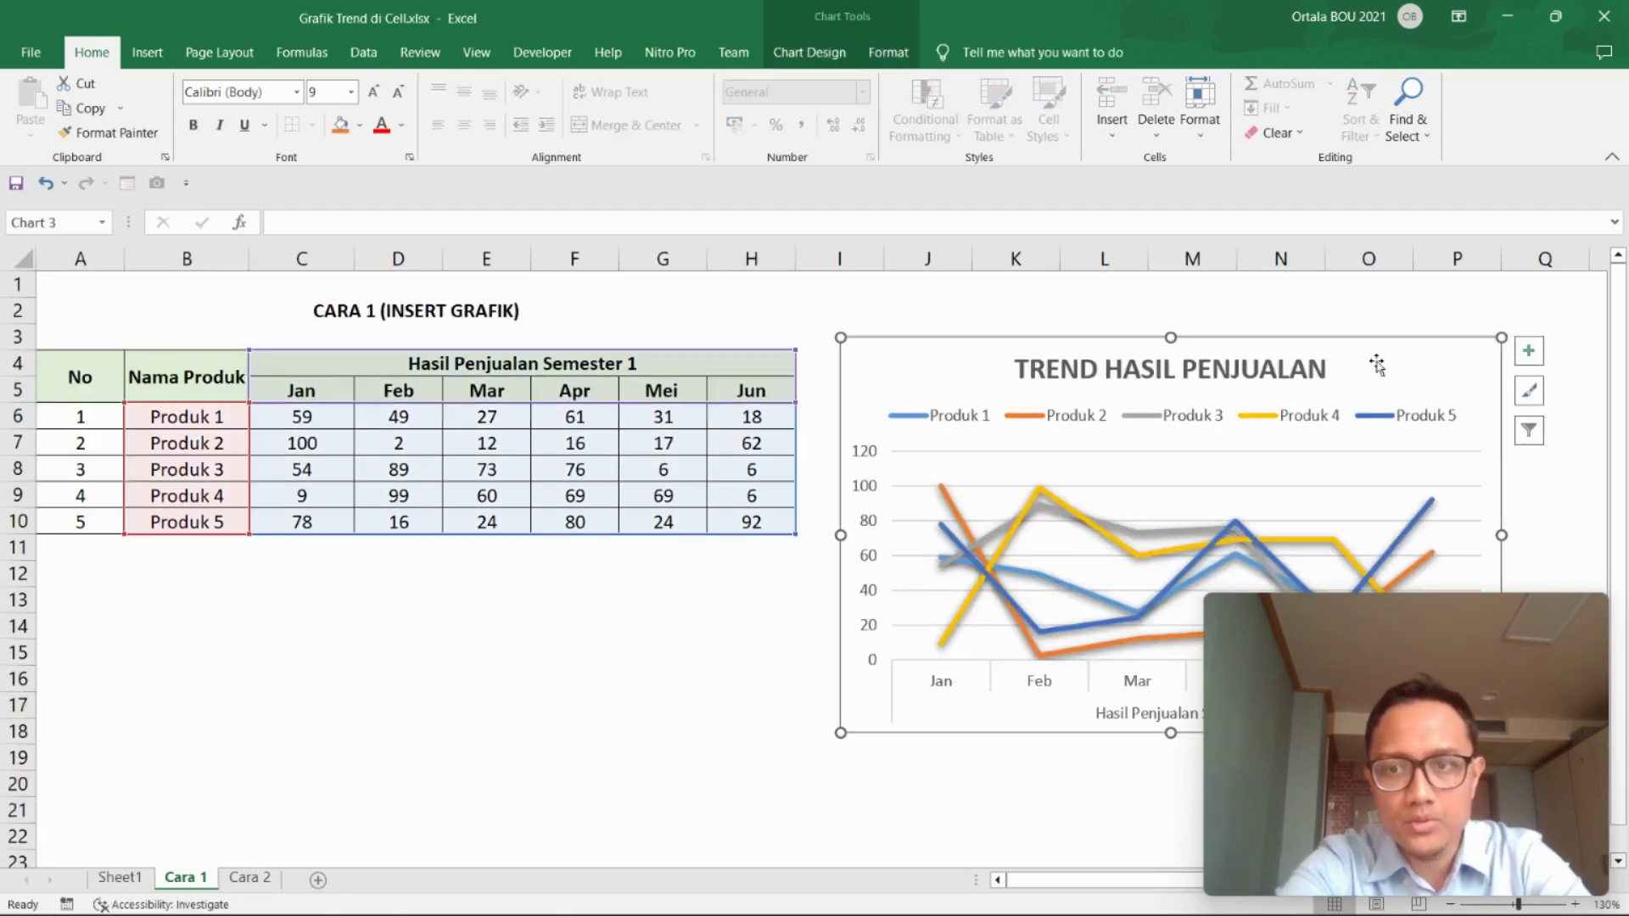
key("Delete")
left_click(732, 661)
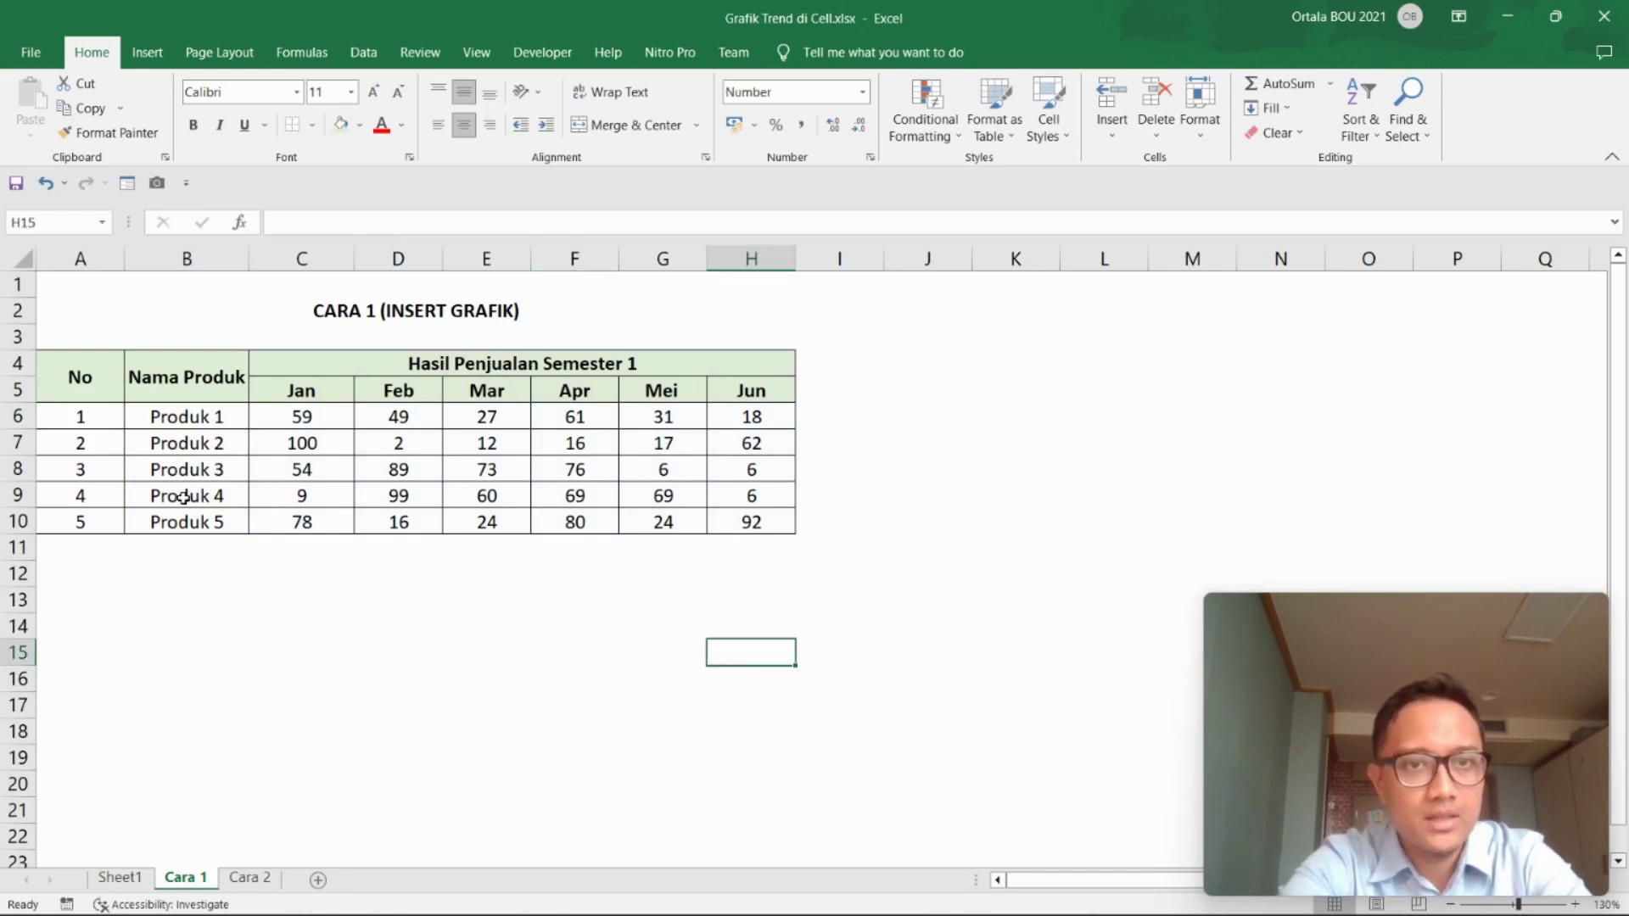
Select the sales table from the Nama Produk header to the Jun column (B4:H10).
left_click(761, 524)
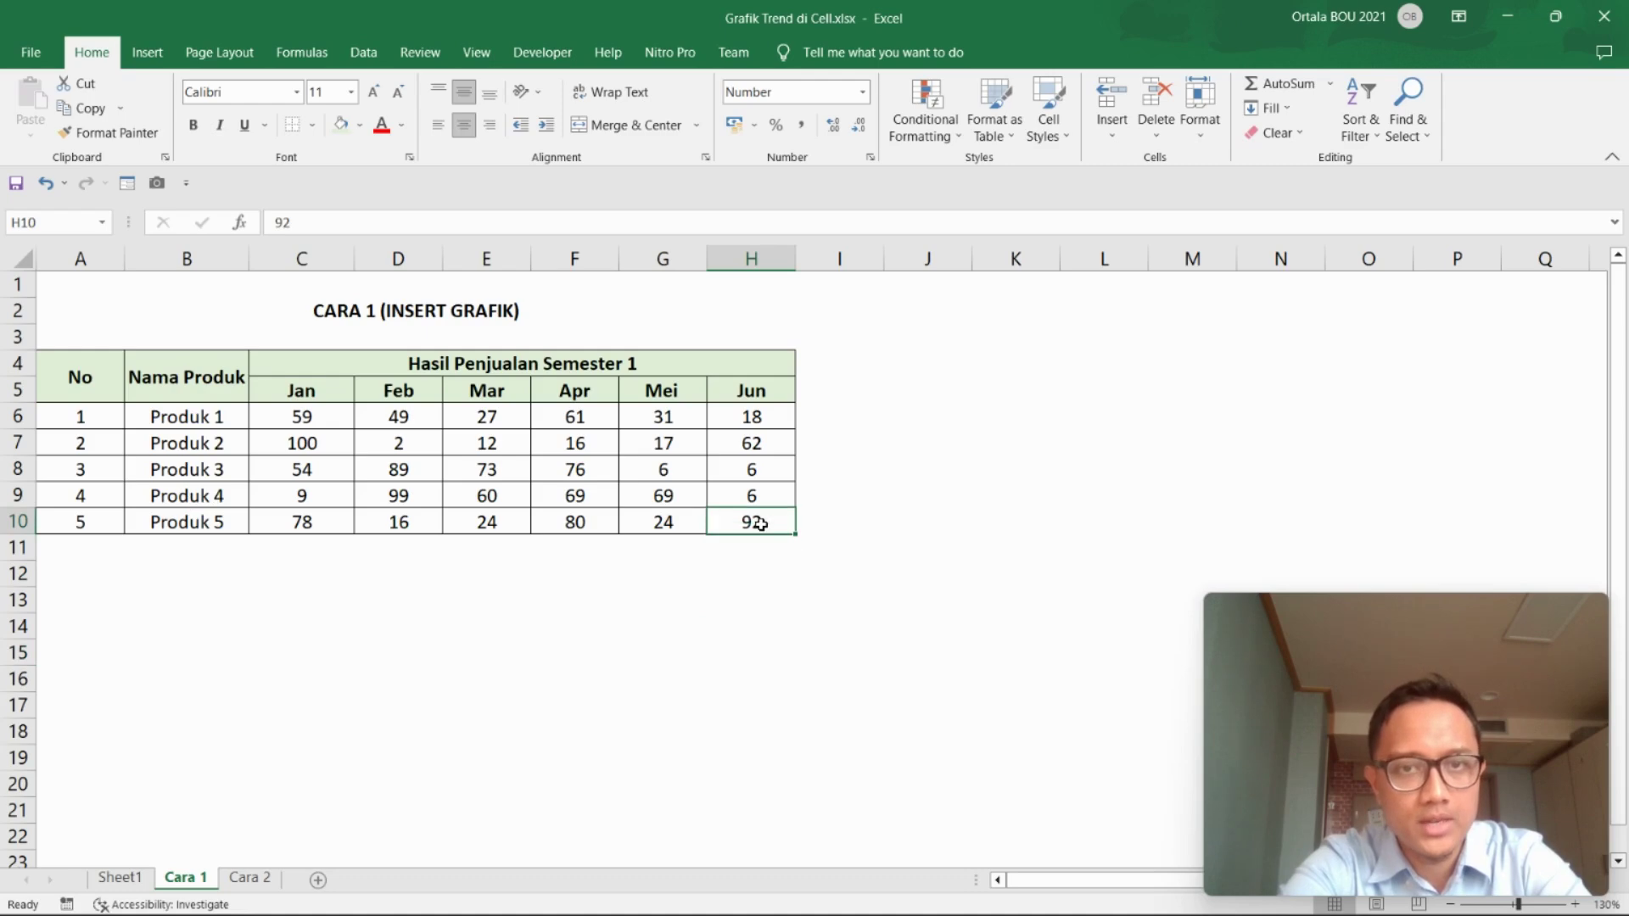
left_click(176, 397)
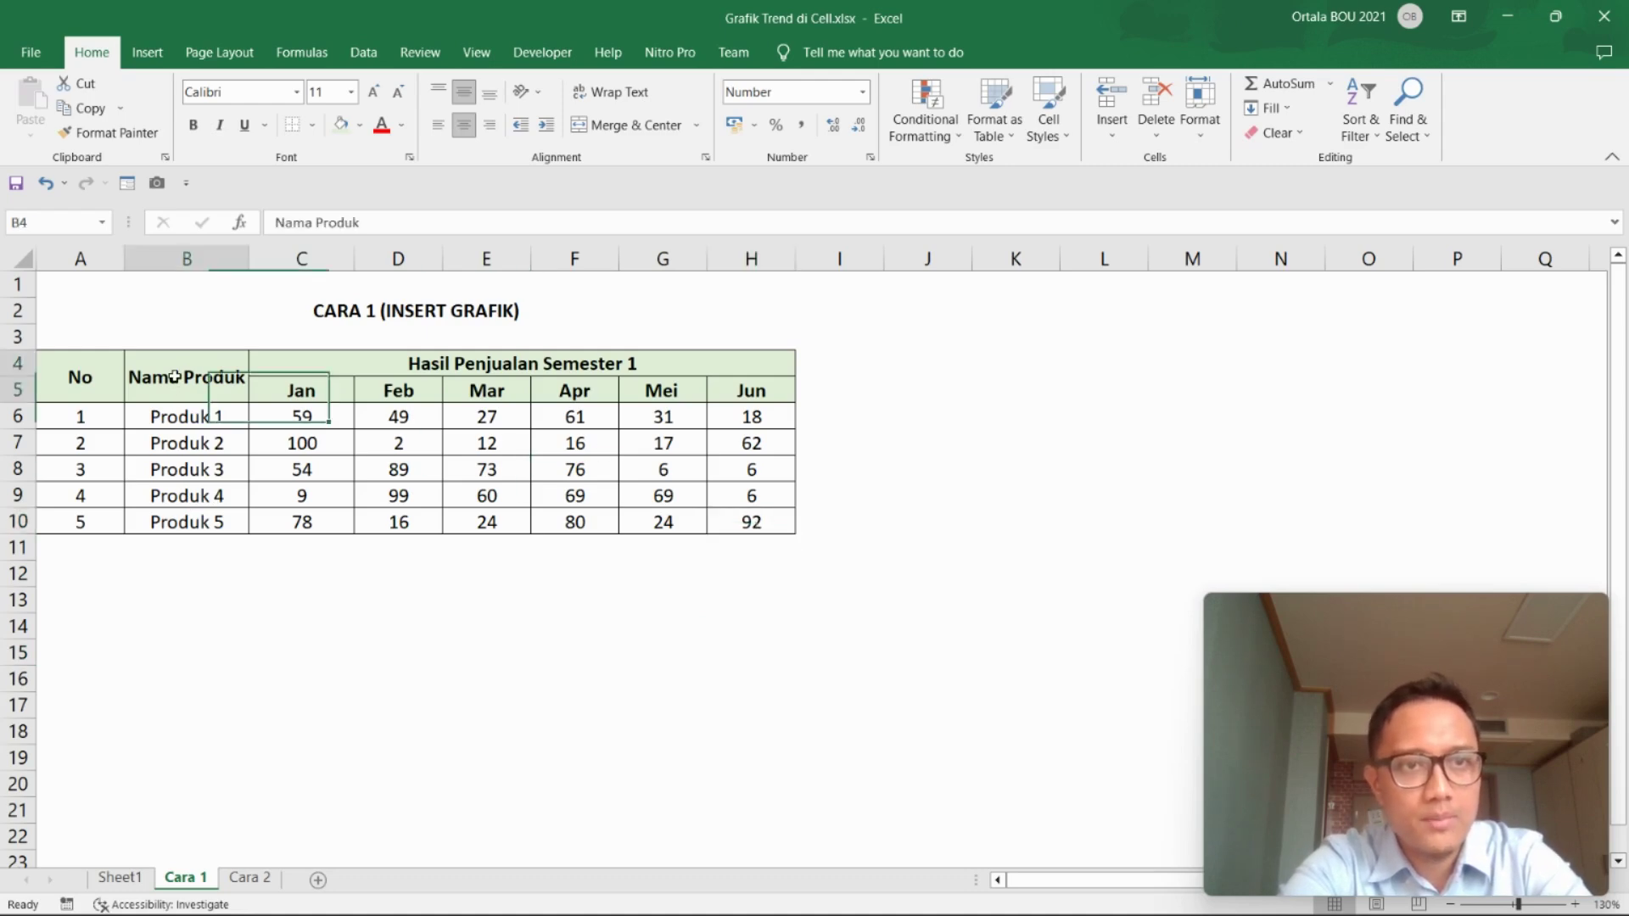
left_click(771, 525)
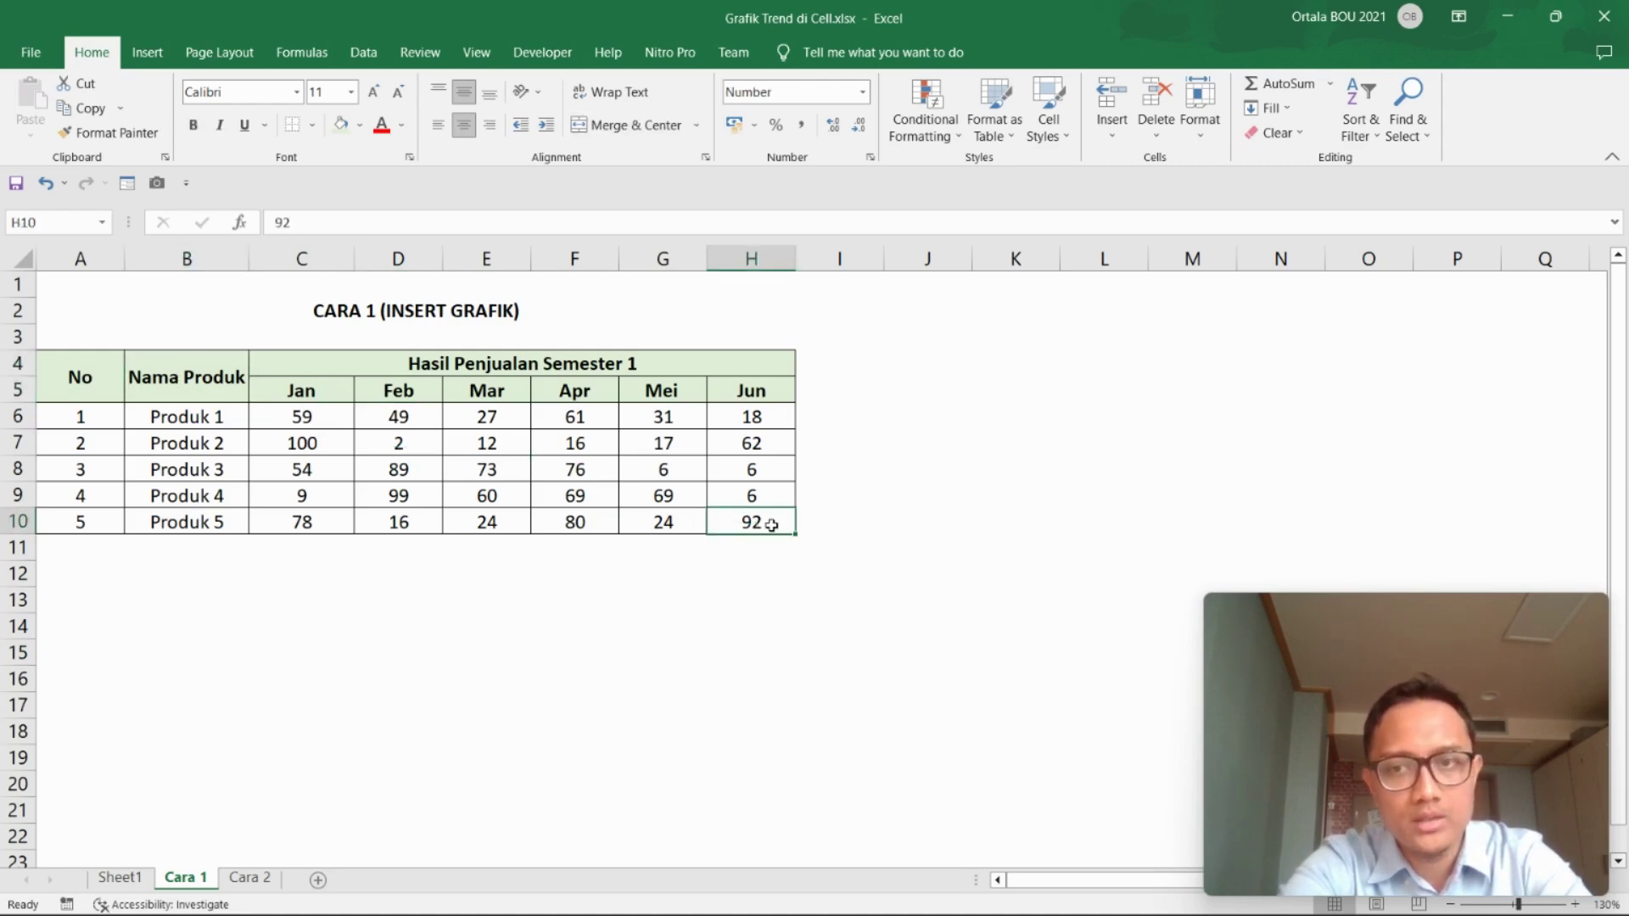
left_click(770, 601)
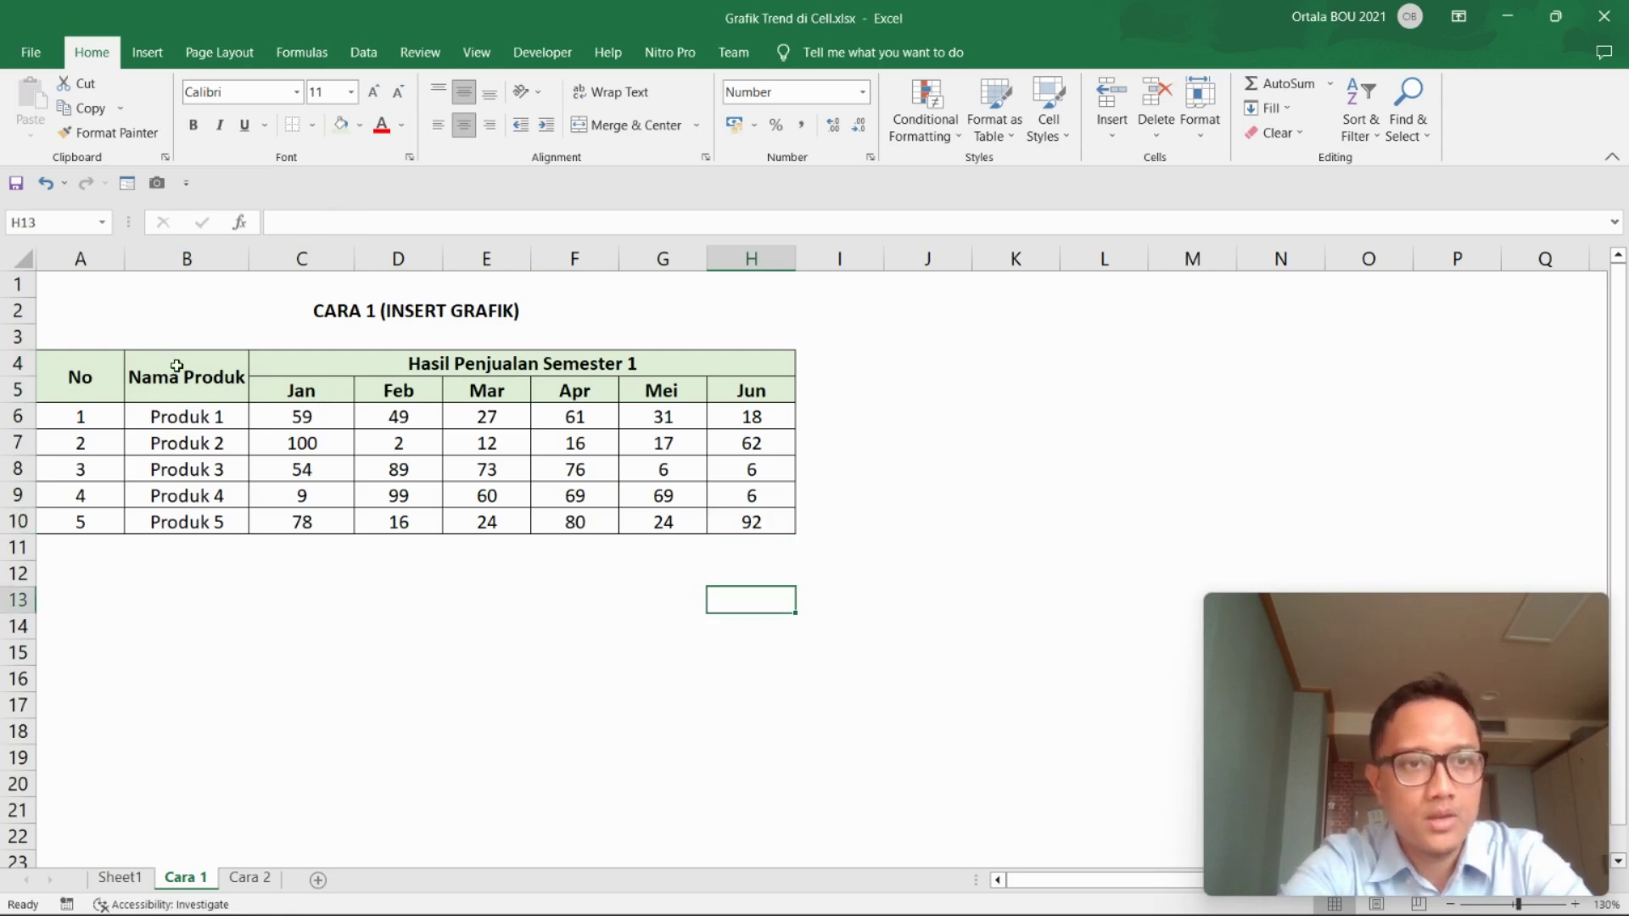
left_click_drag(177, 366, 751, 522)
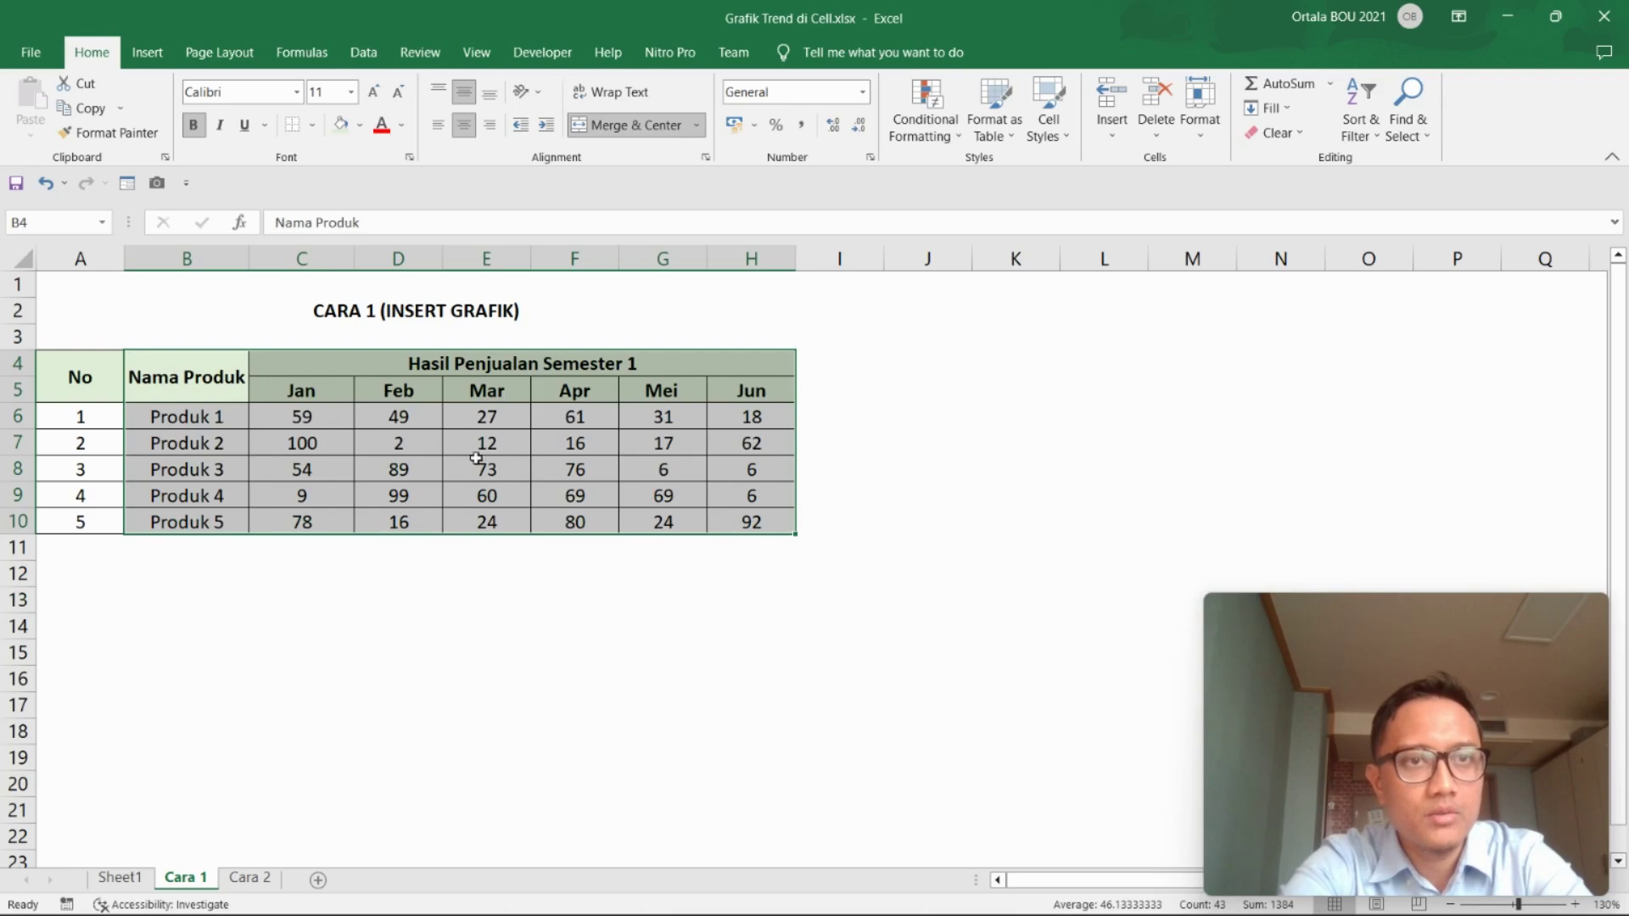
Insert a basic 2-D line chart of the five products' Jan–Jun sales.
left_click(146, 56)
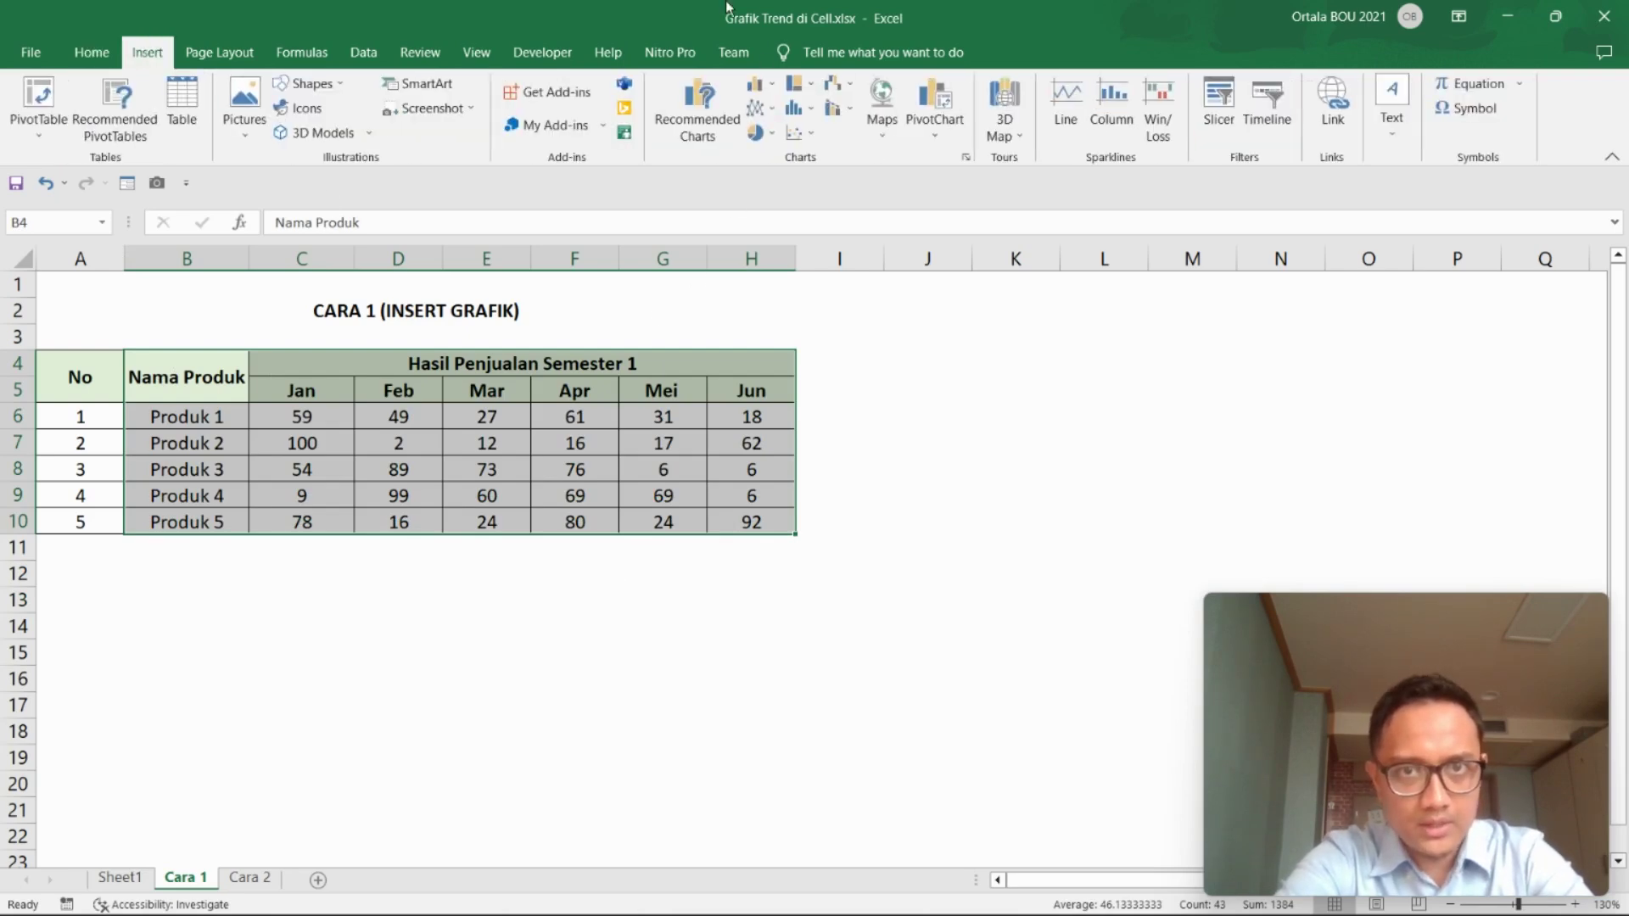
left_click(772, 112)
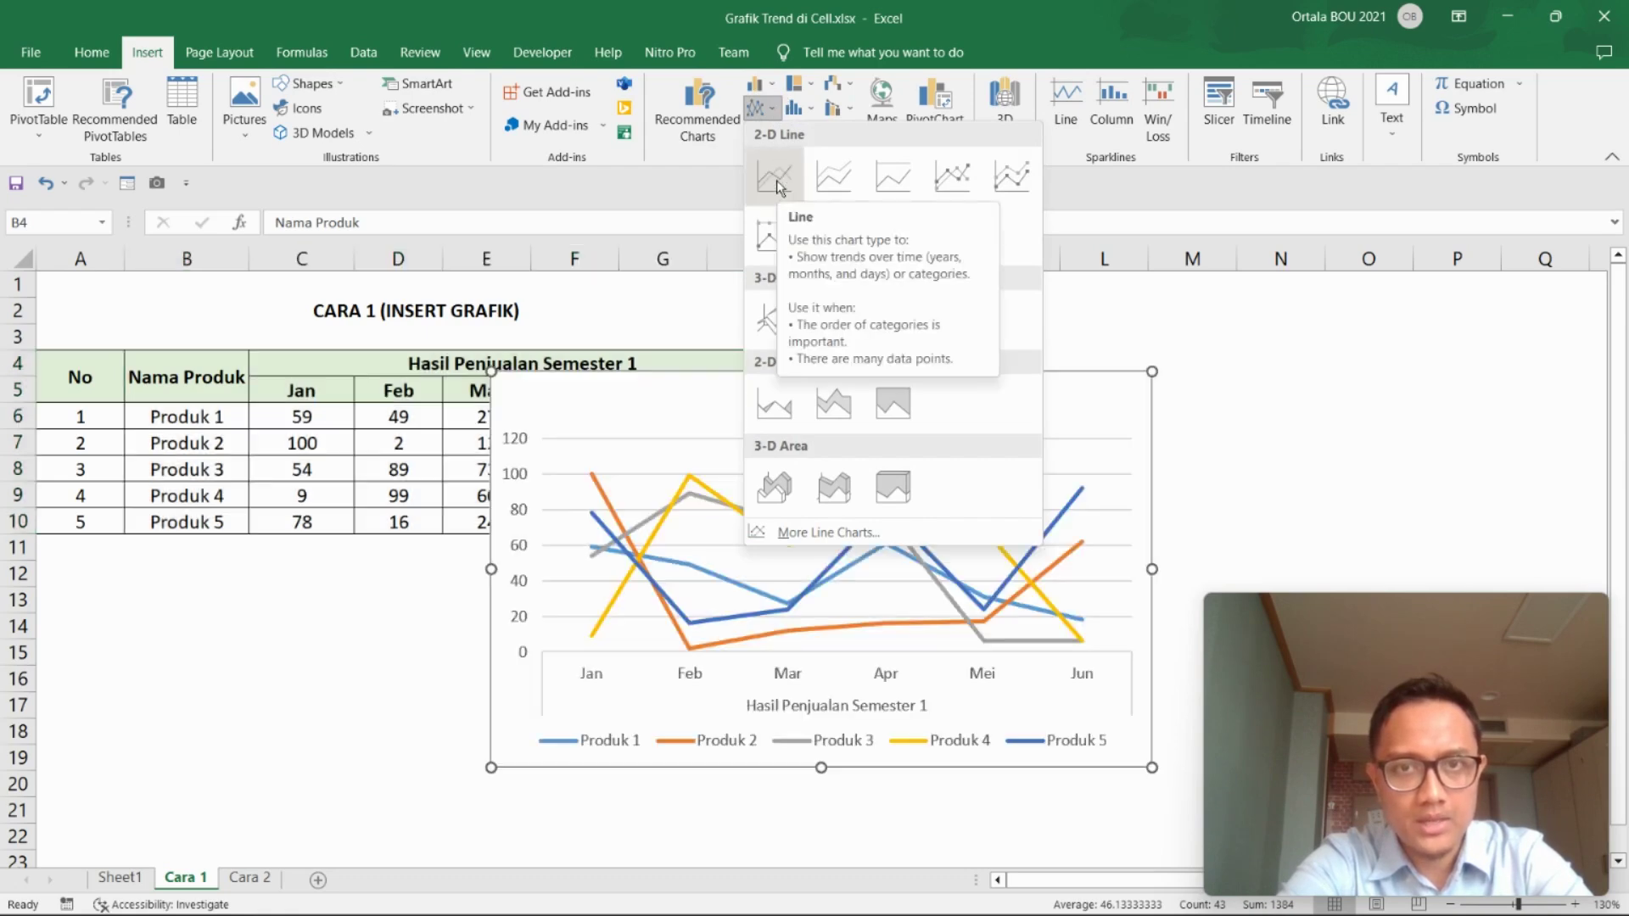
left_click(776, 180)
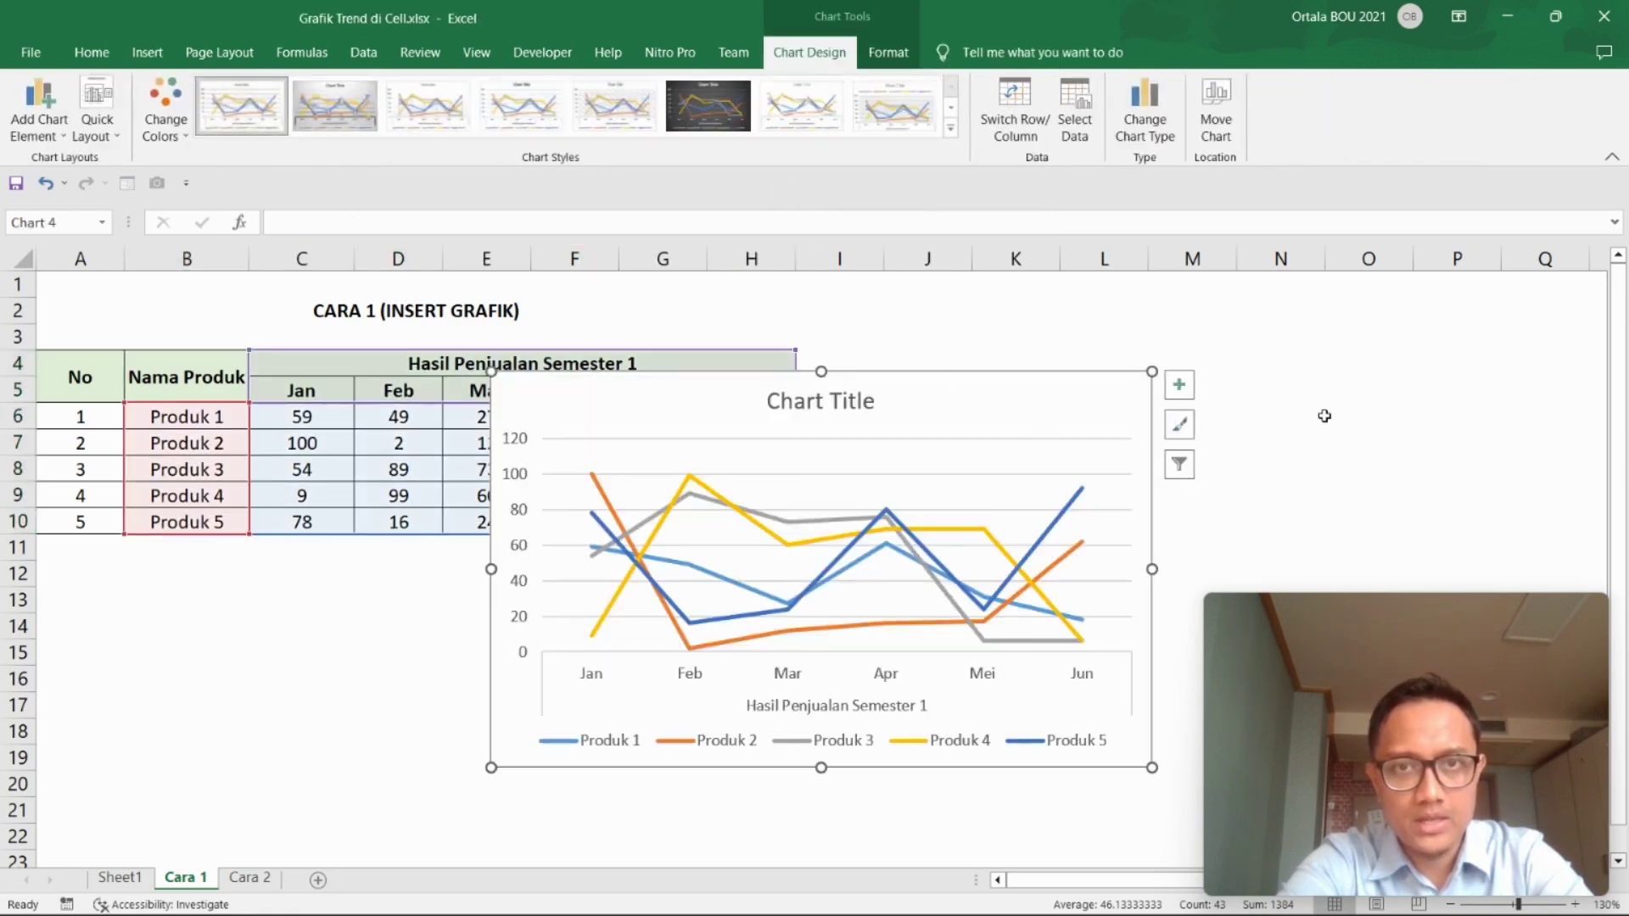
left_click(1272, 418)
Move the new line chart up to the right of the table.
left_click_drag(1039, 435, 1081, 380)
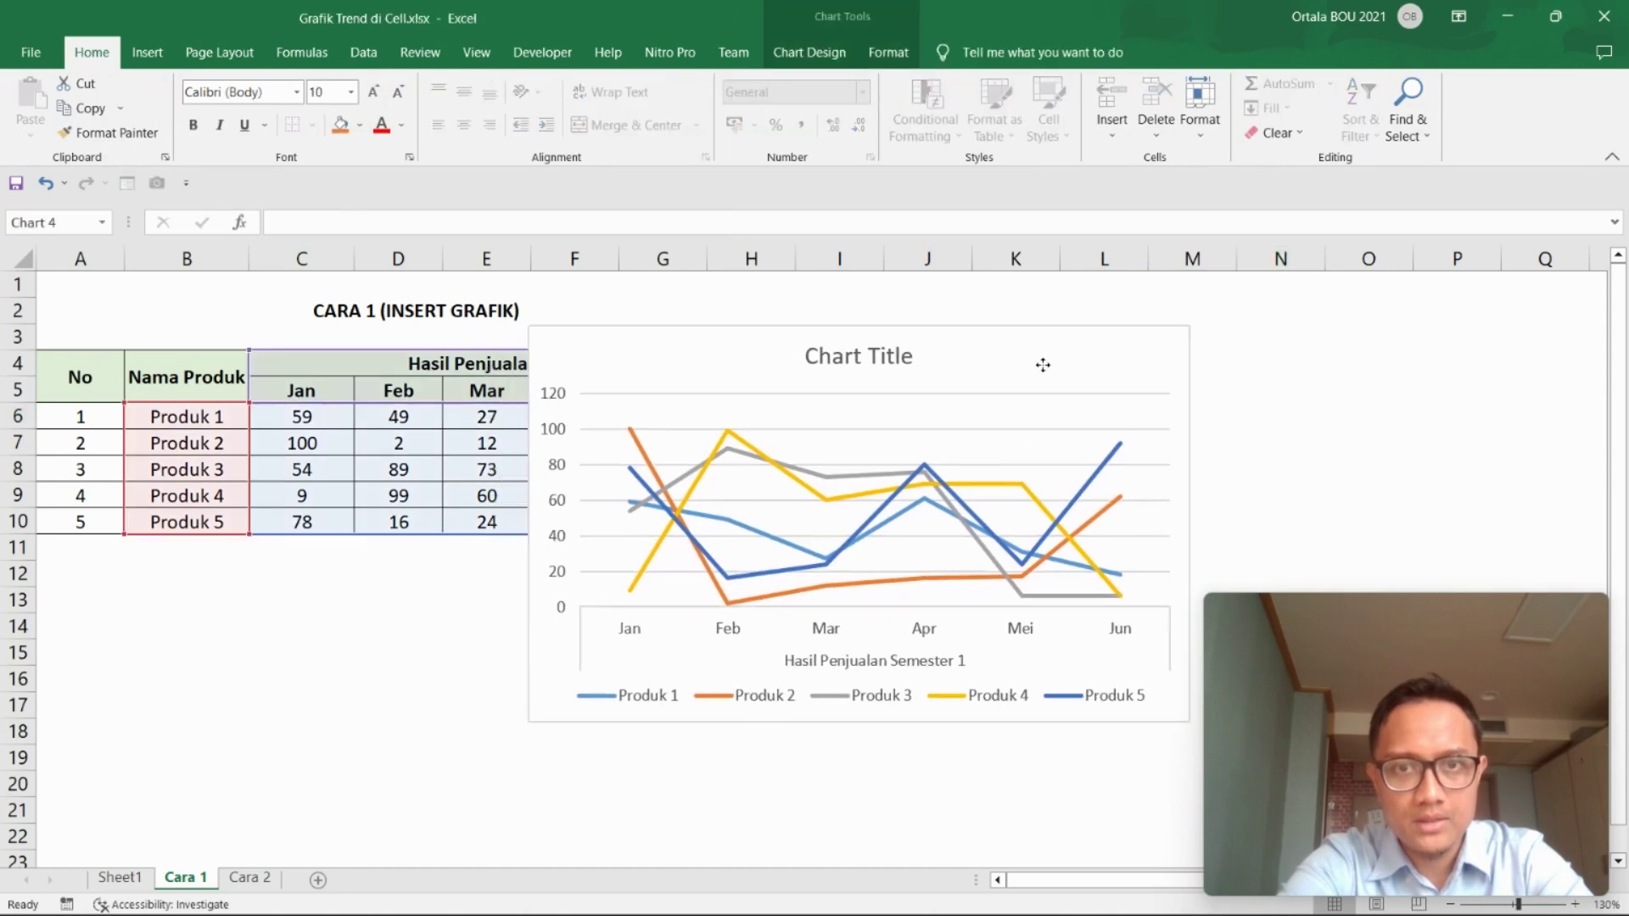
left_click(1459, 414)
left_click(1052, 355)
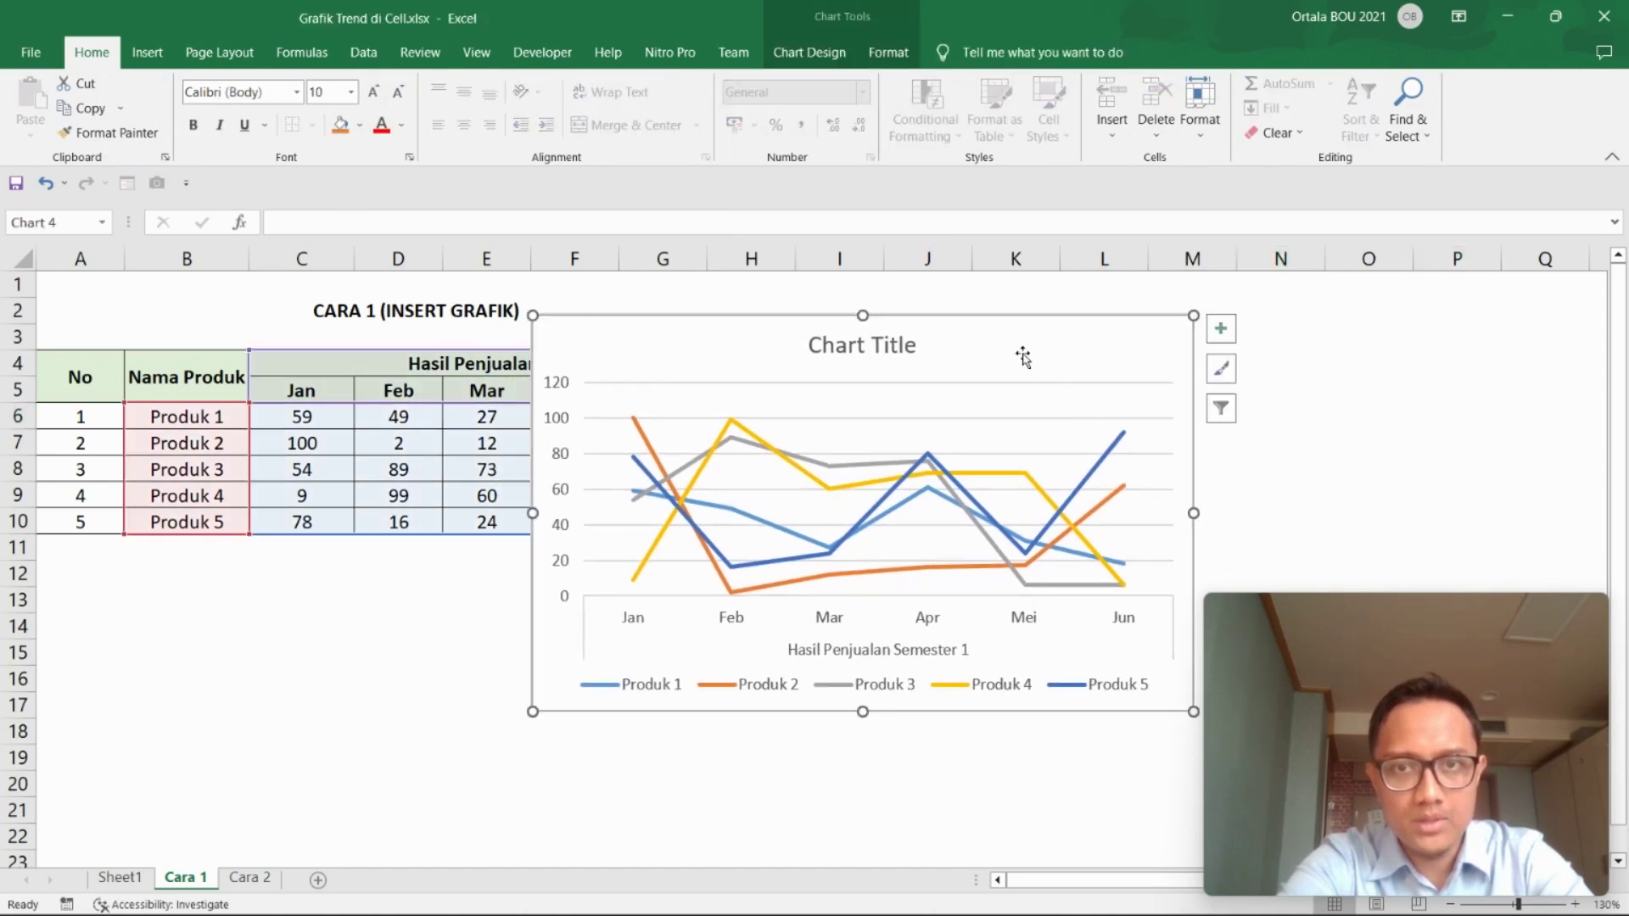
Replace the default chart title with 'GRAFIK PENJUALAN'.
double_click(887, 347)
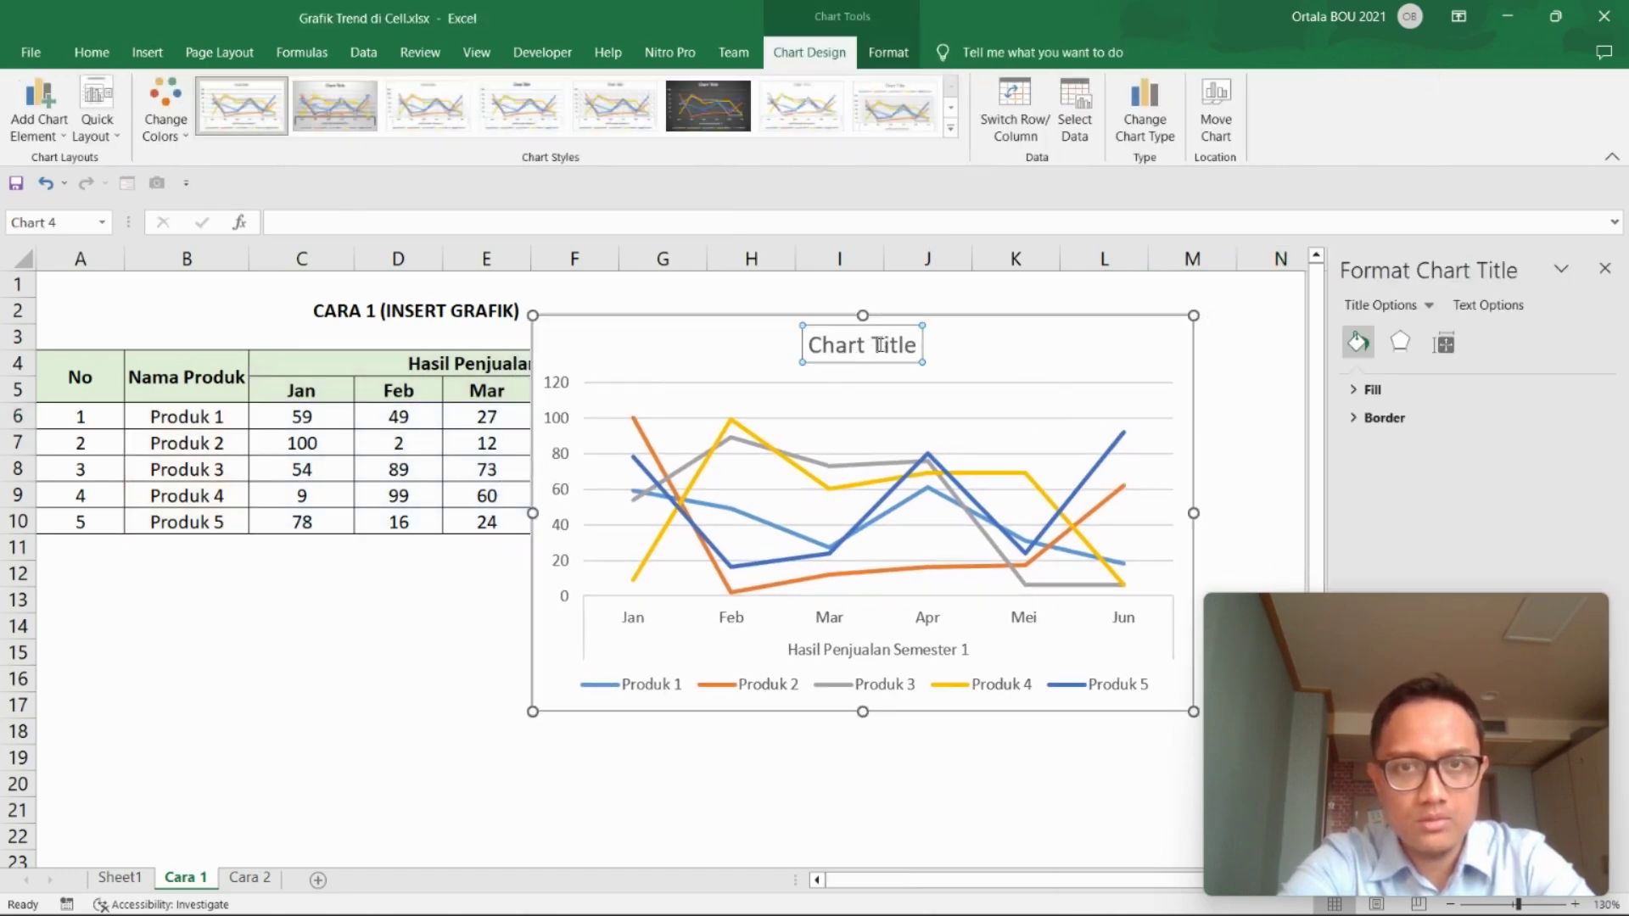
triple_click(882, 345)
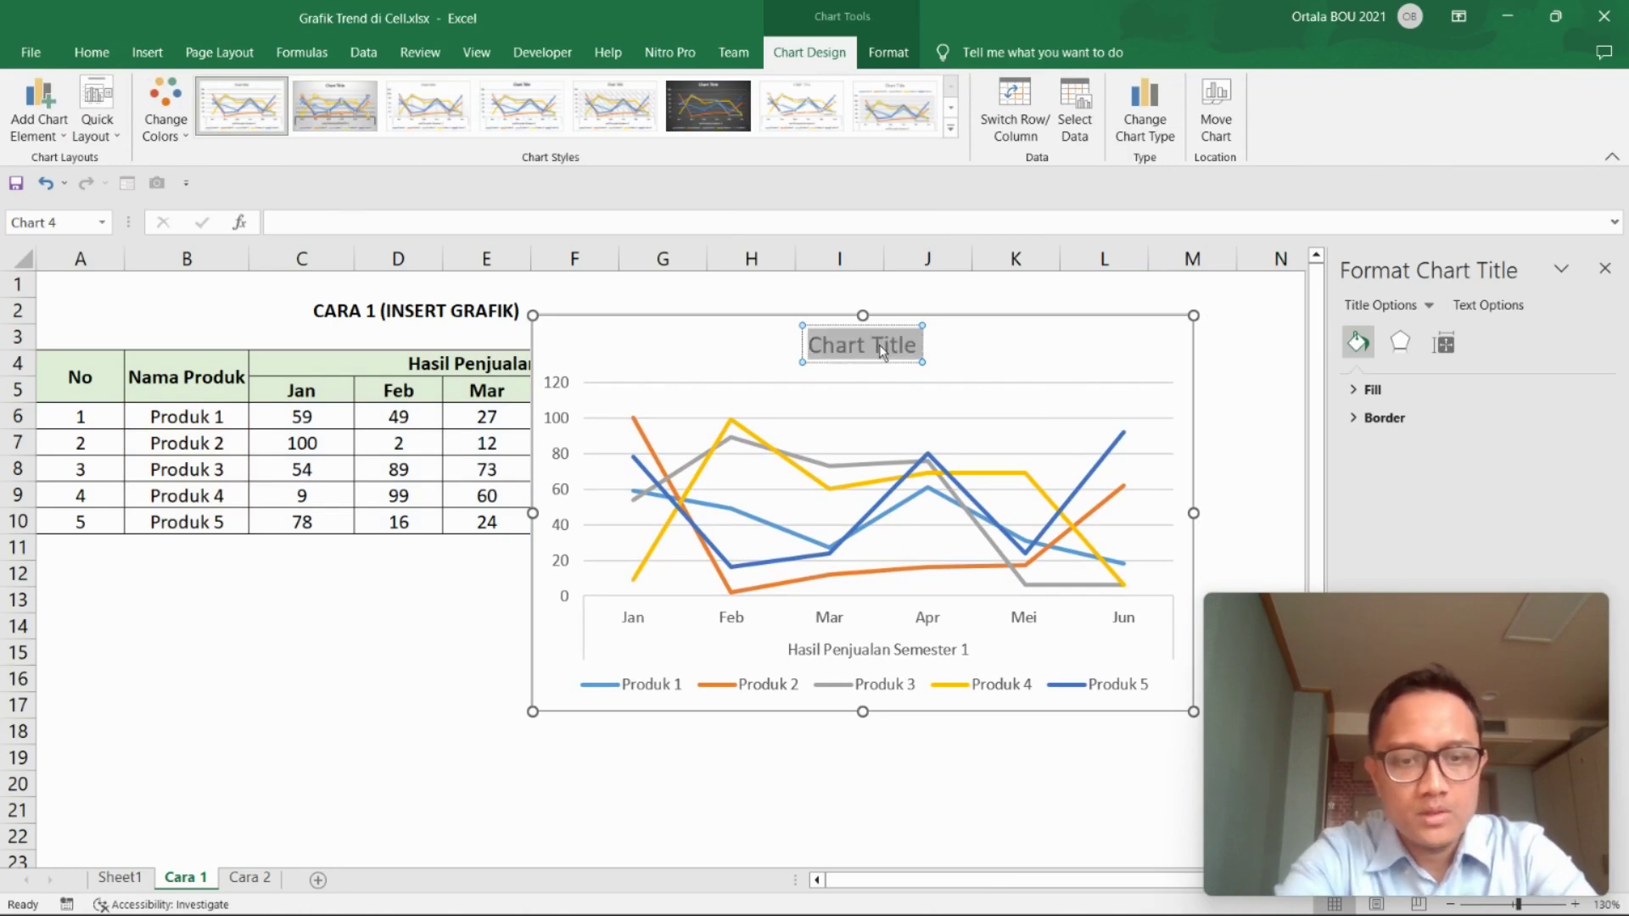
type("GRAFIK PEN")
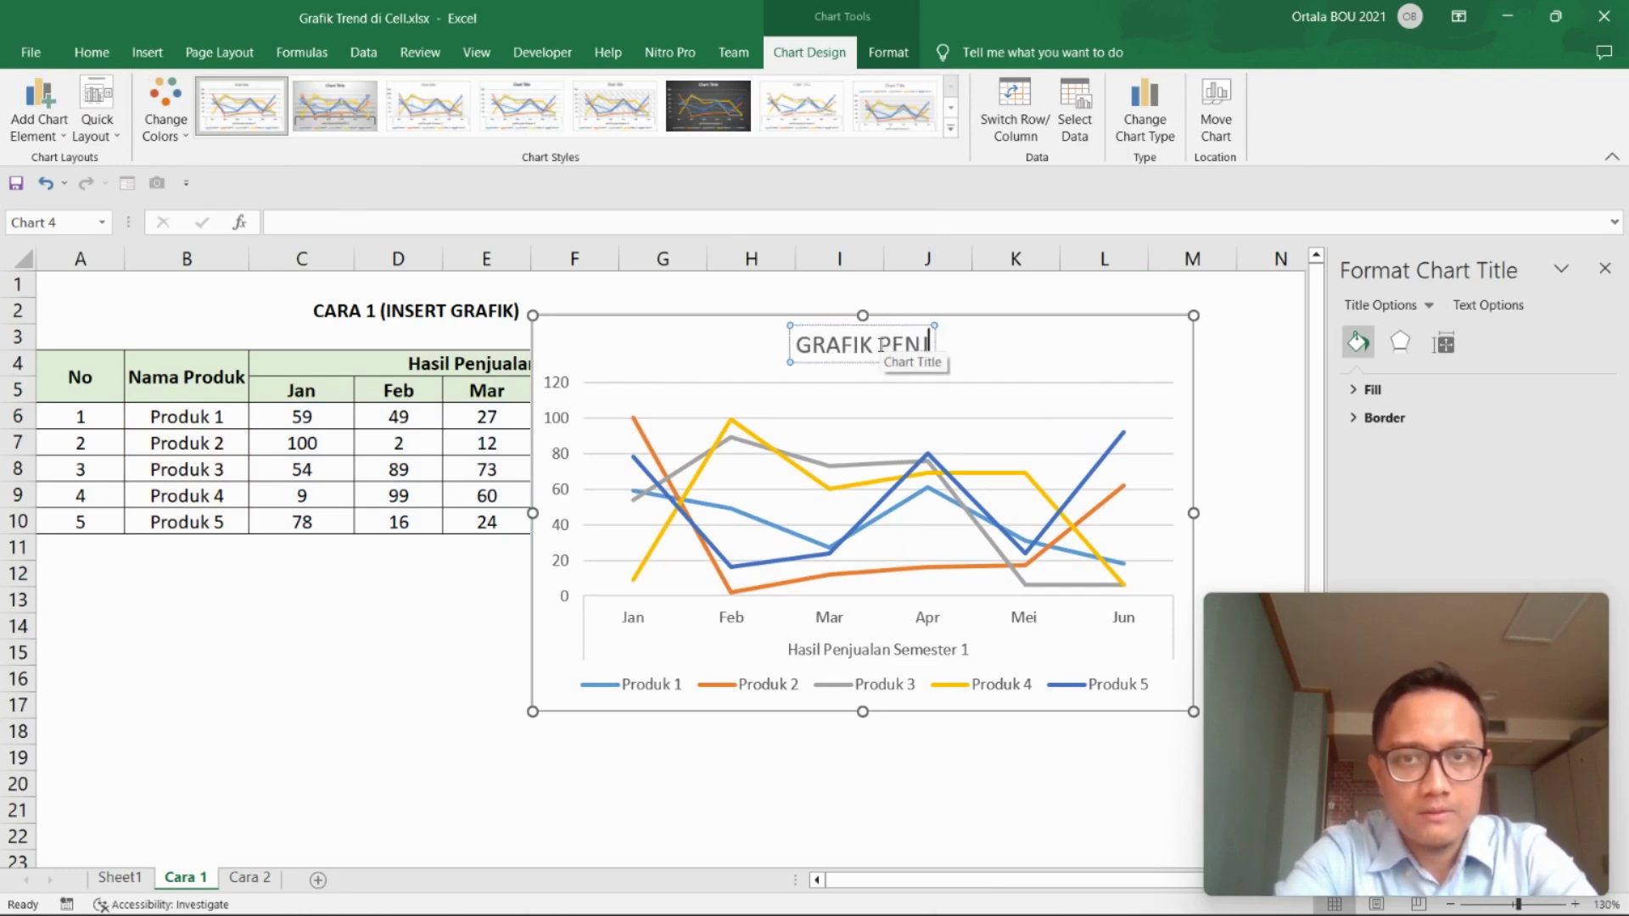
type("JUALAN")
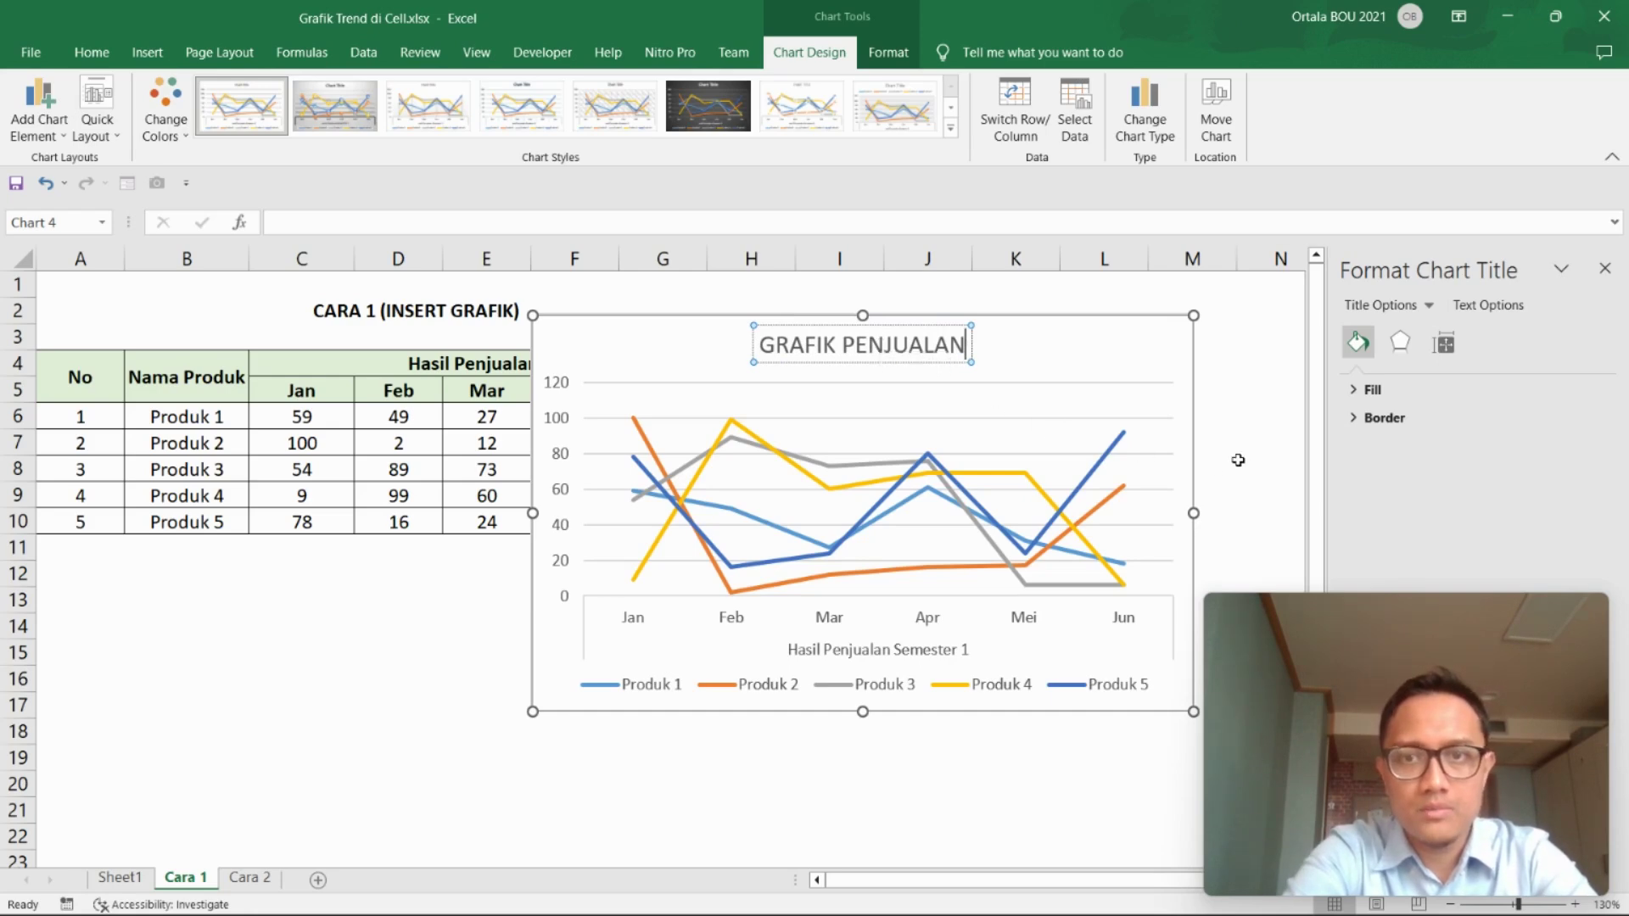
left_click(1240, 464)
left_click(1113, 326)
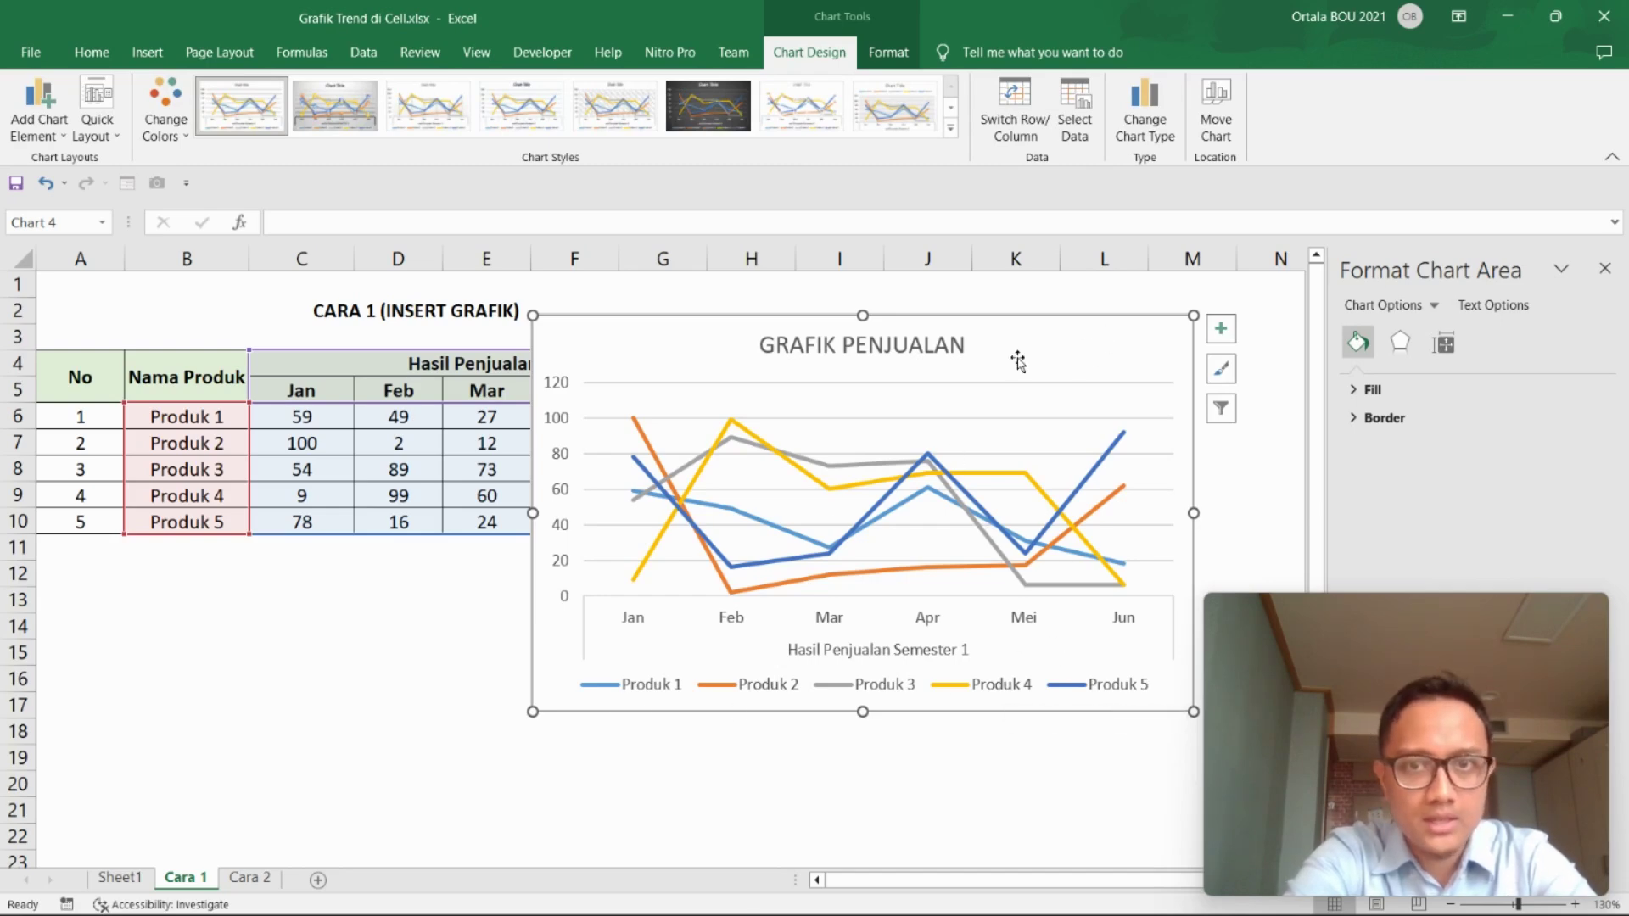
Place the chart legend at the top.
left_click(102, 132)
left_click(56, 135)
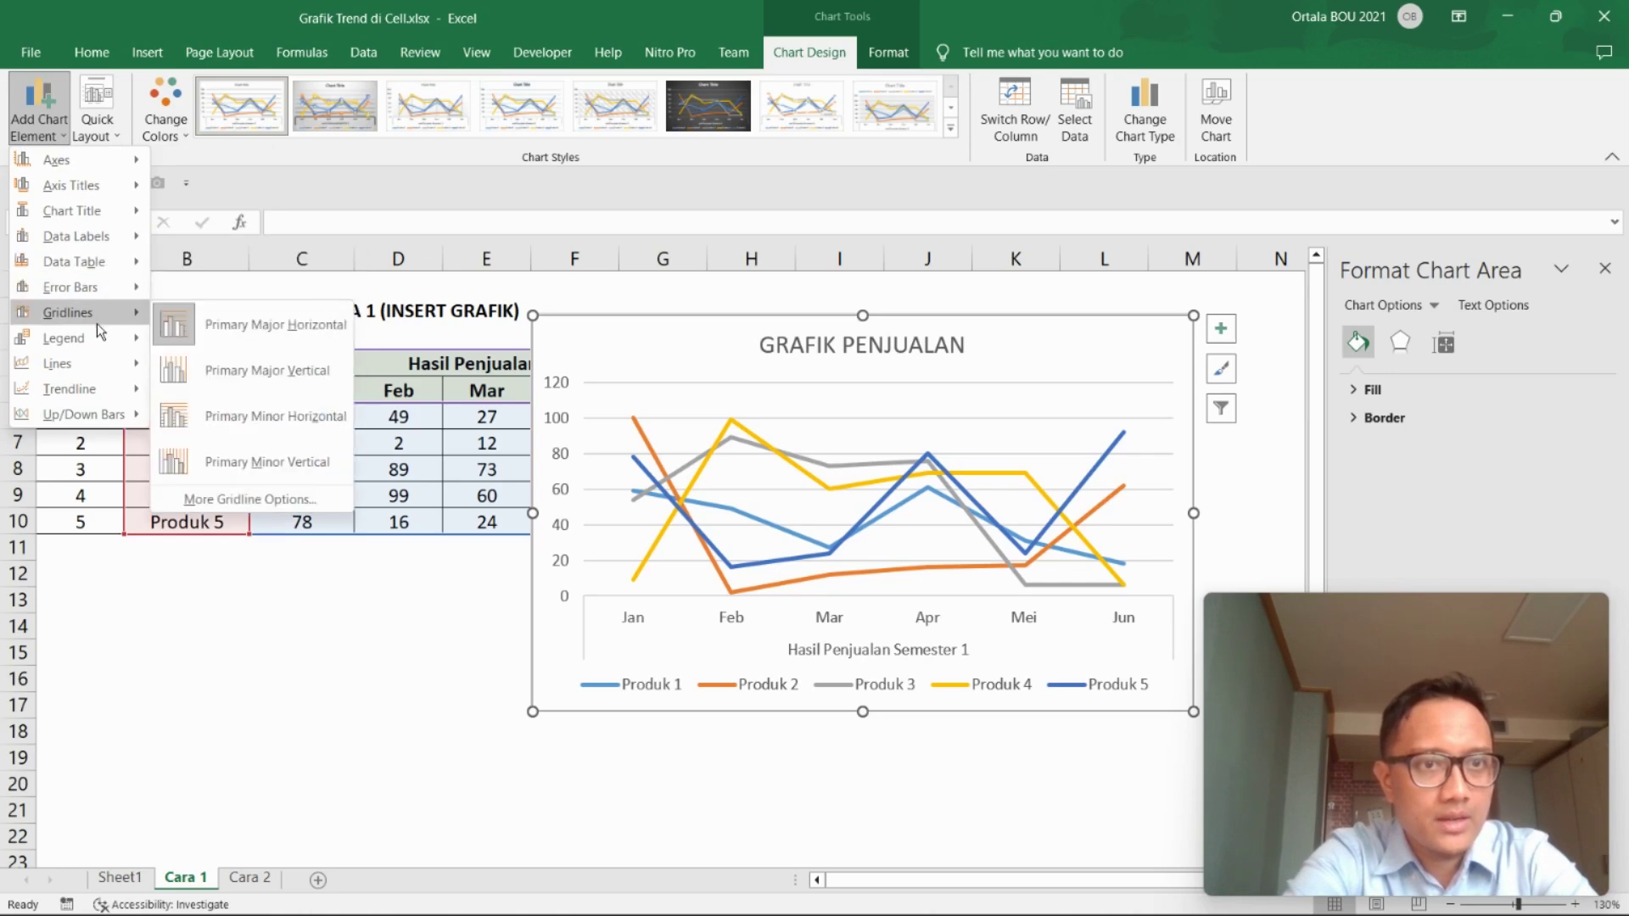
mouse_move(63, 337)
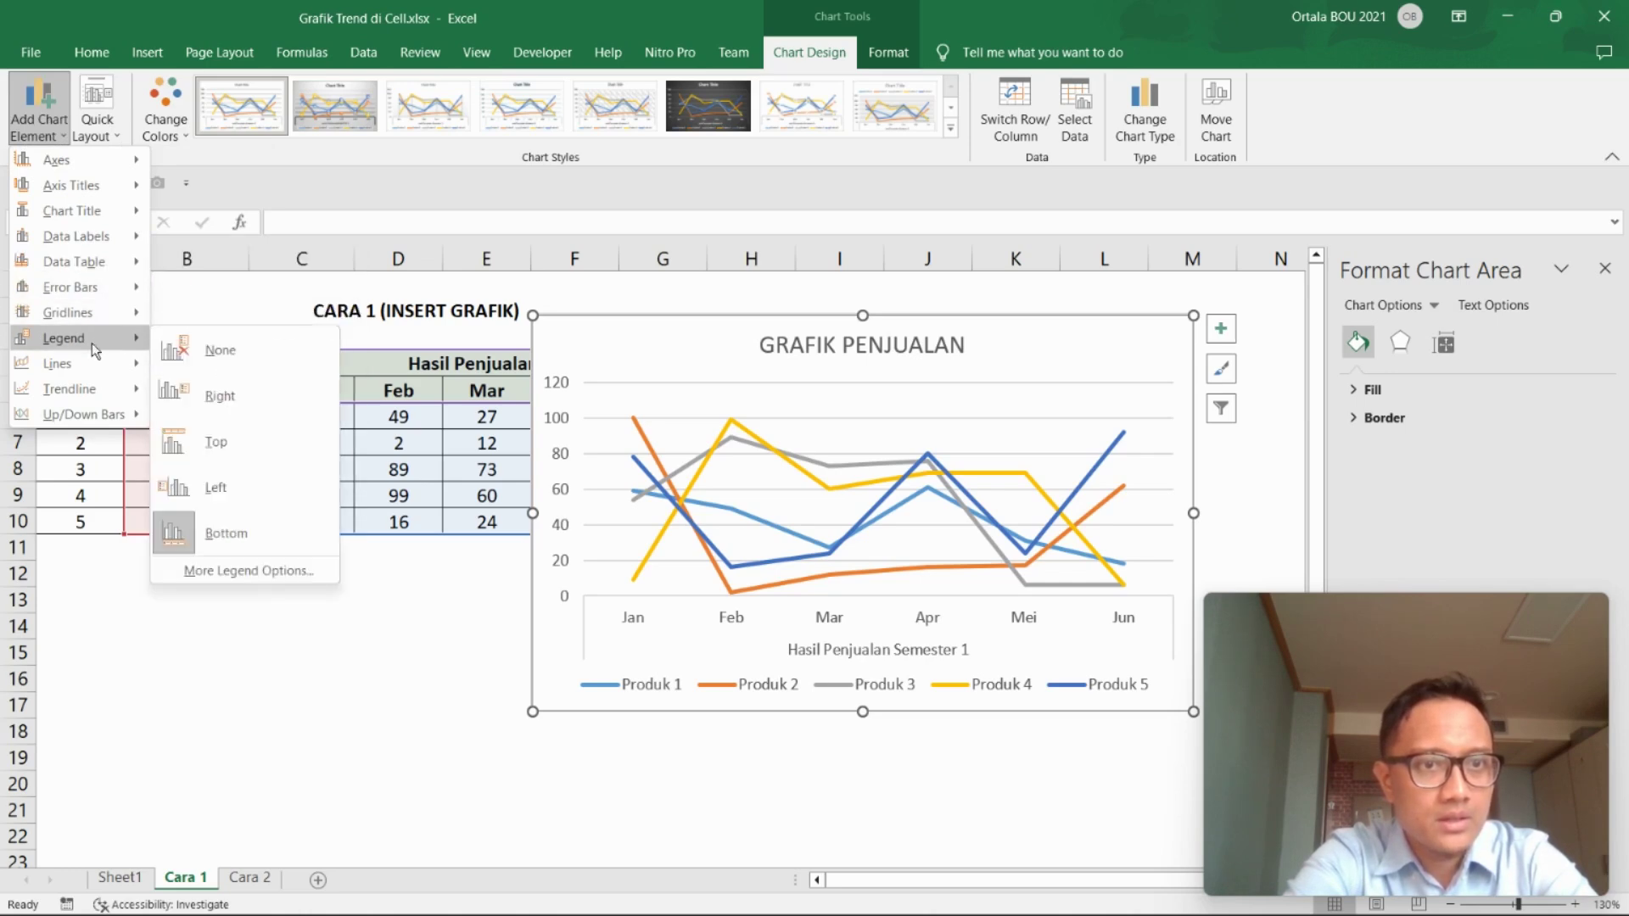
left_click(182, 442)
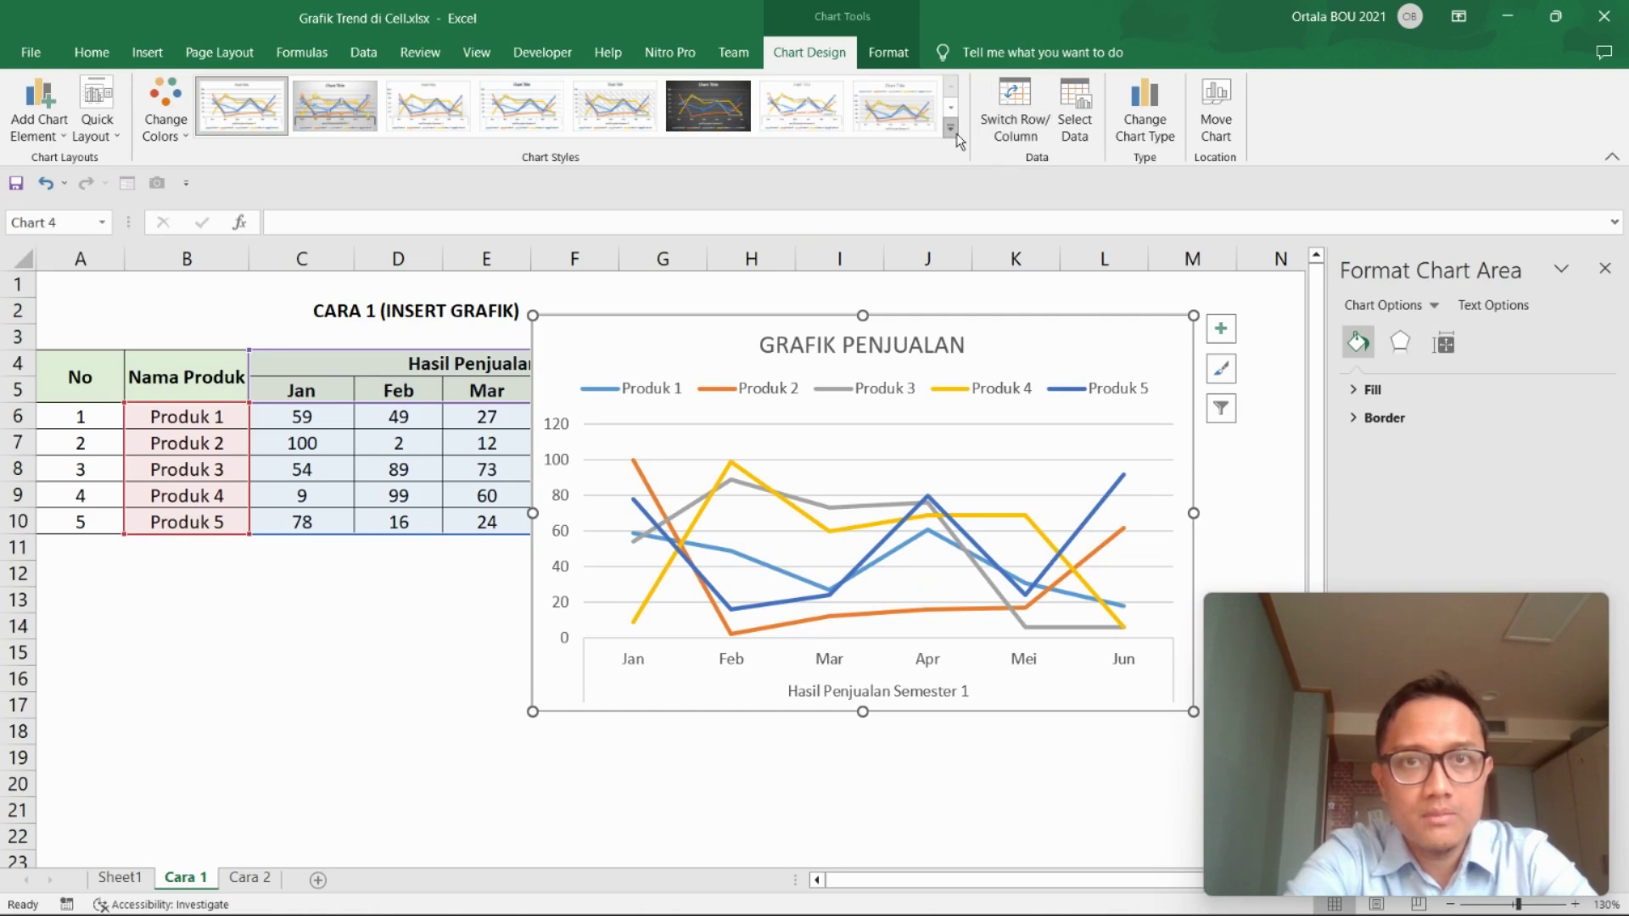
Apply a light chart style with bold, thick lines after trying the dark style.
left_click(113, 140)
left_click(58, 137)
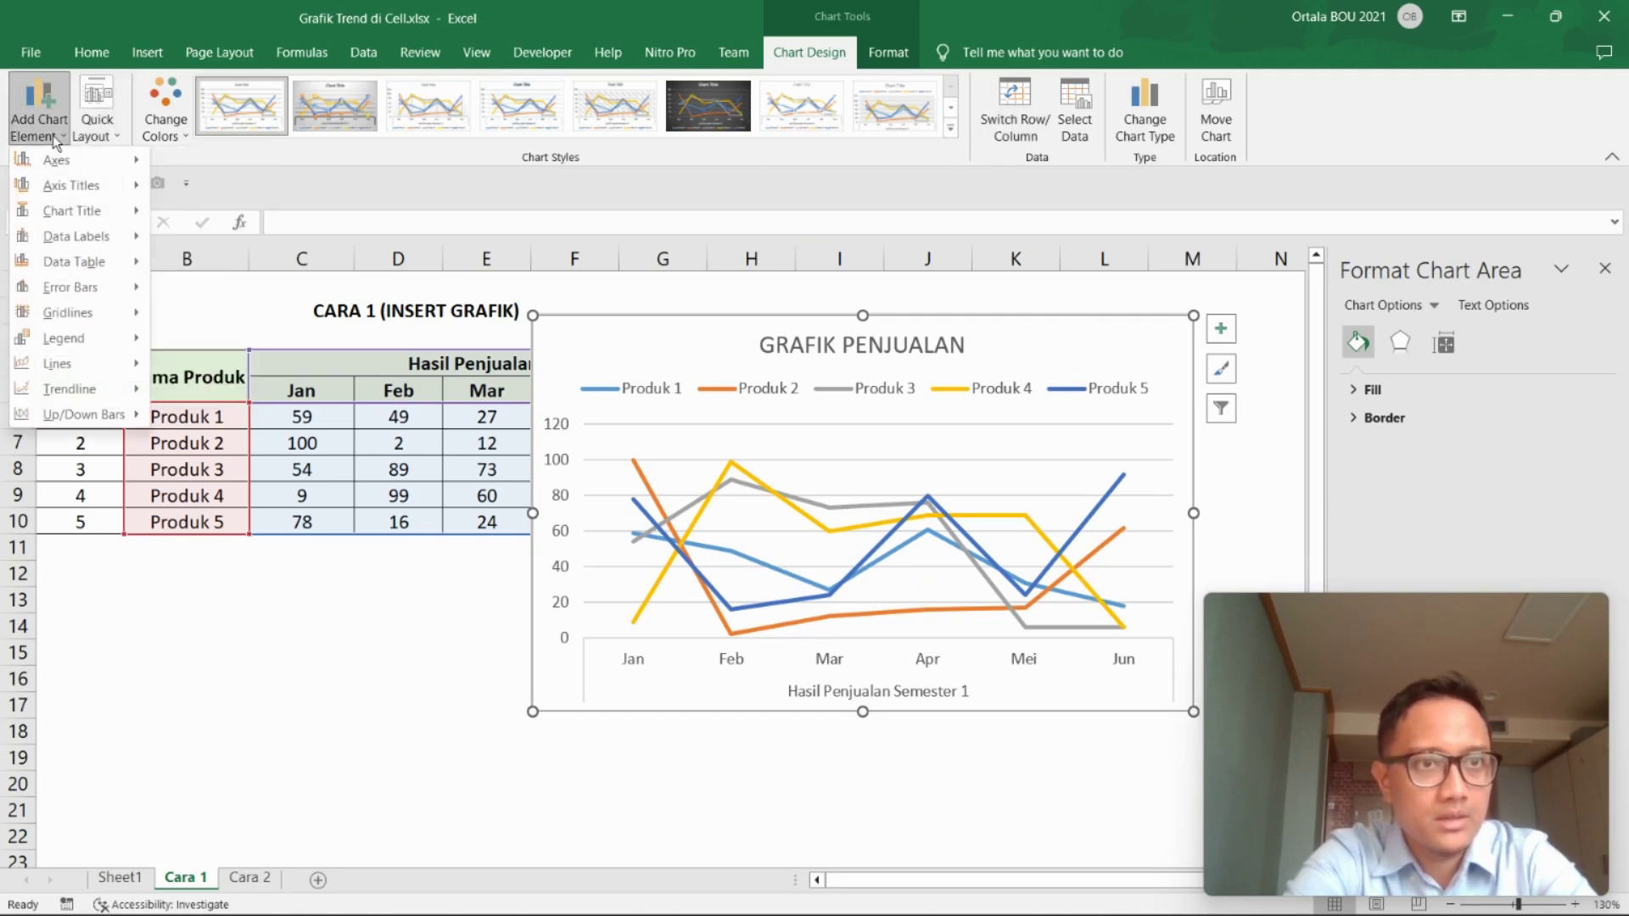
mouse_move(58, 159)
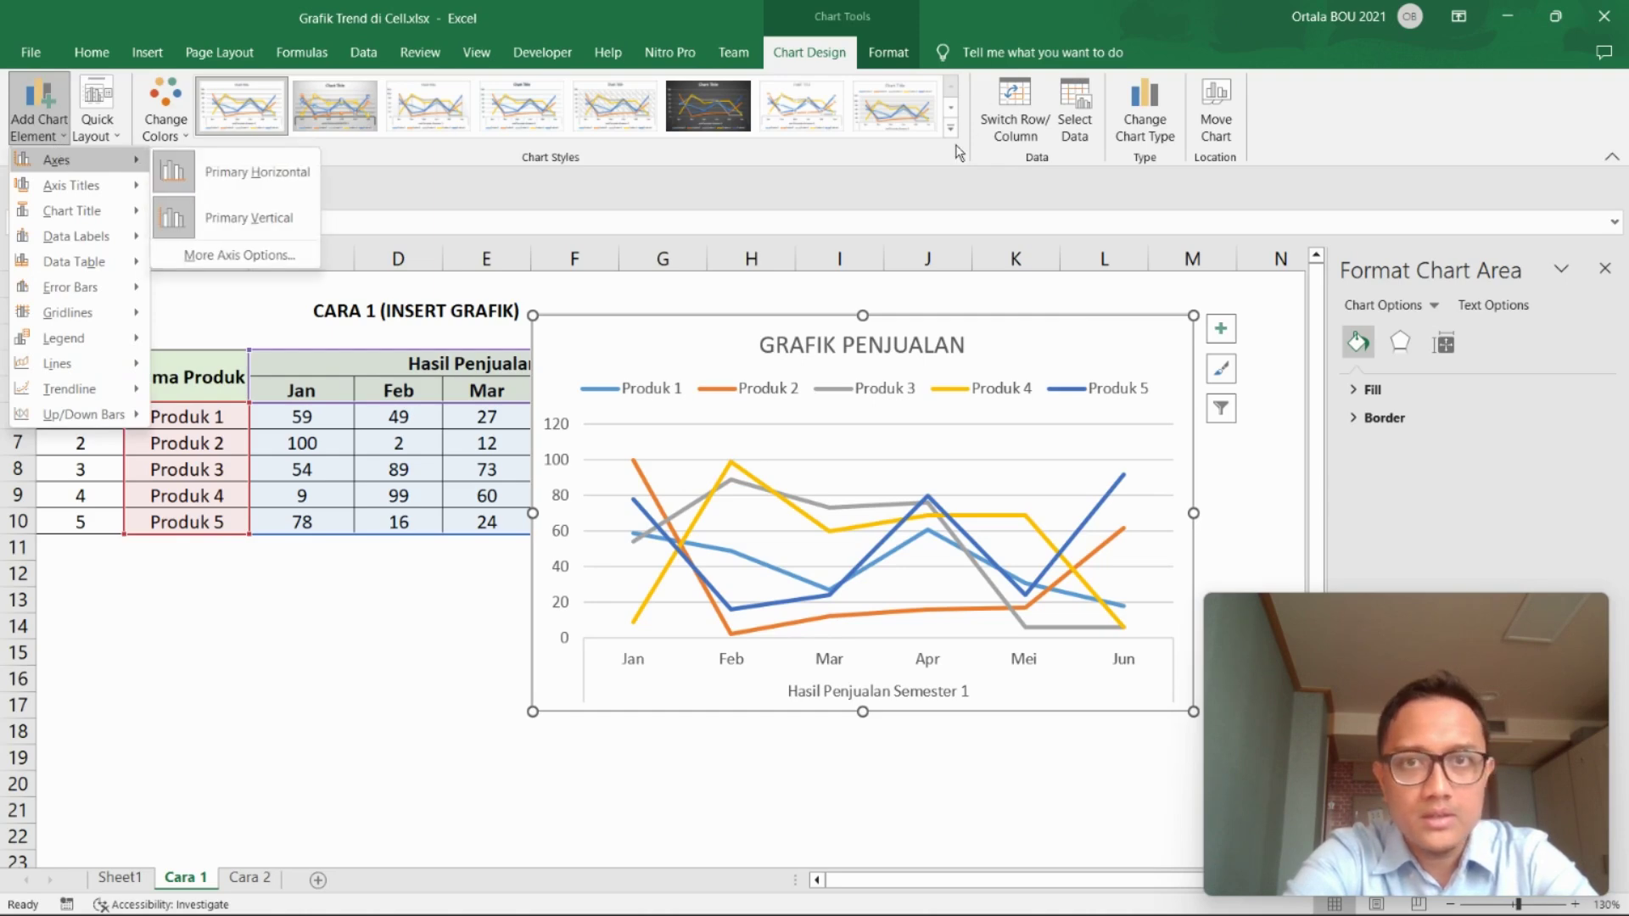
left_click(957, 151)
left_click(950, 130)
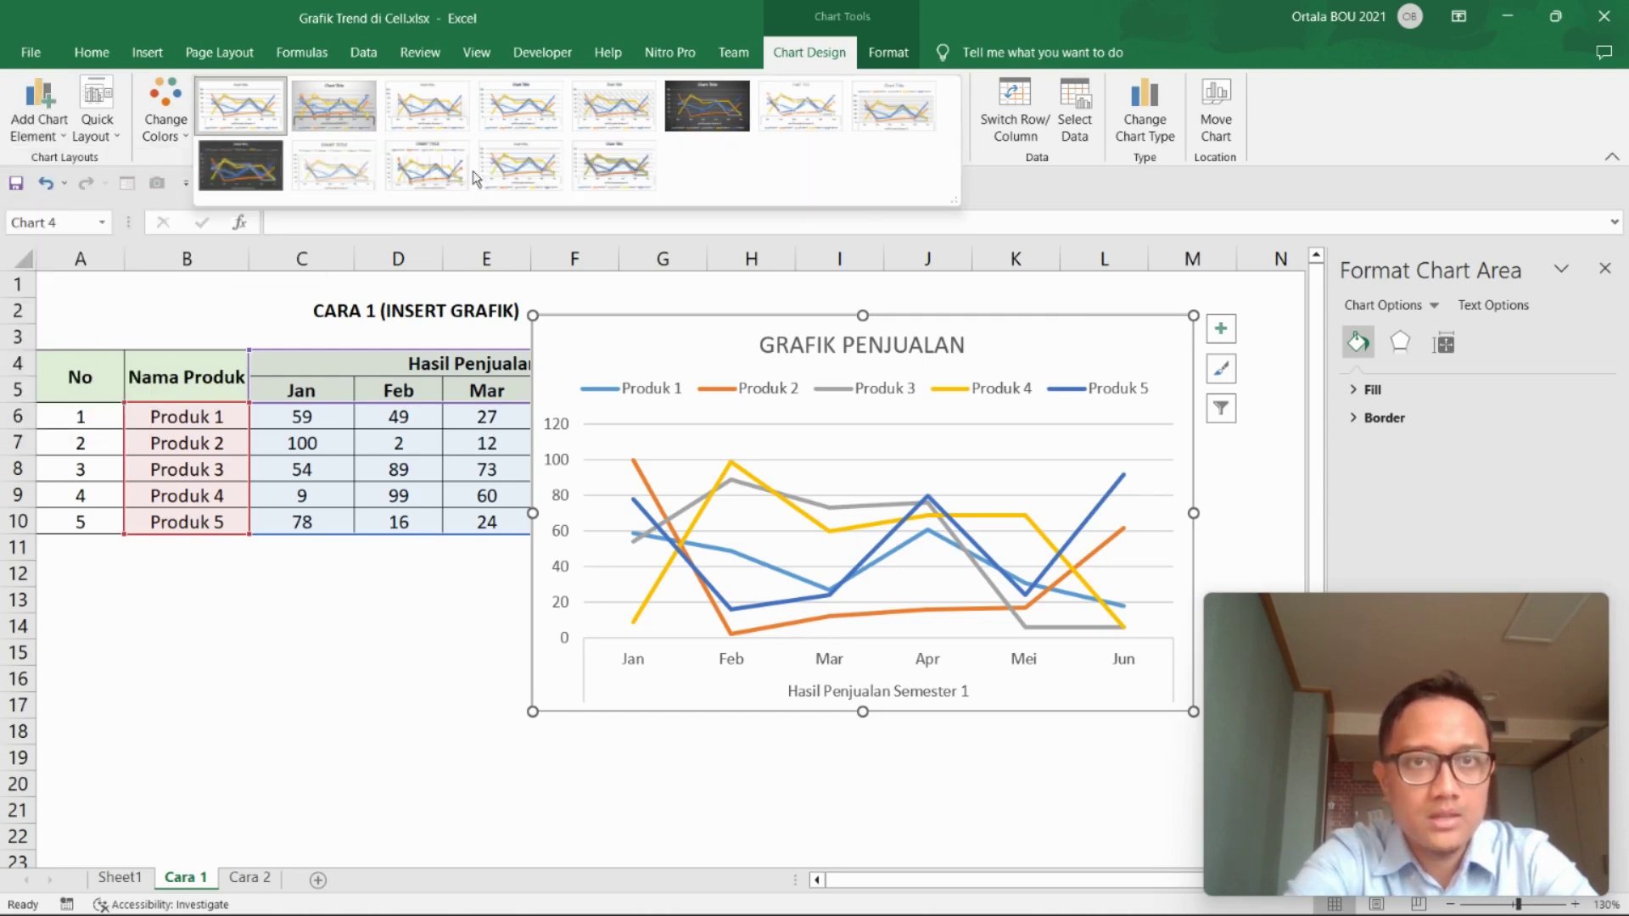
left_click(709, 100)
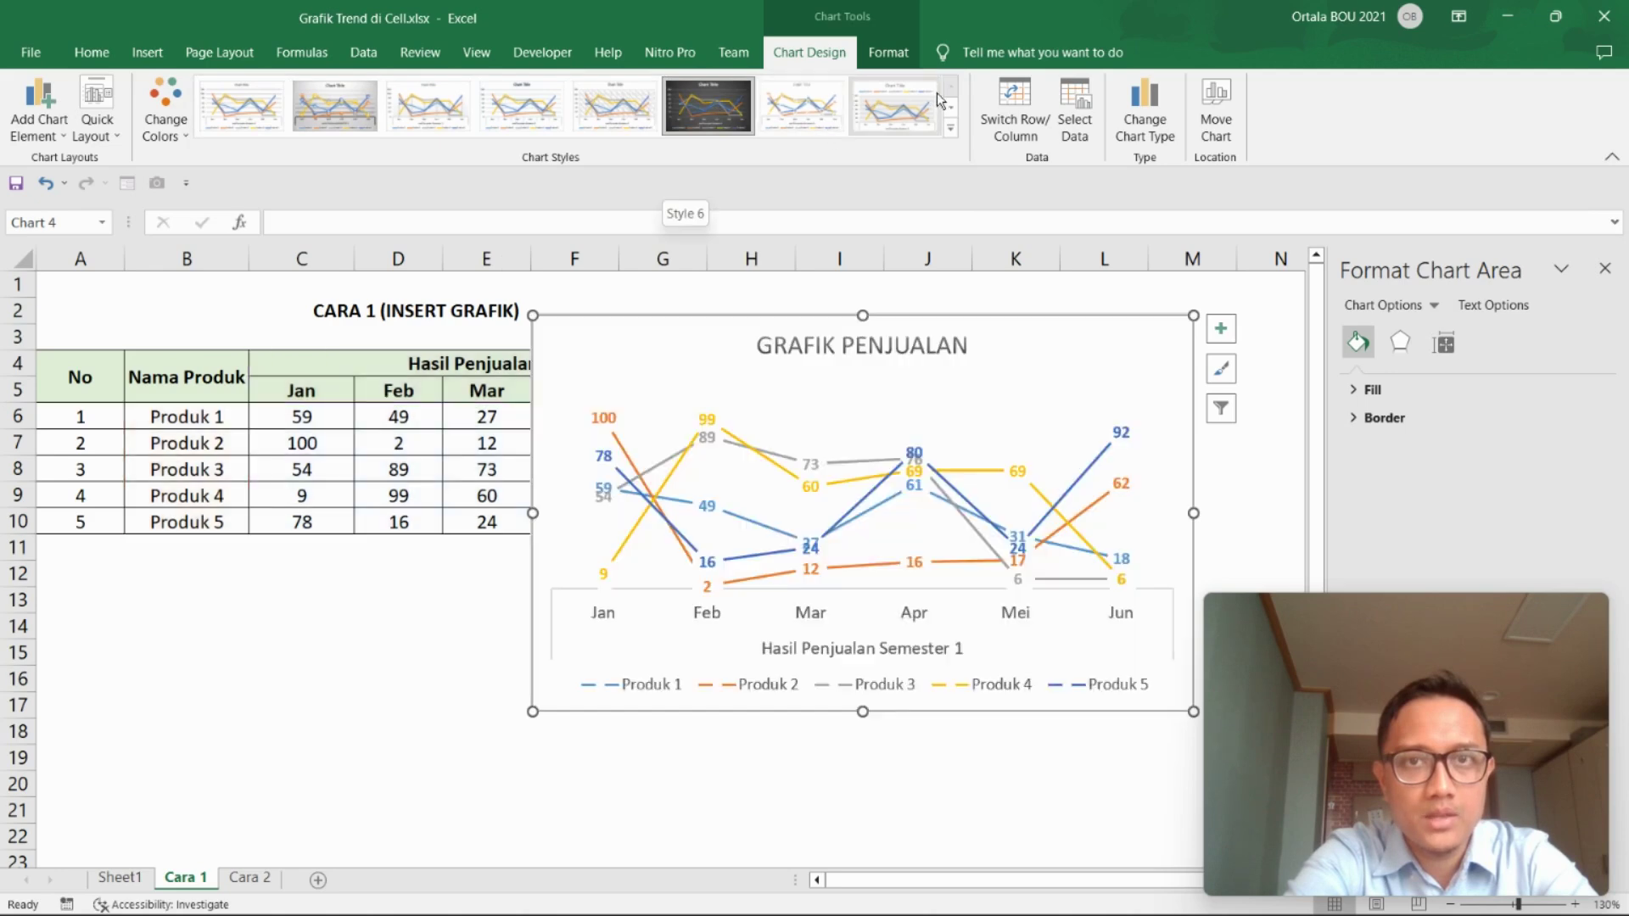
left_click(613, 165)
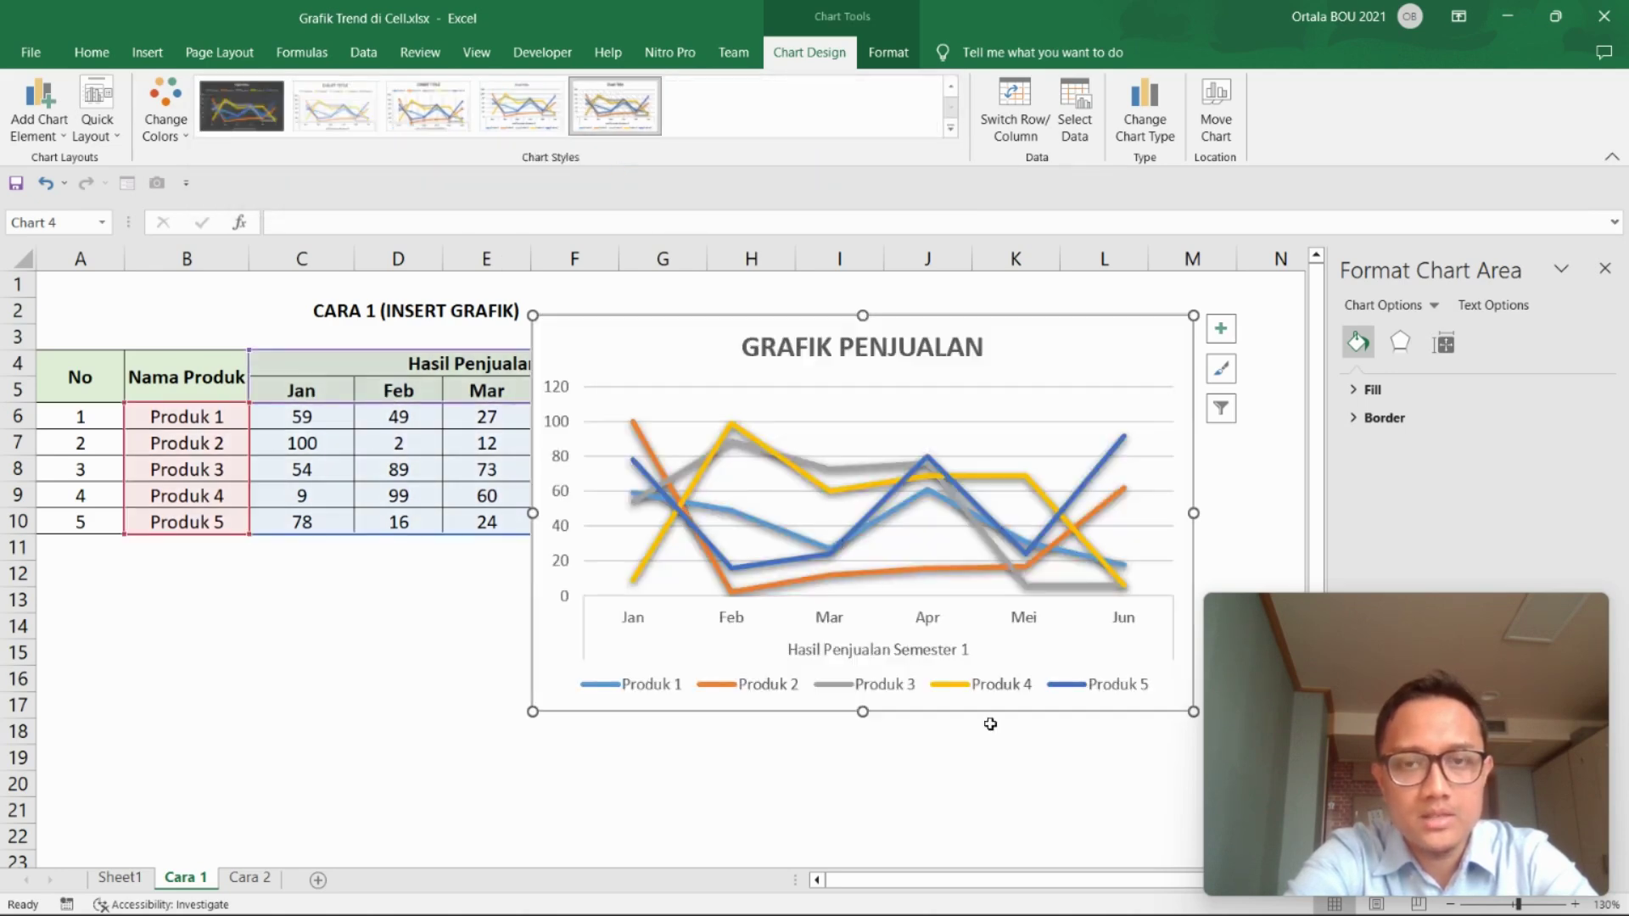
Set the legend position to Top again after the style change.
left_click(100, 138)
left_click(51, 136)
mouse_move(63, 338)
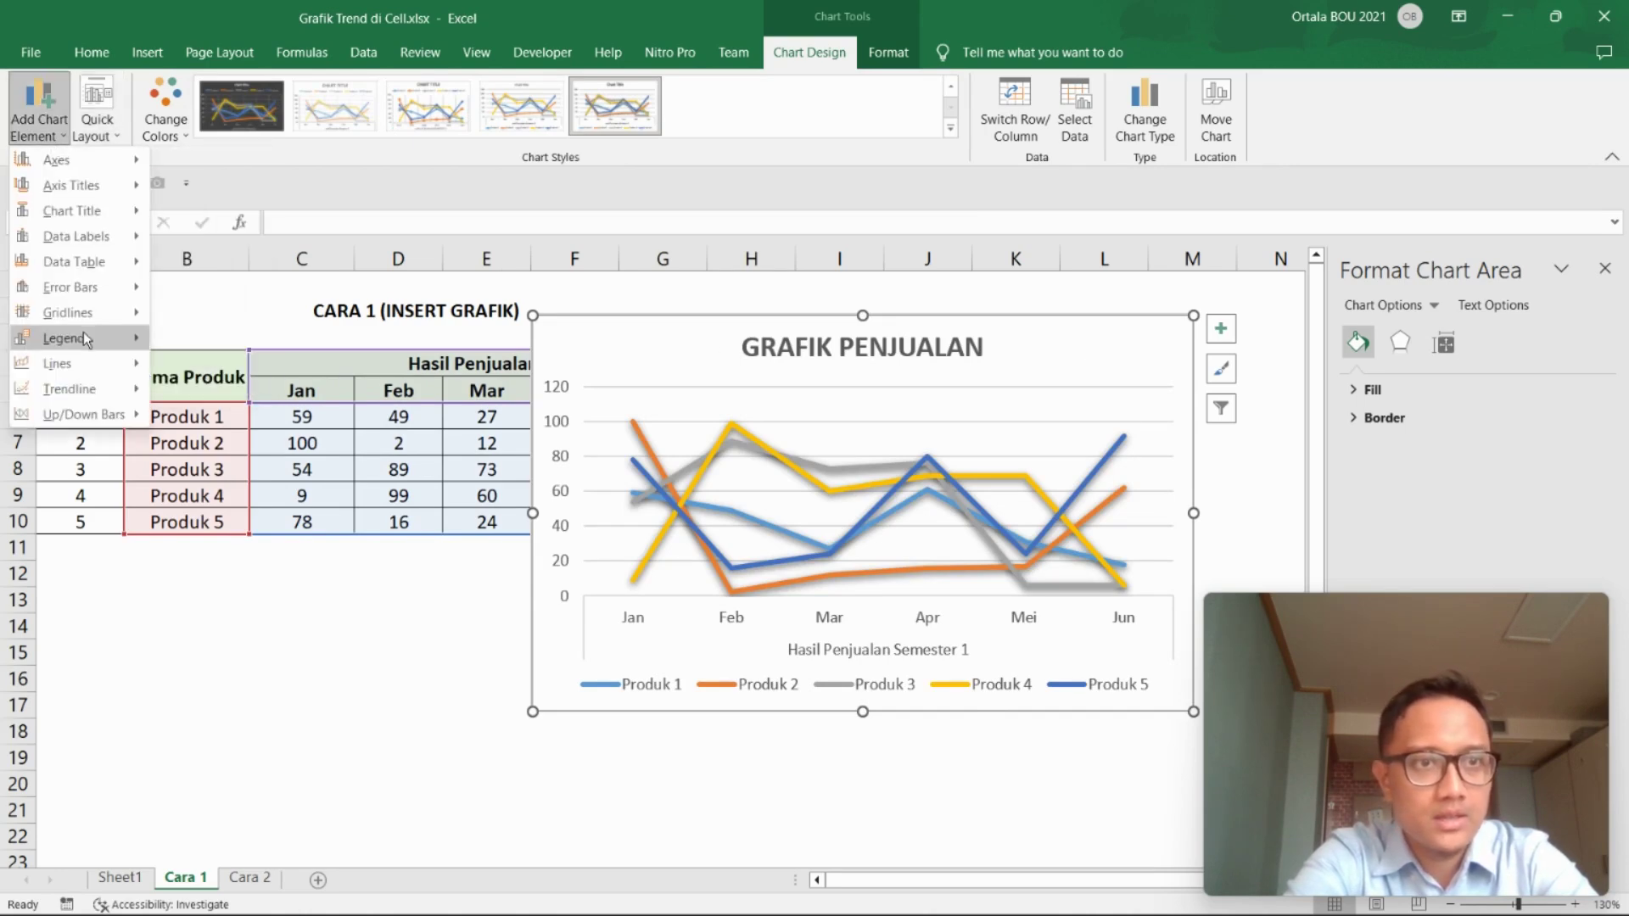
left_click(235, 443)
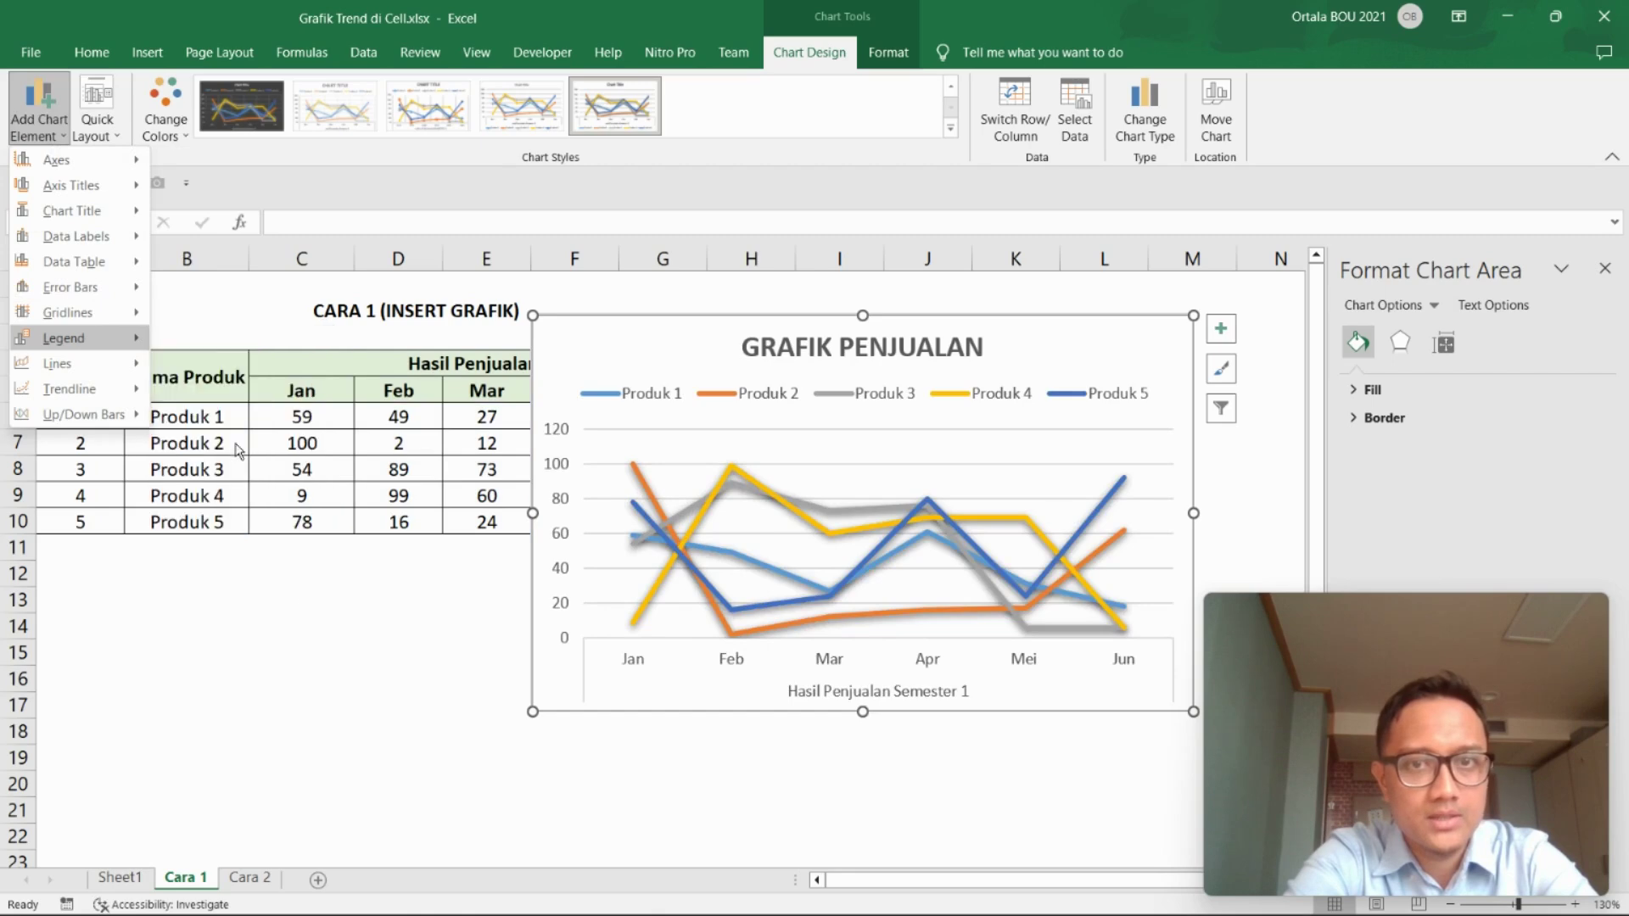
left_click(769, 796)
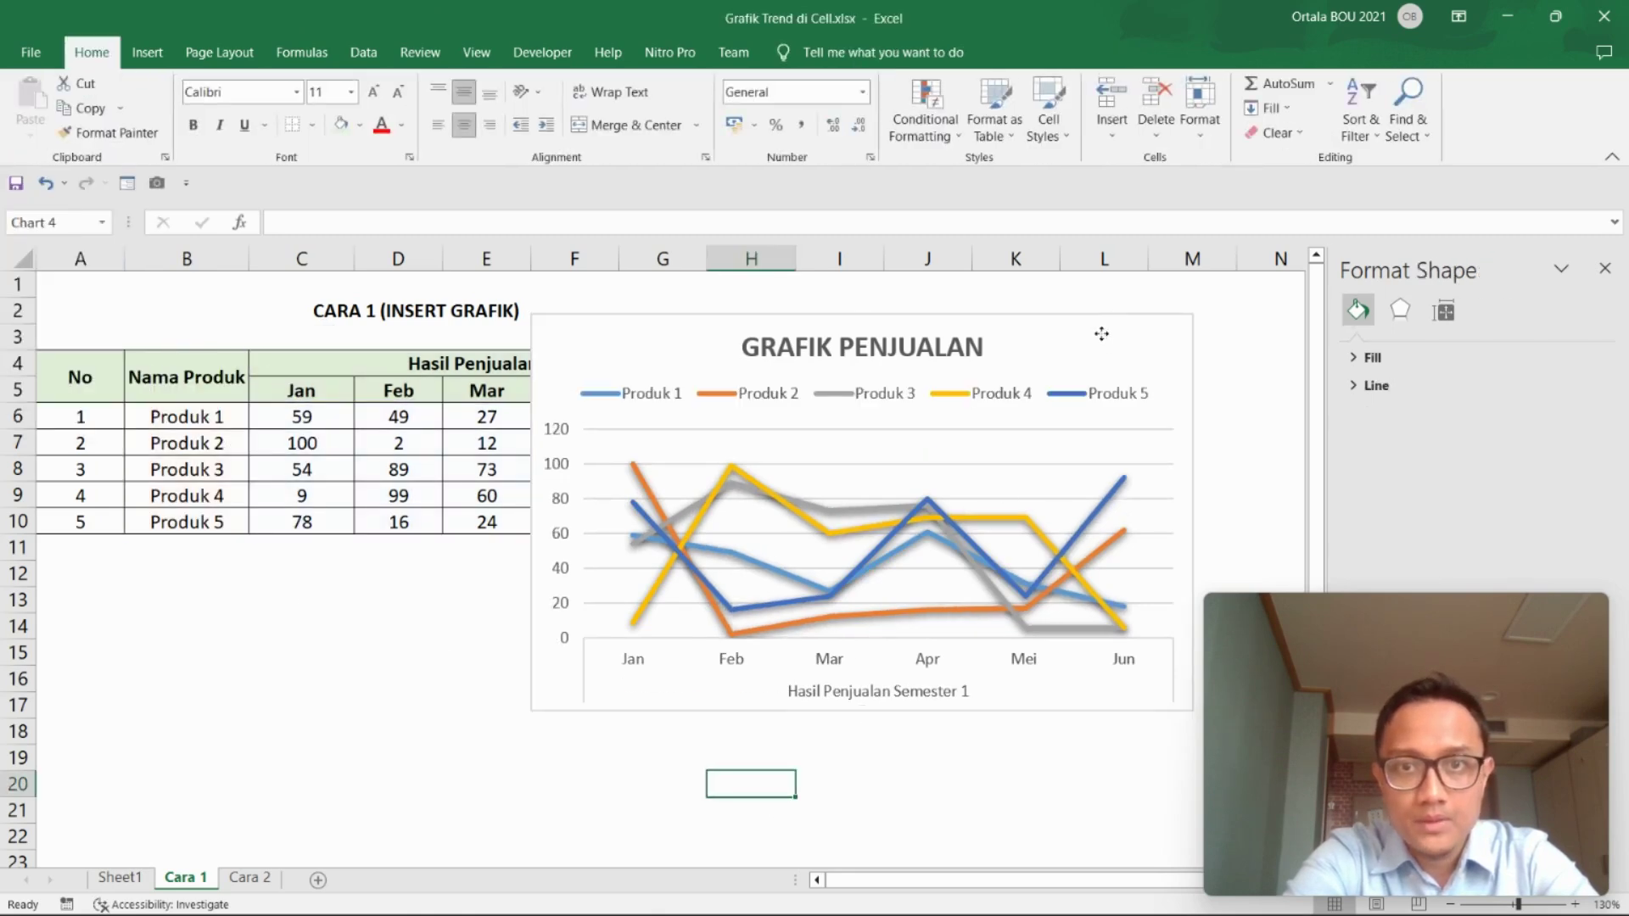
Nudge the chart slightly left and browse the colour and layout presets.
mouse_move(1111, 322)
left_mouse_down()
mouse_move(940, 446)
mouse_move(984, 371)
left_mouse_up()
left_click(1254, 467)
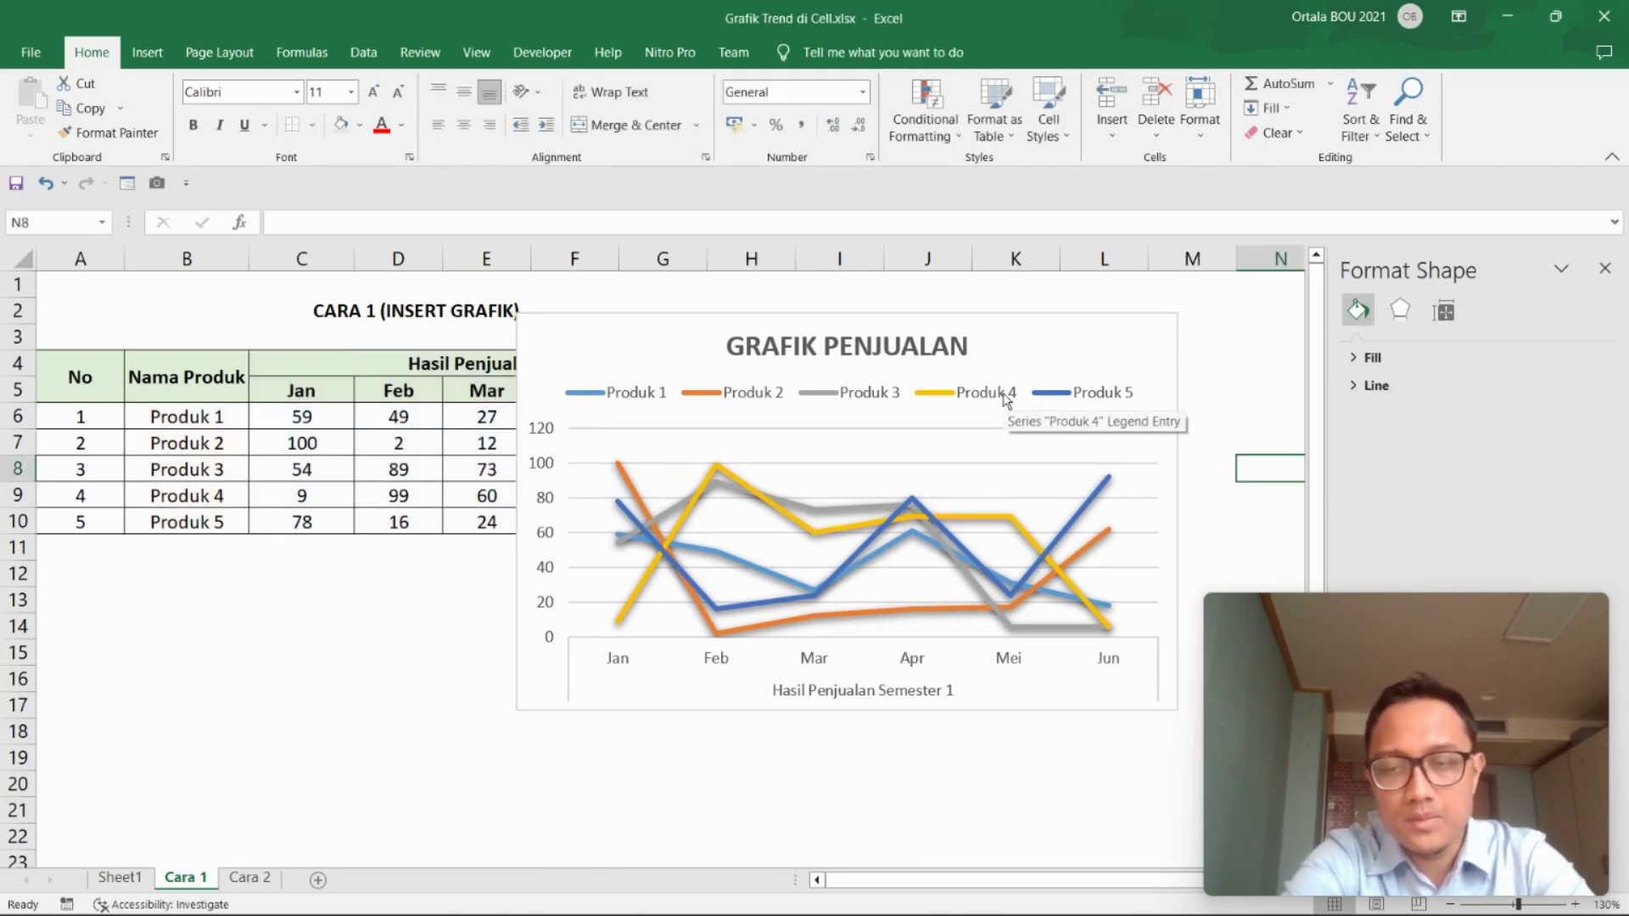
left_click(1025, 345)
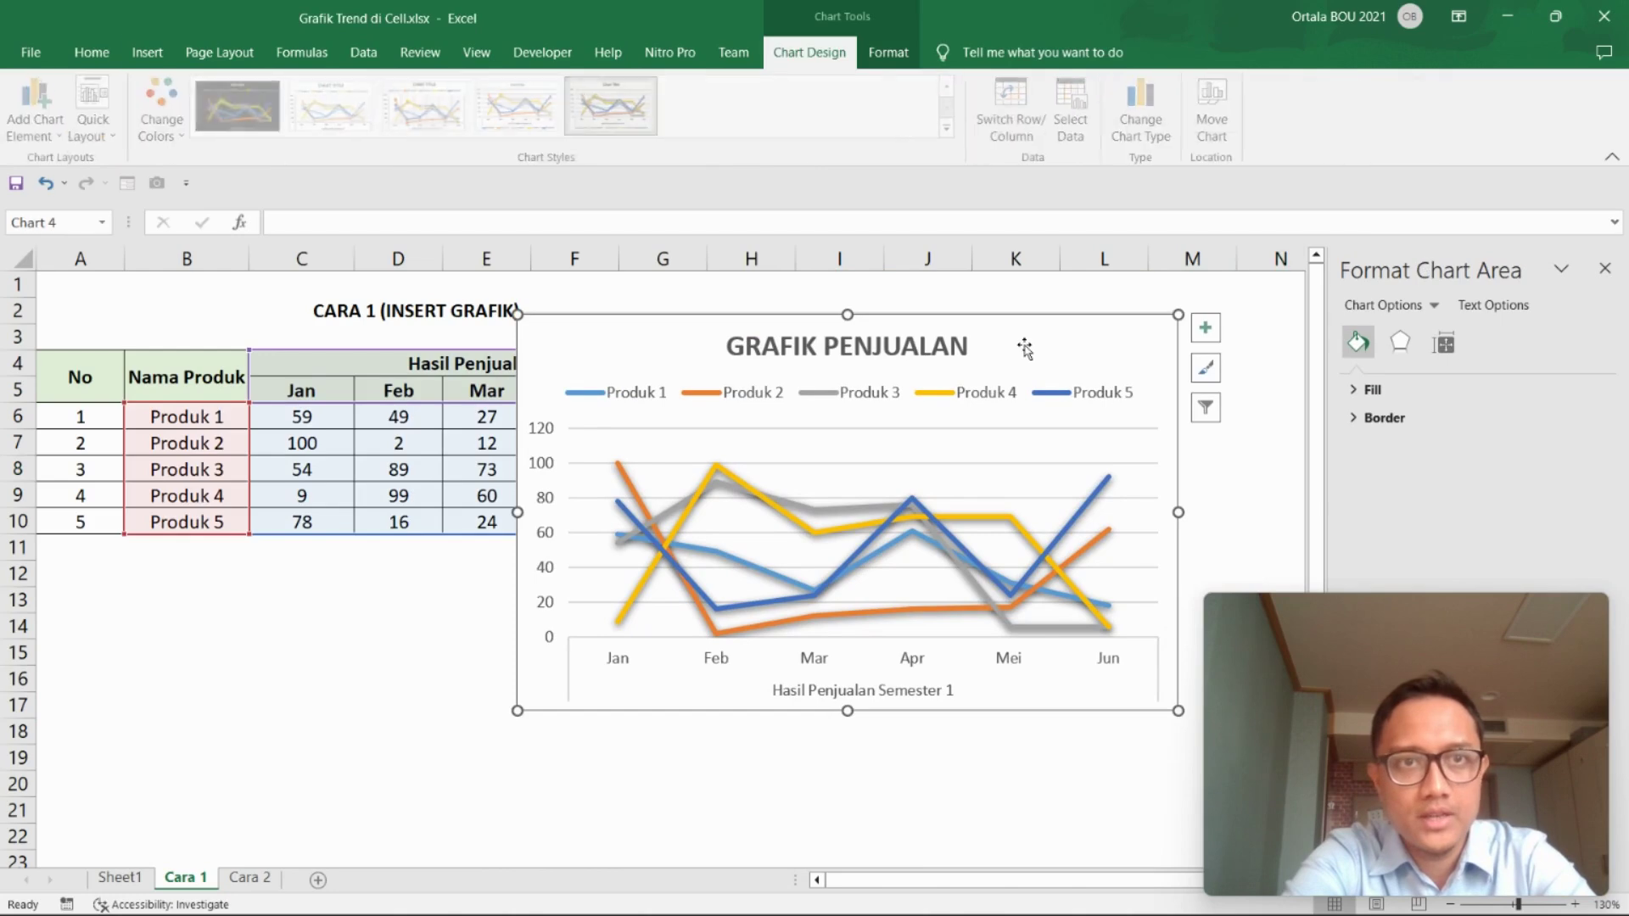
left_click(181, 139)
left_click(98, 130)
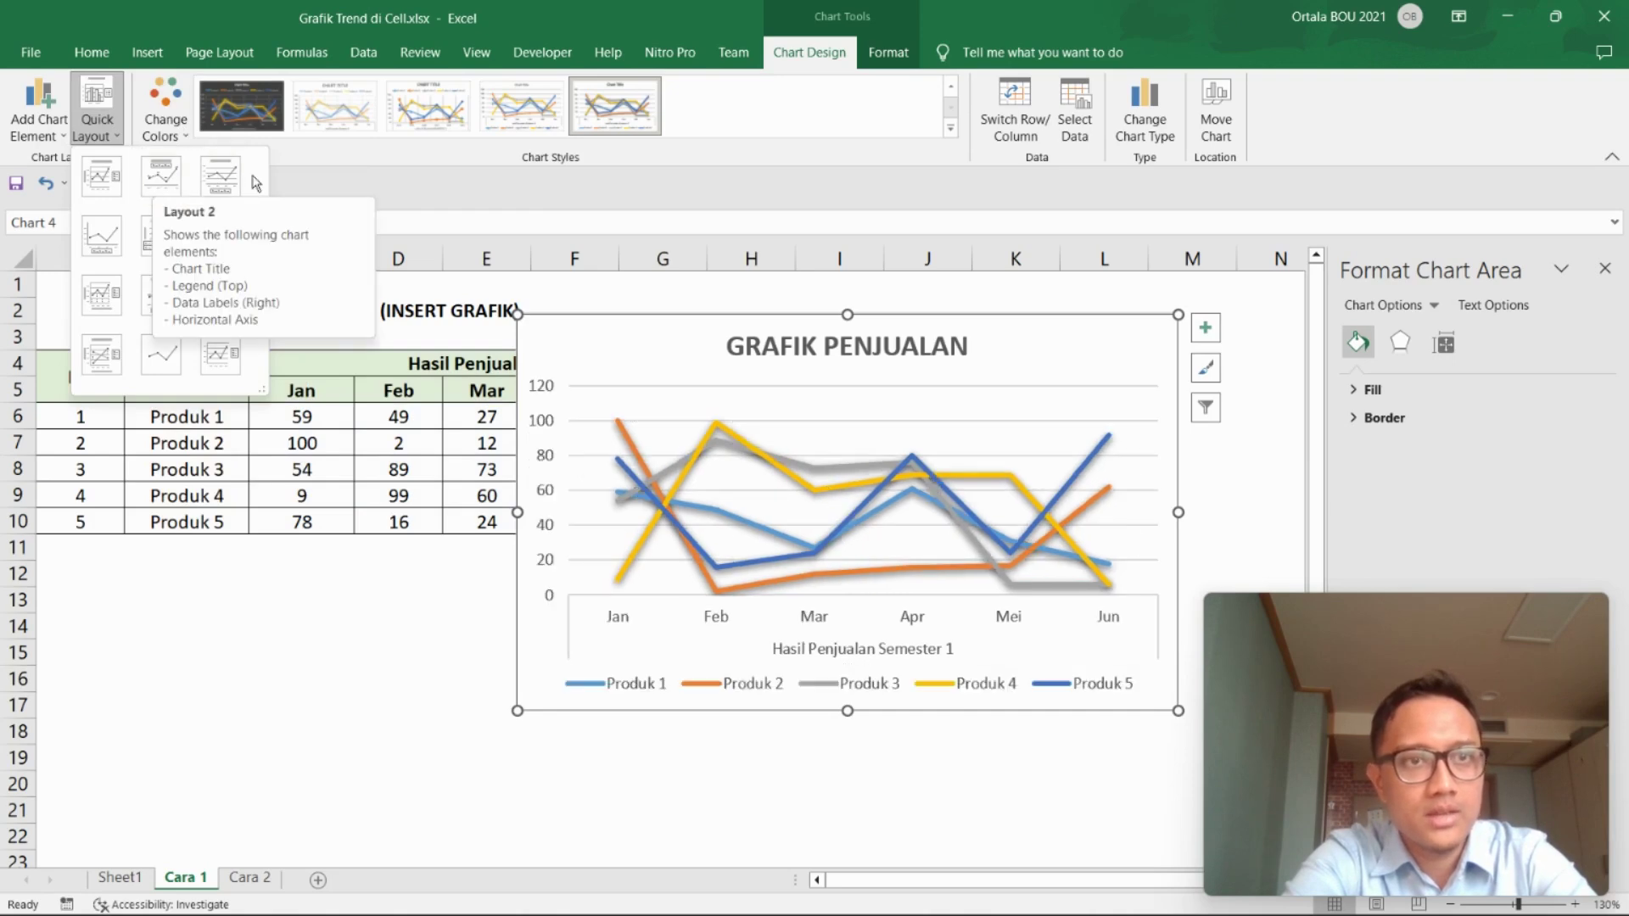
Try Data Labels on the chart lines, then remove them again.
left_click(1091, 330)
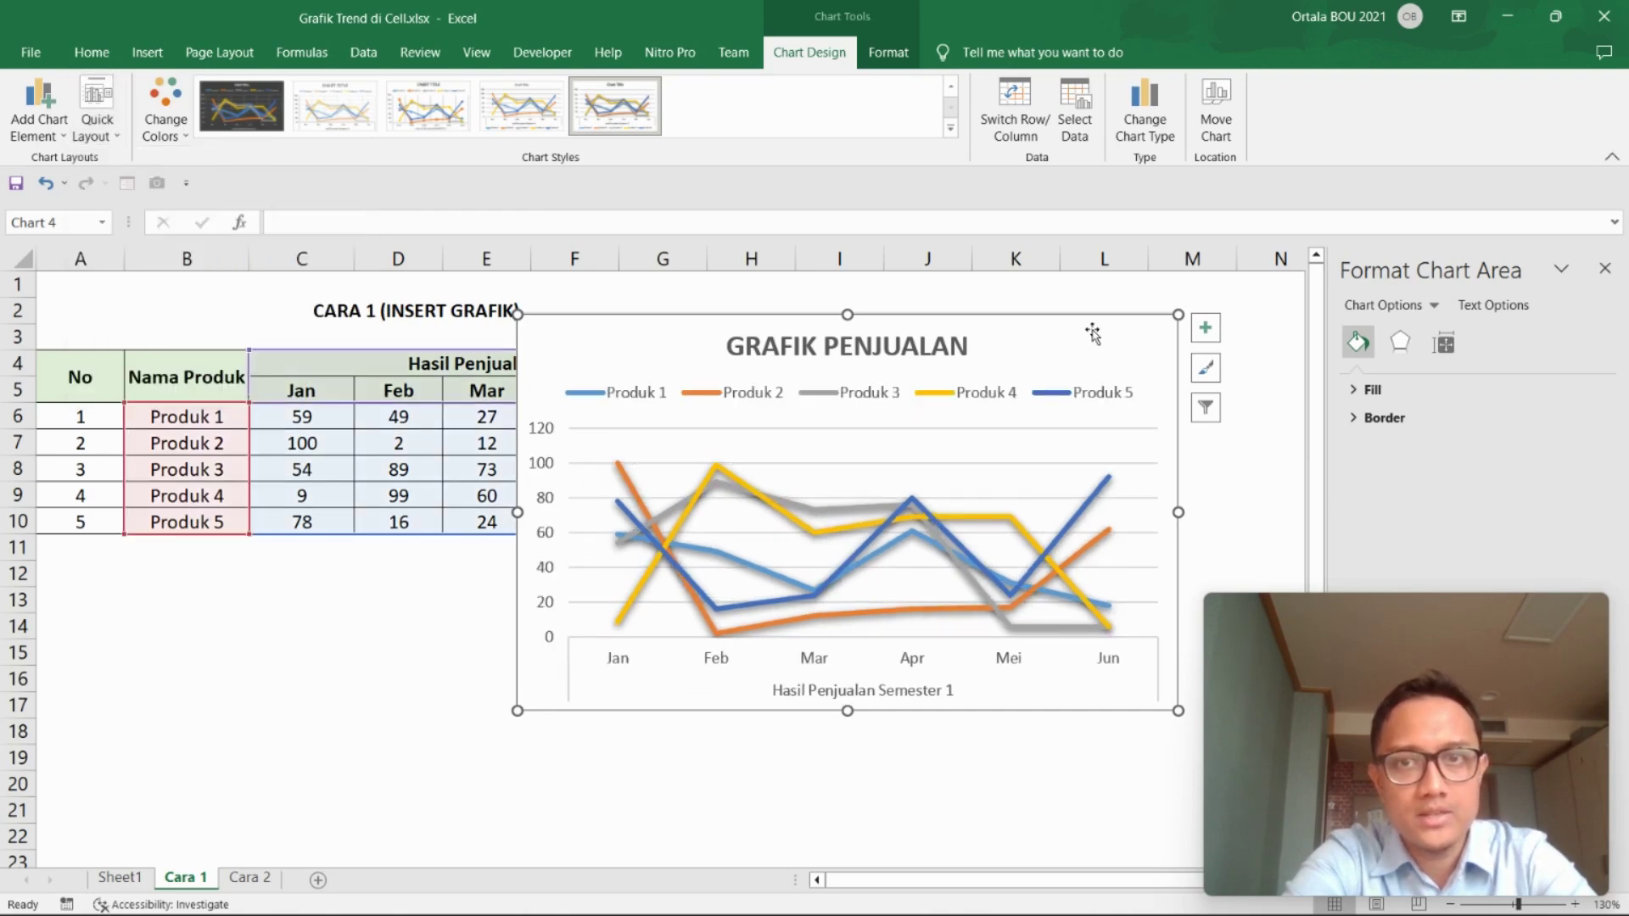
left_click(1208, 331)
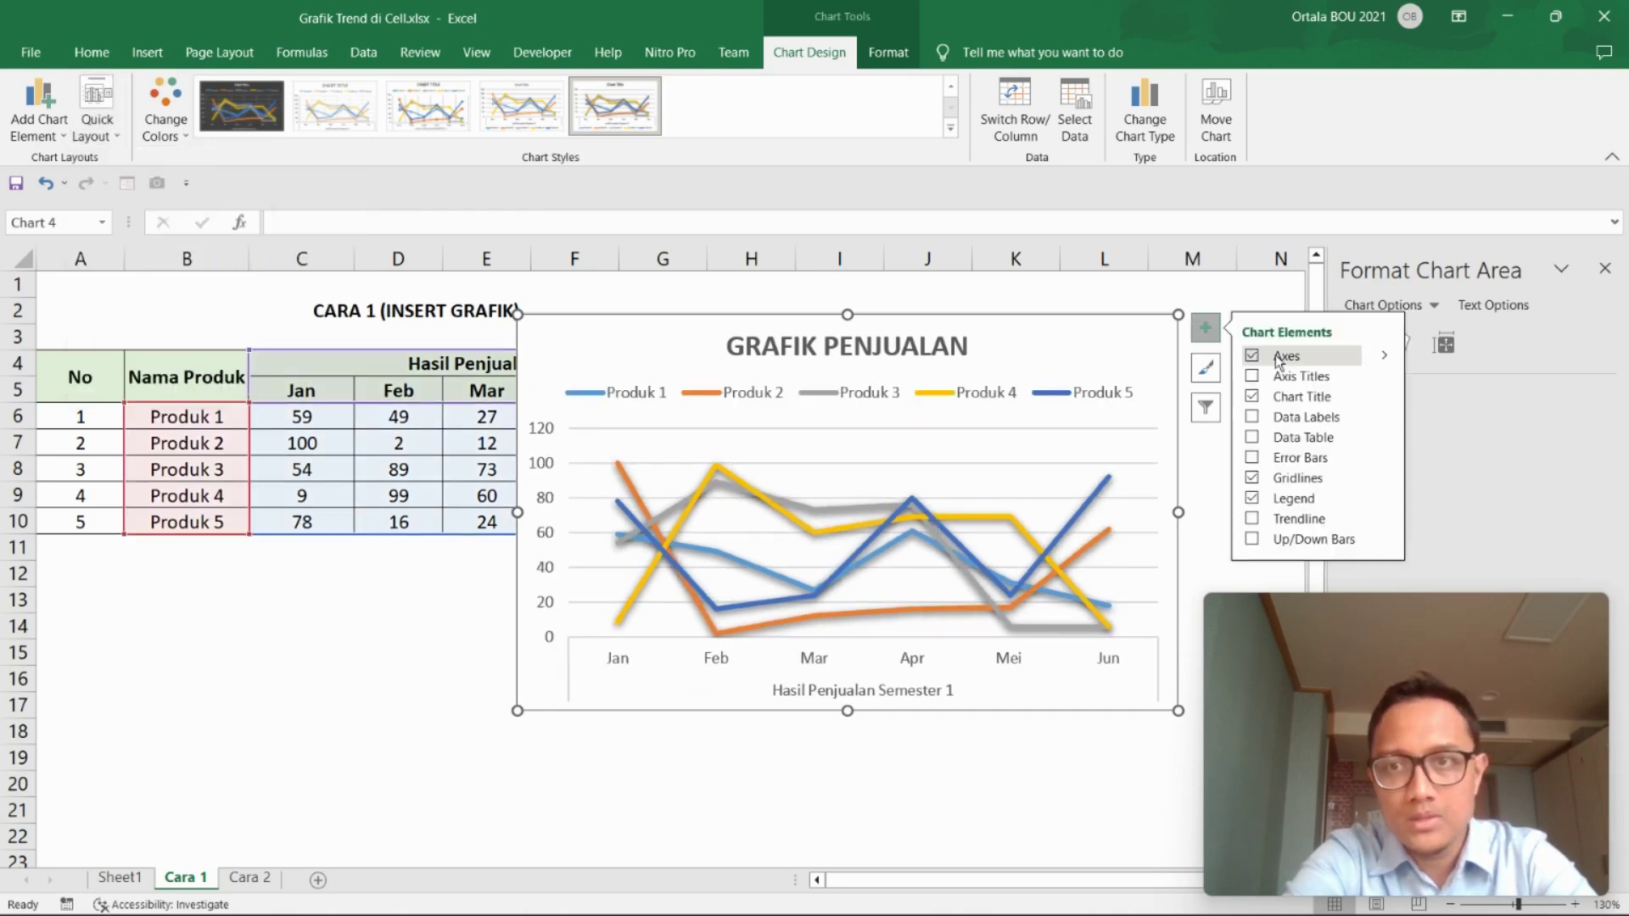
left_click(1251, 417)
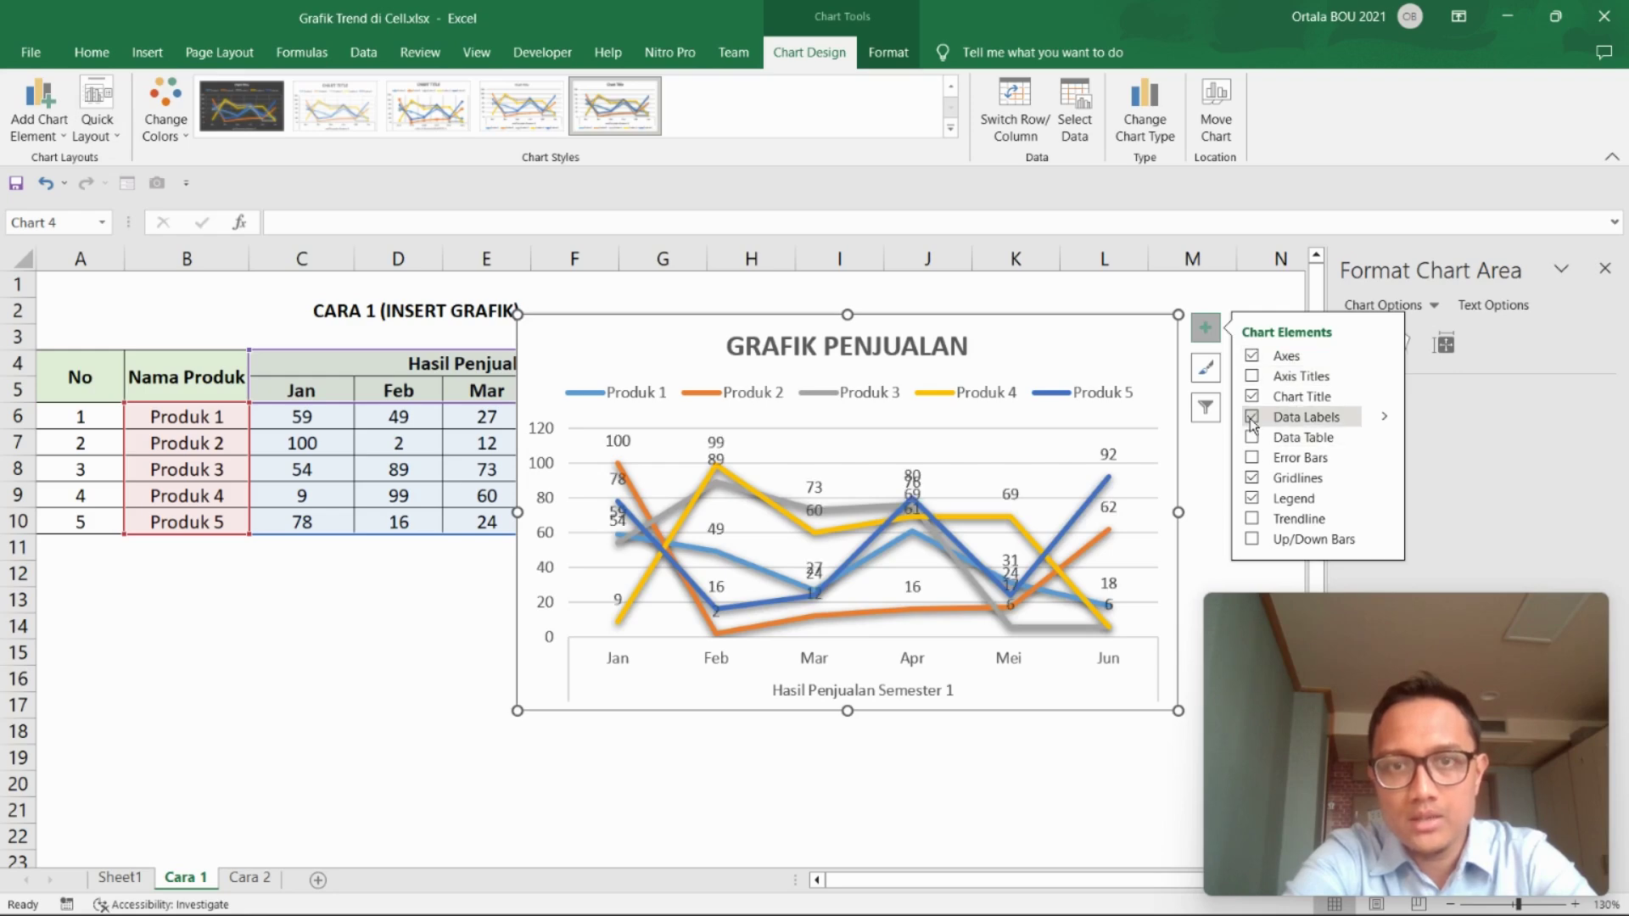
left_click(1251, 417)
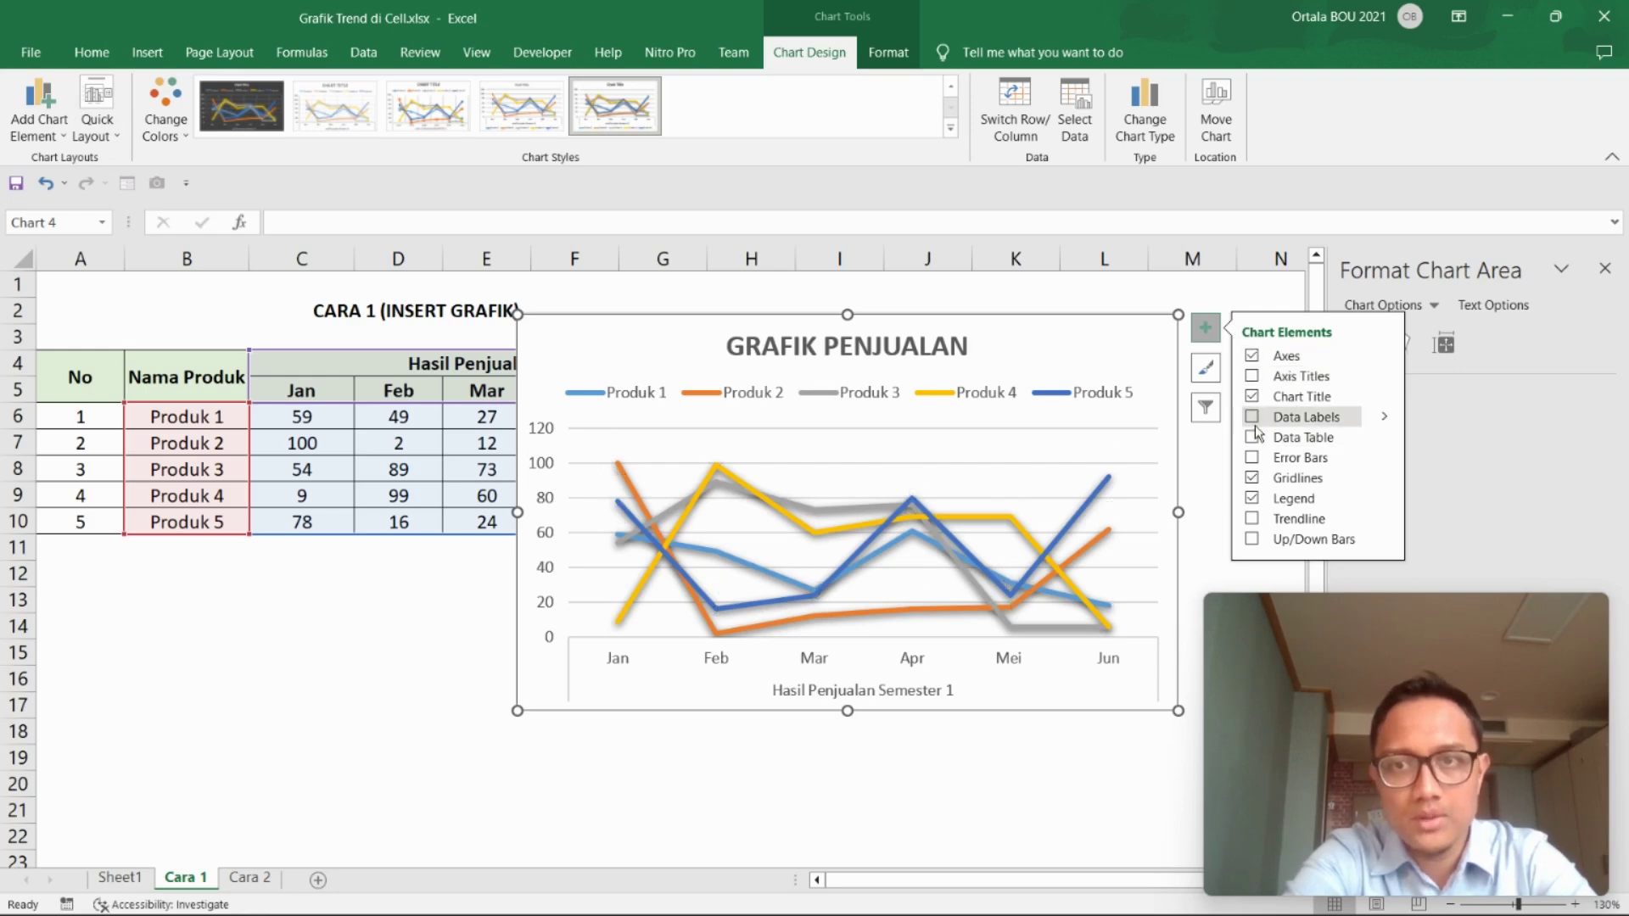
left_click(1165, 294)
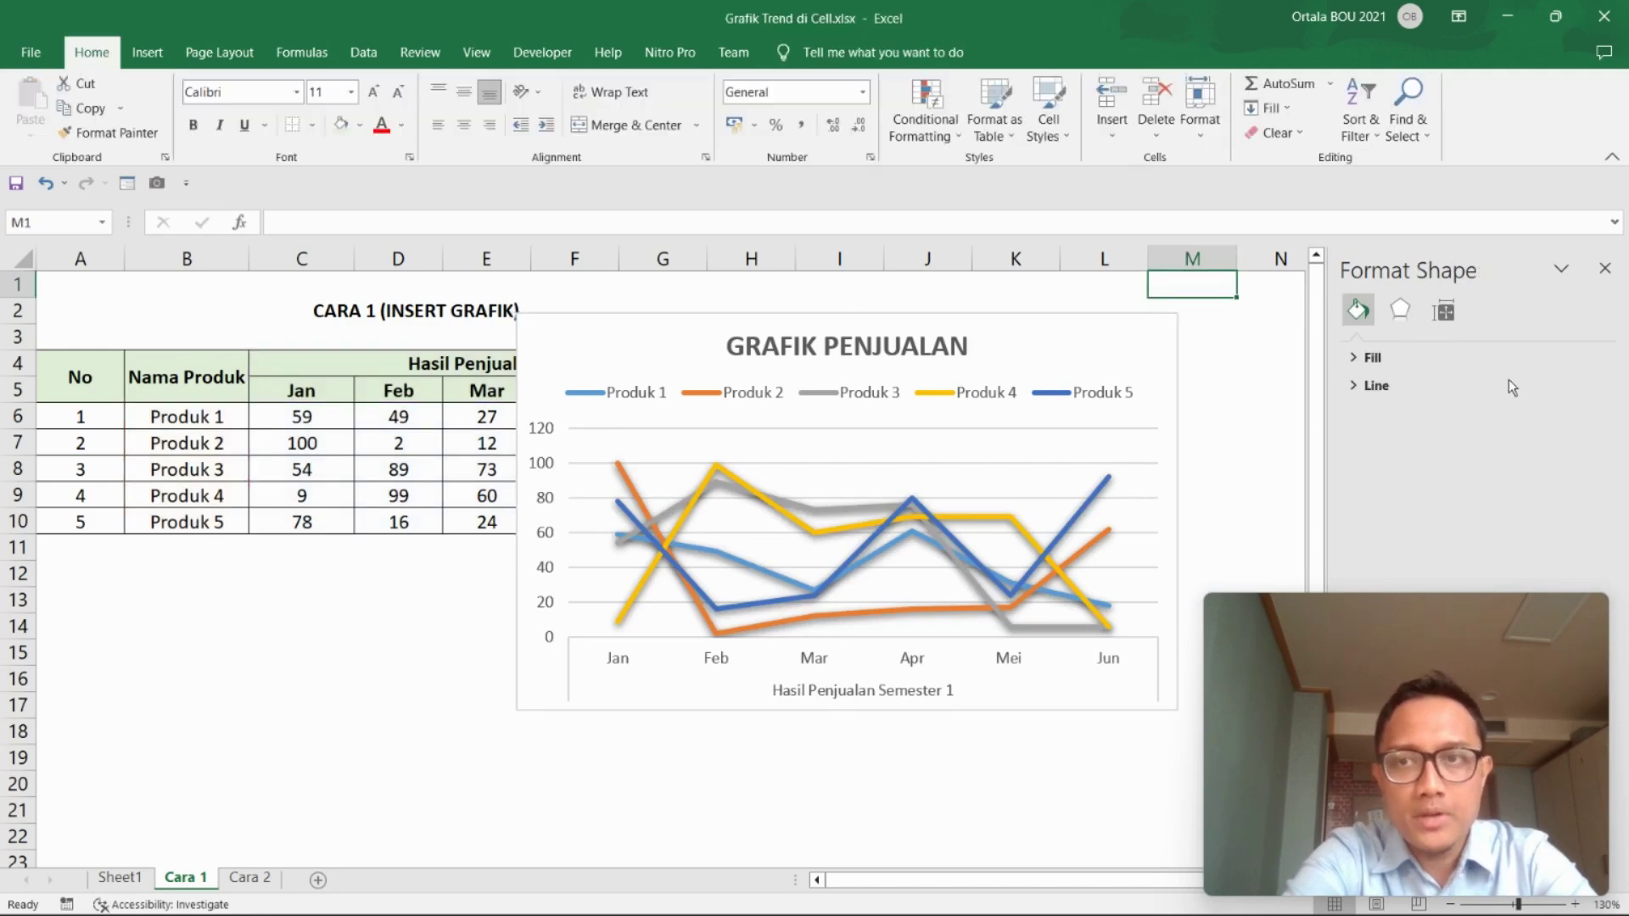
left_click(1269, 416)
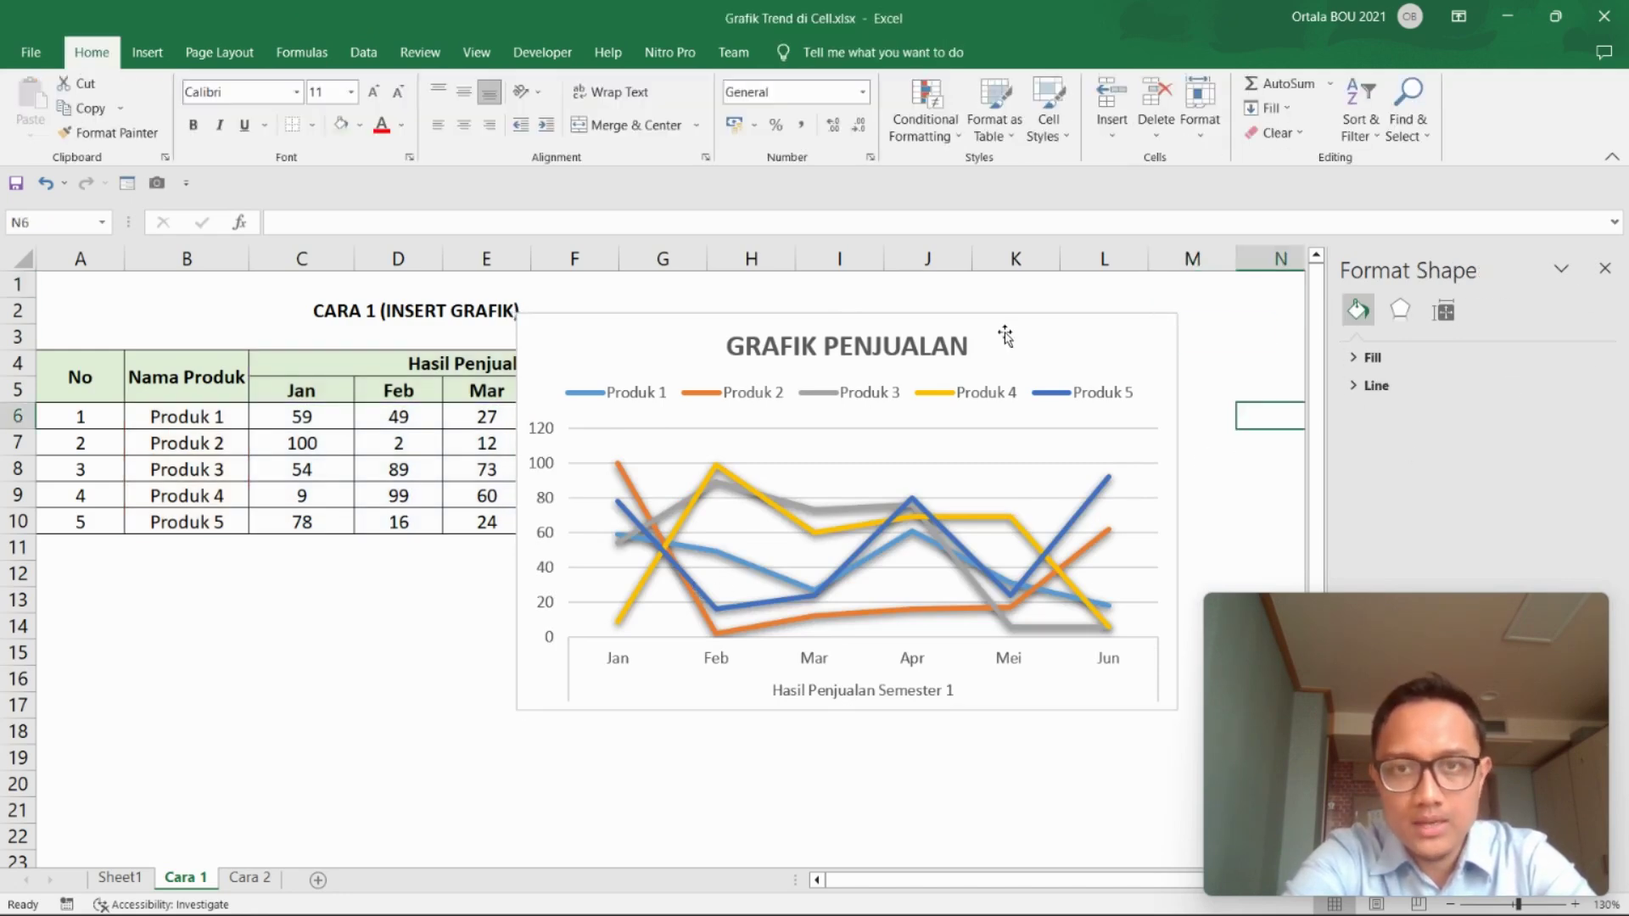
Shift the chart slightly, then delete the Trend sparkline column I on Cara 2.
left_click_drag(999, 334, 1037, 324)
left_click(249, 878)
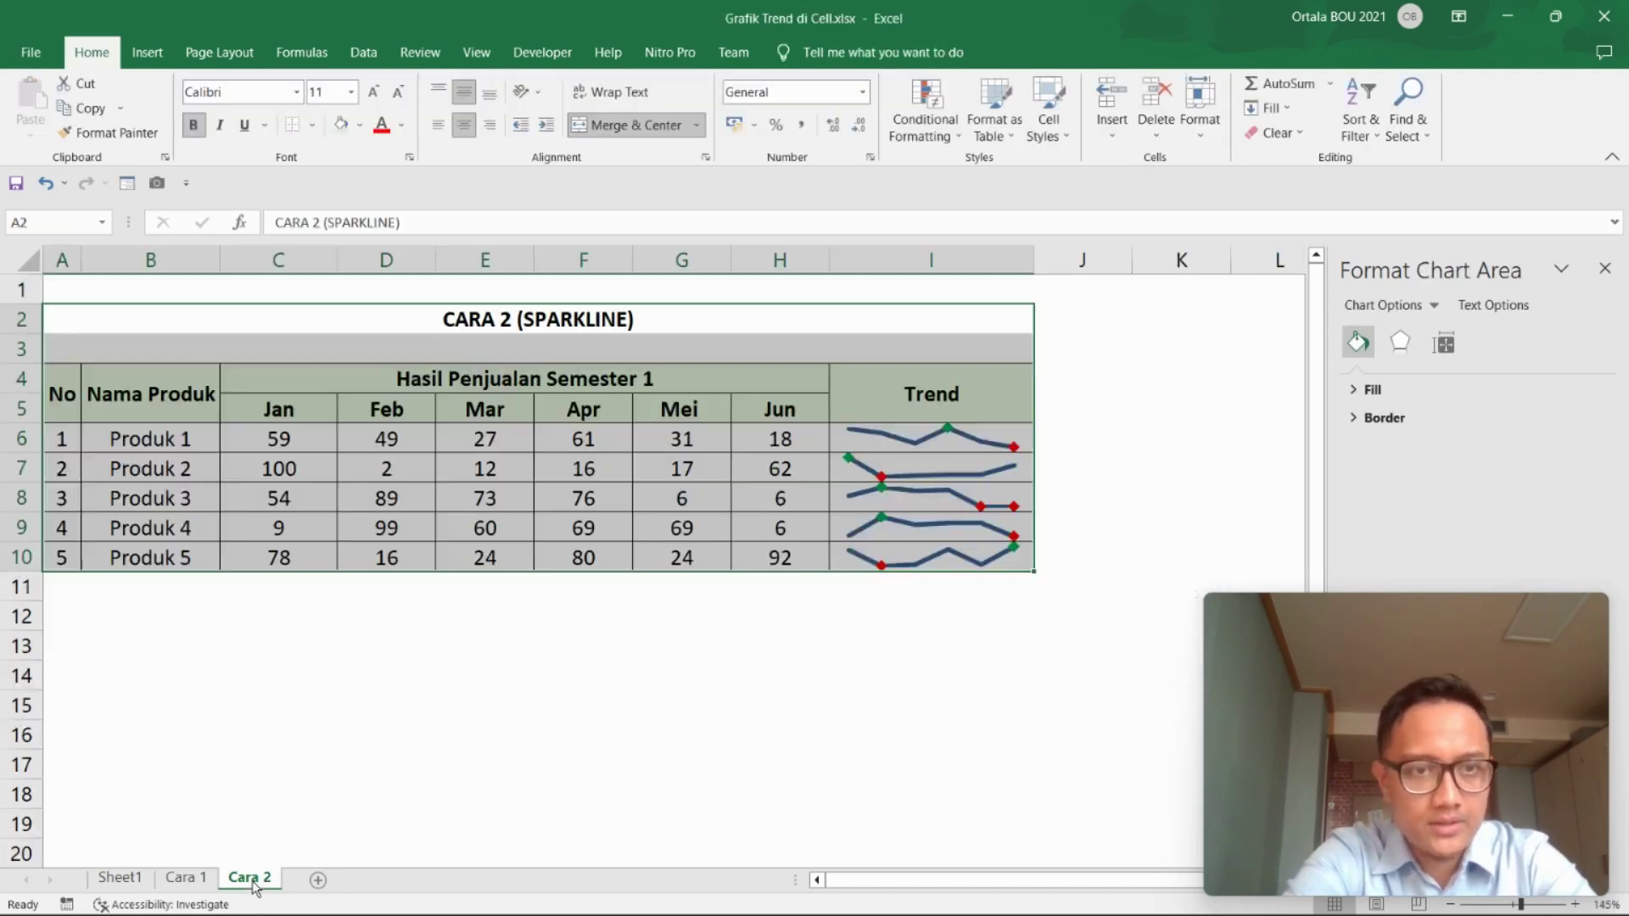
left_click(559, 784)
left_click(933, 262)
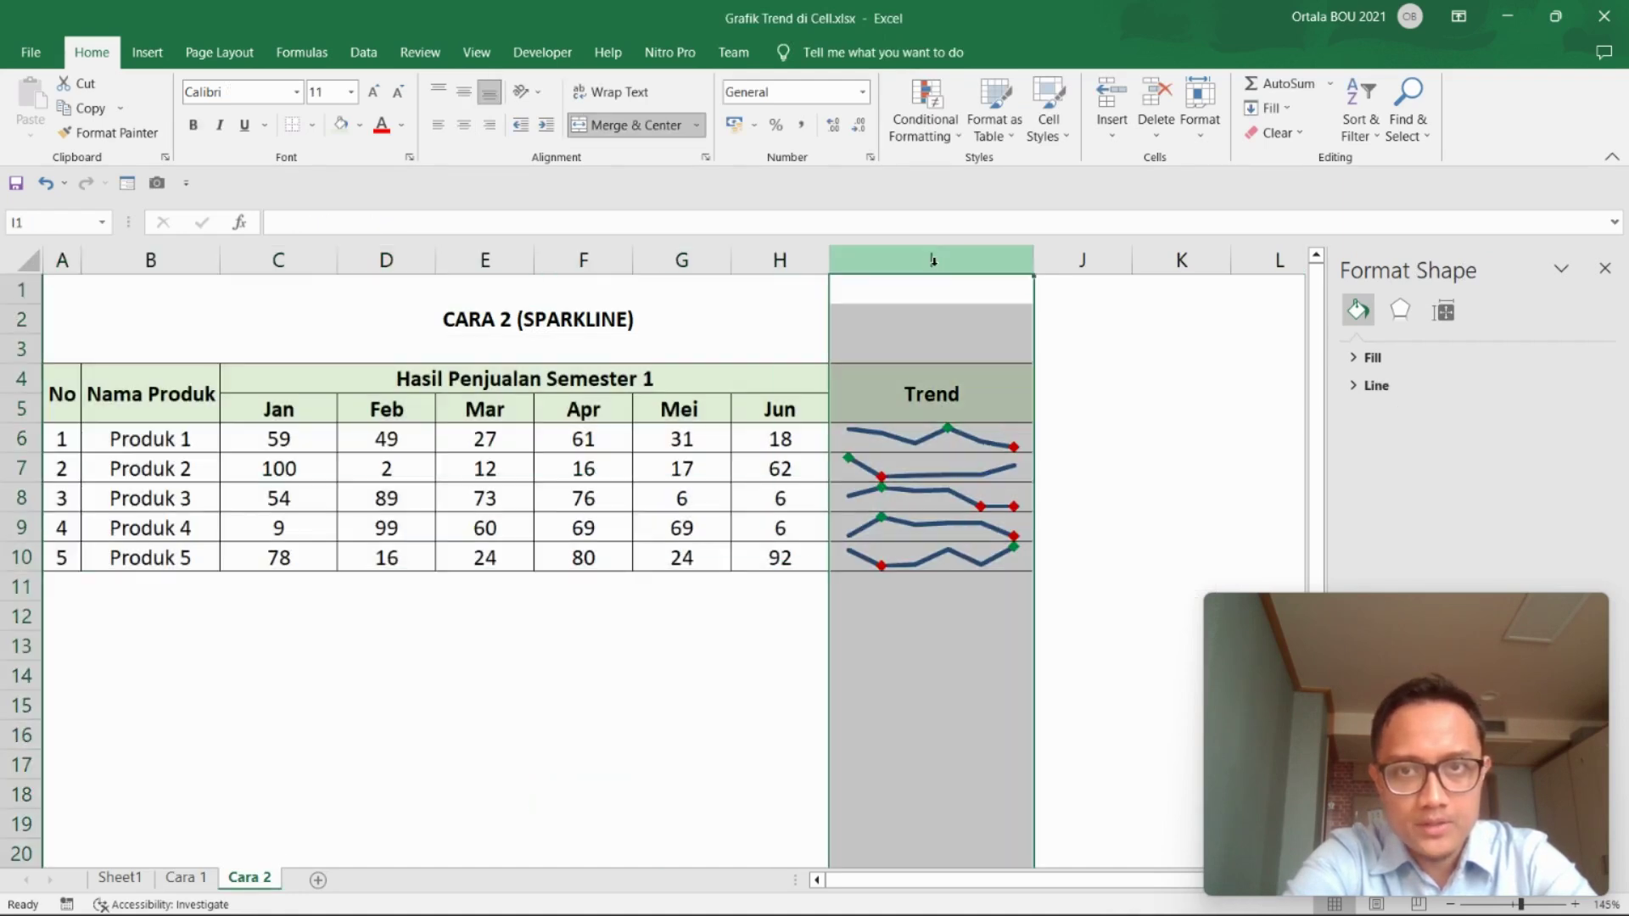
right_click(933, 263)
left_click(962, 478)
left_click(958, 629)
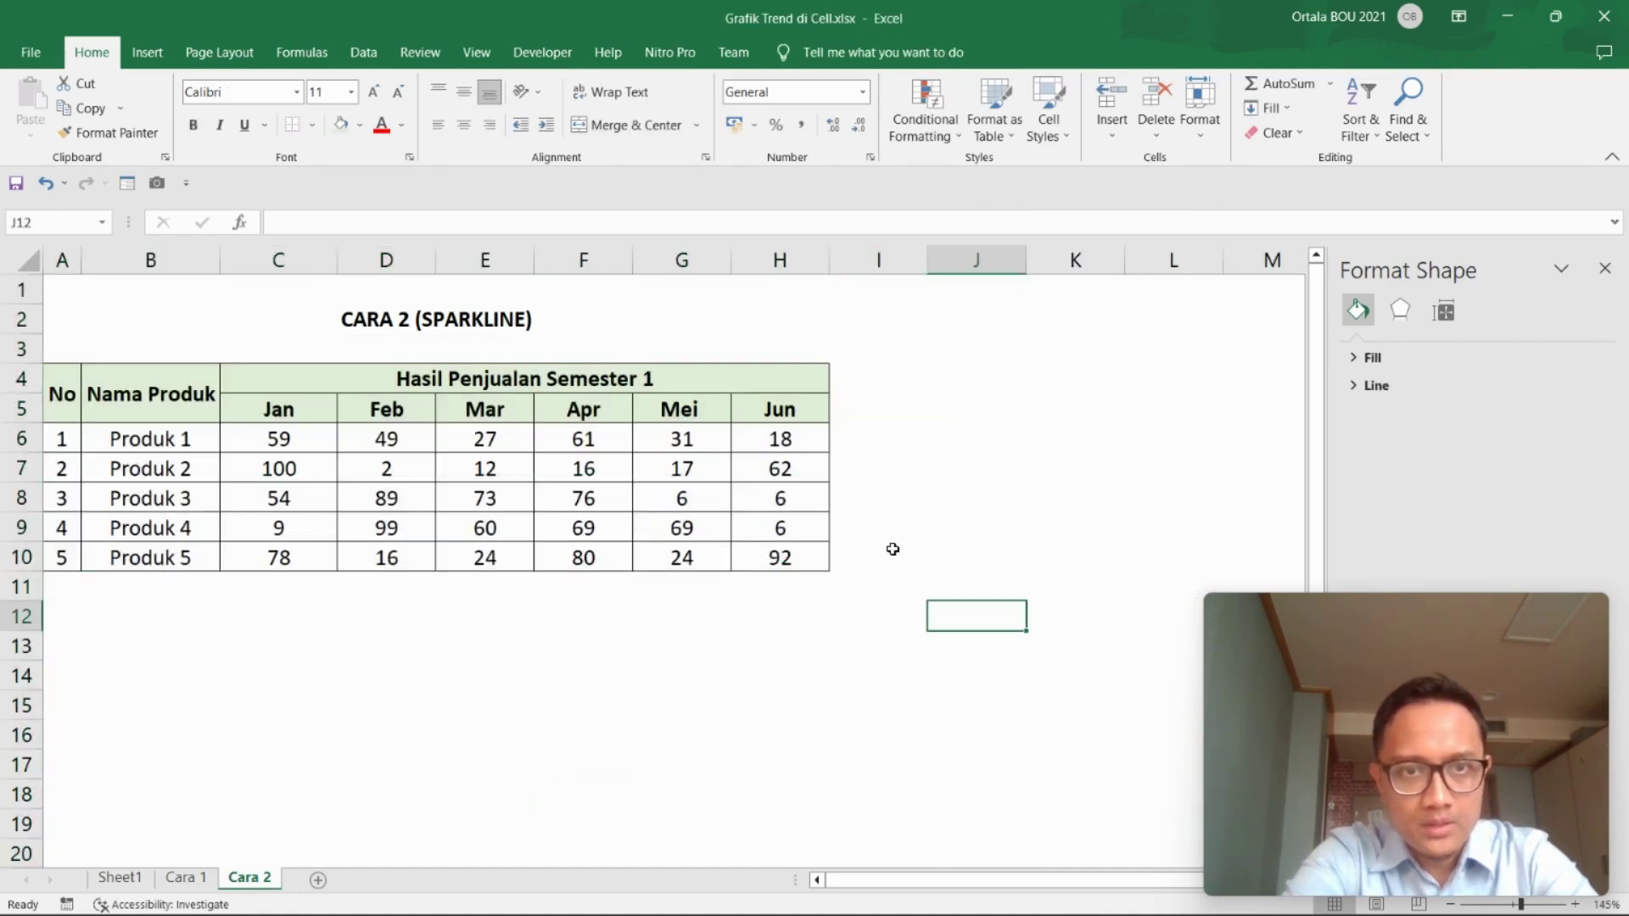
left_click(844, 586)
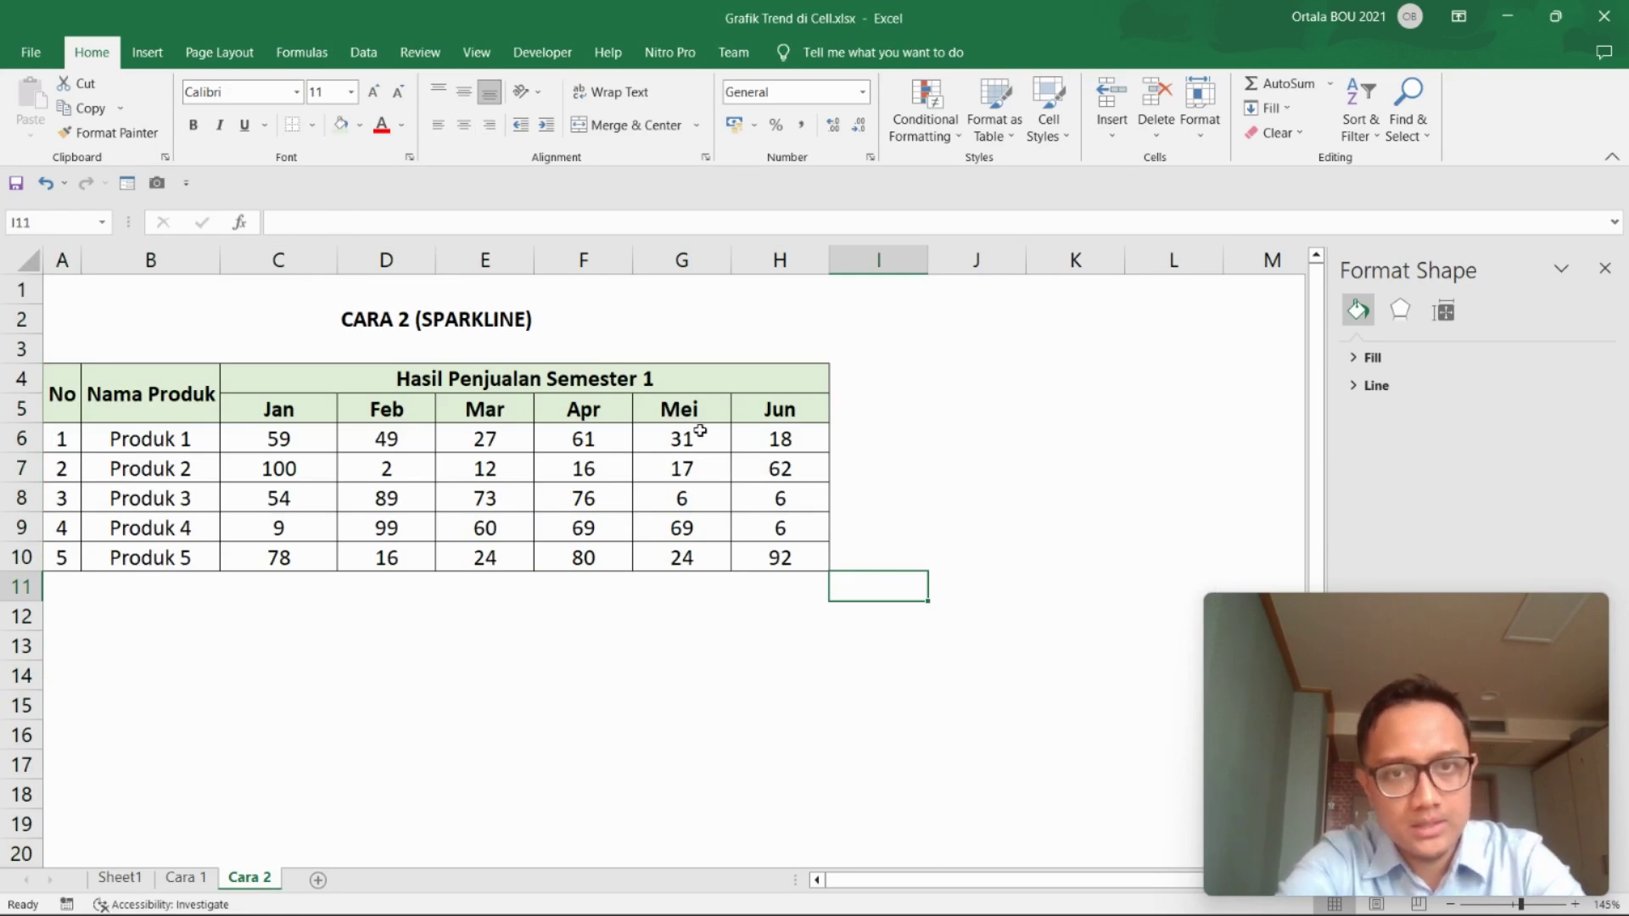
Select Produk 1's monthly sales range C6:H6.
left_click_drag(800, 438, 268, 438)
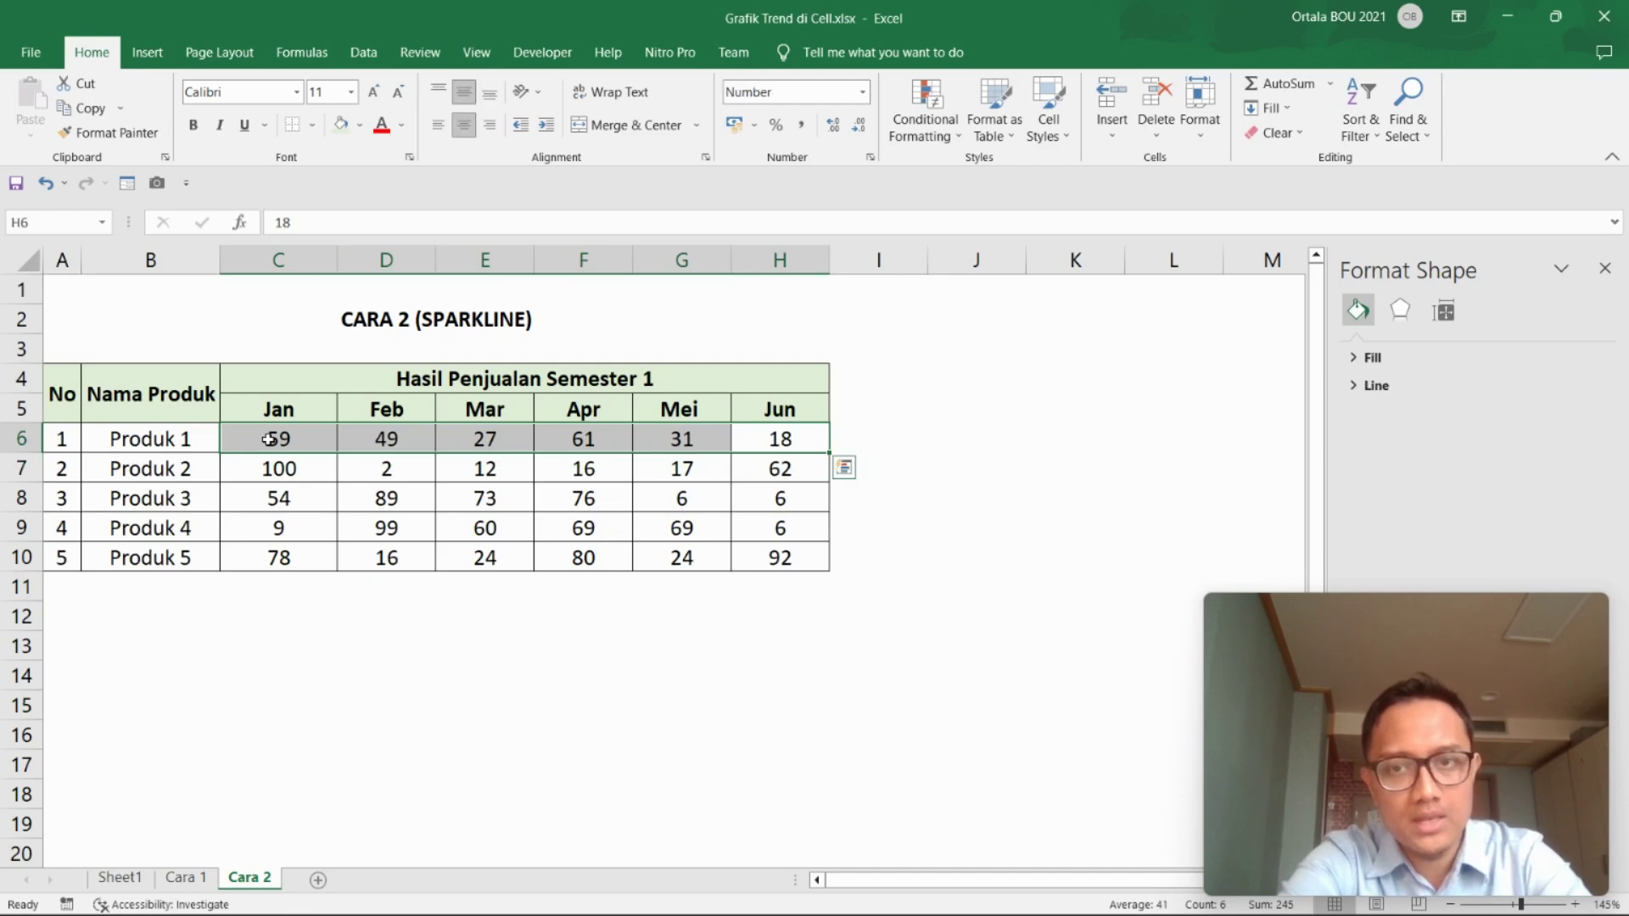
left_click(950, 461)
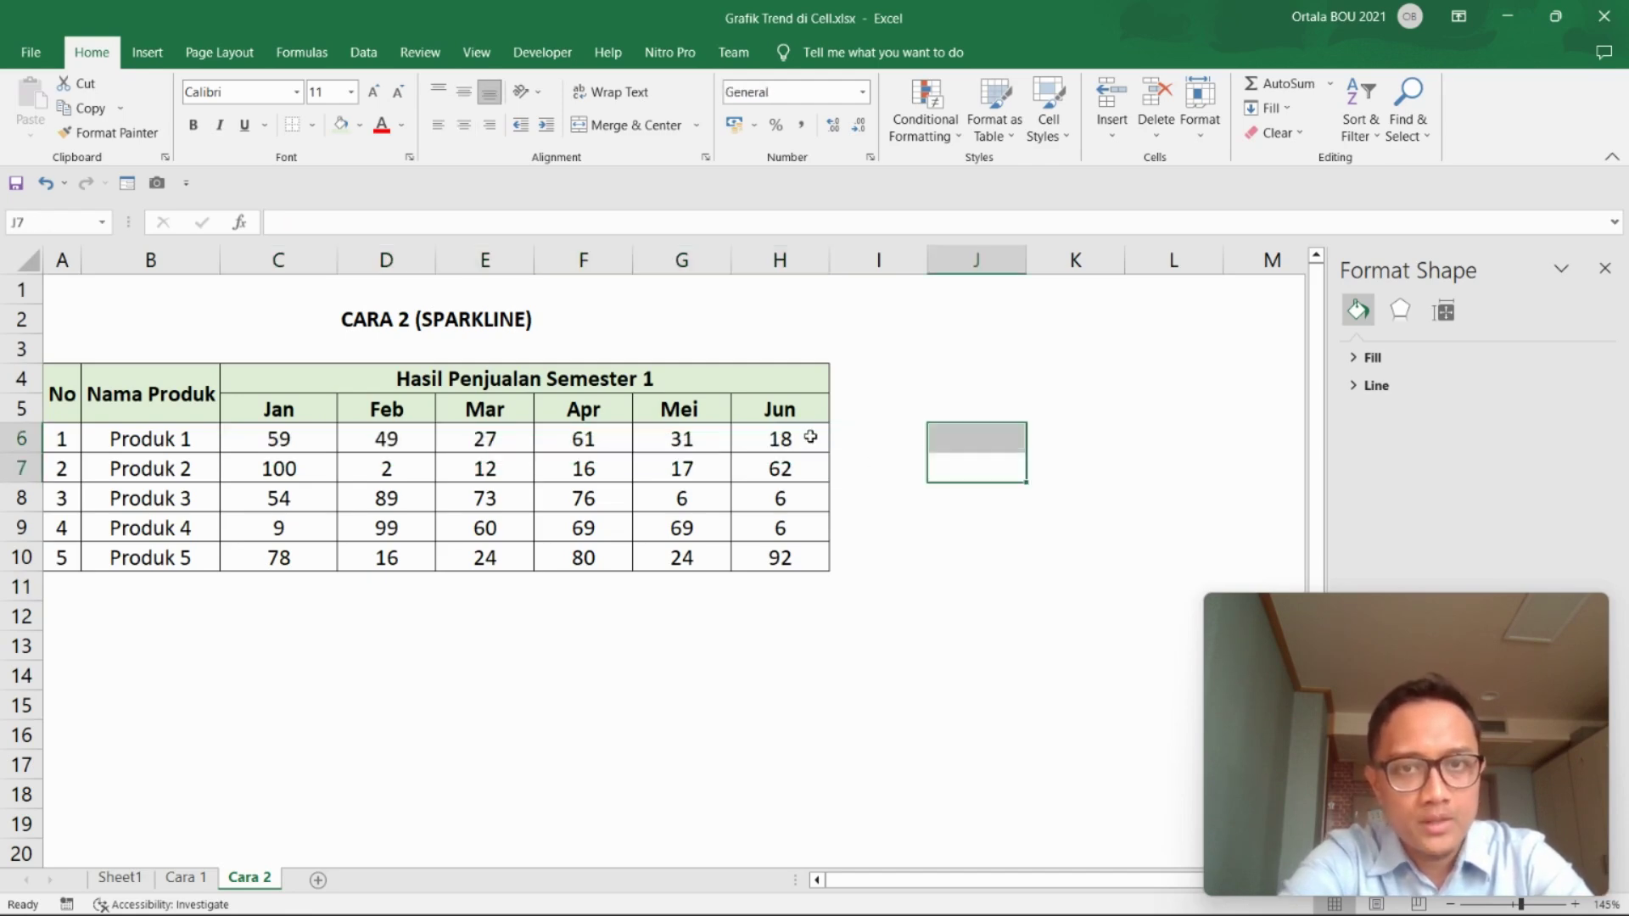
mouse_move(780, 438)
left_mouse_down()
mouse_move(234, 455)
mouse_move(235, 437)
left_mouse_up()
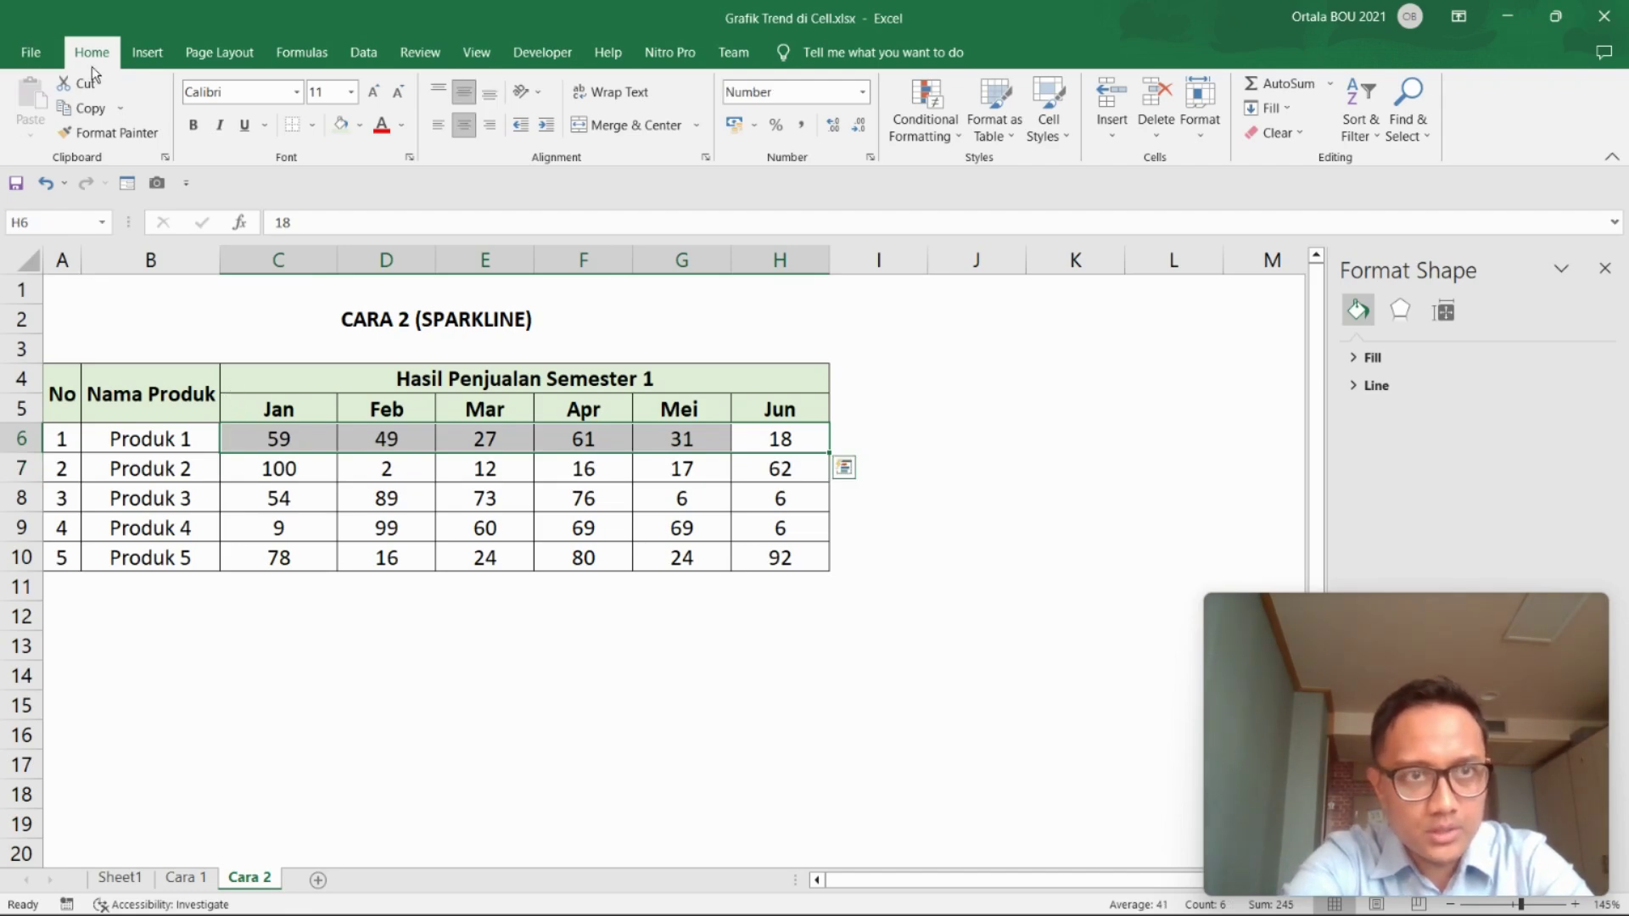
Set up a line sparkline with data range C6:H6 and location range I6.
left_click(144, 53)
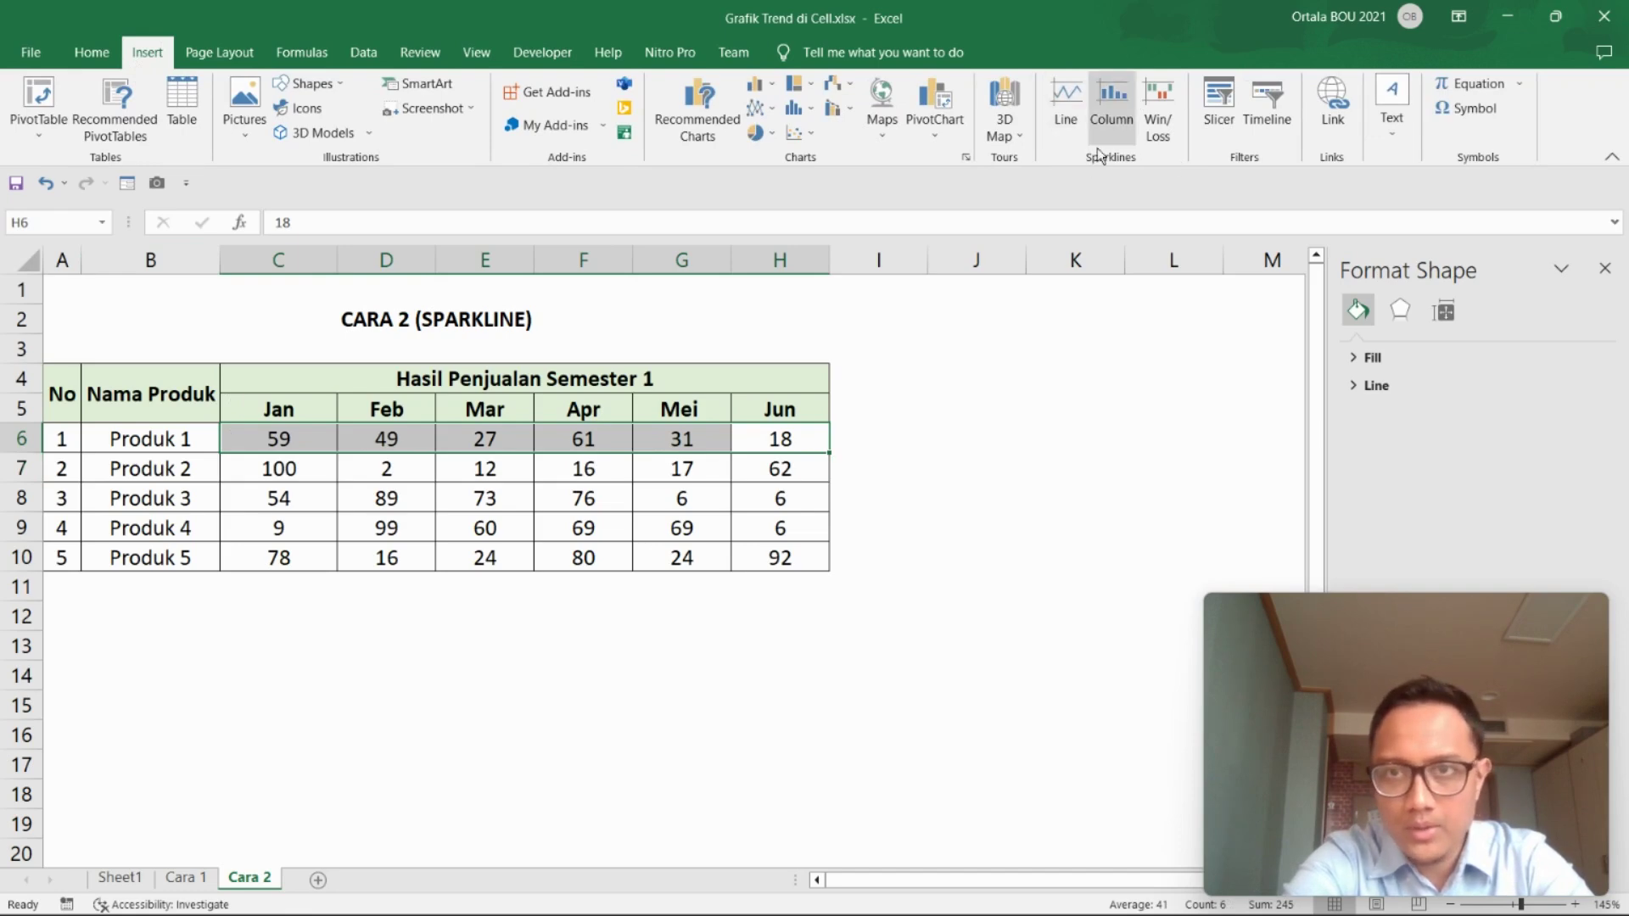
left_click(1064, 101)
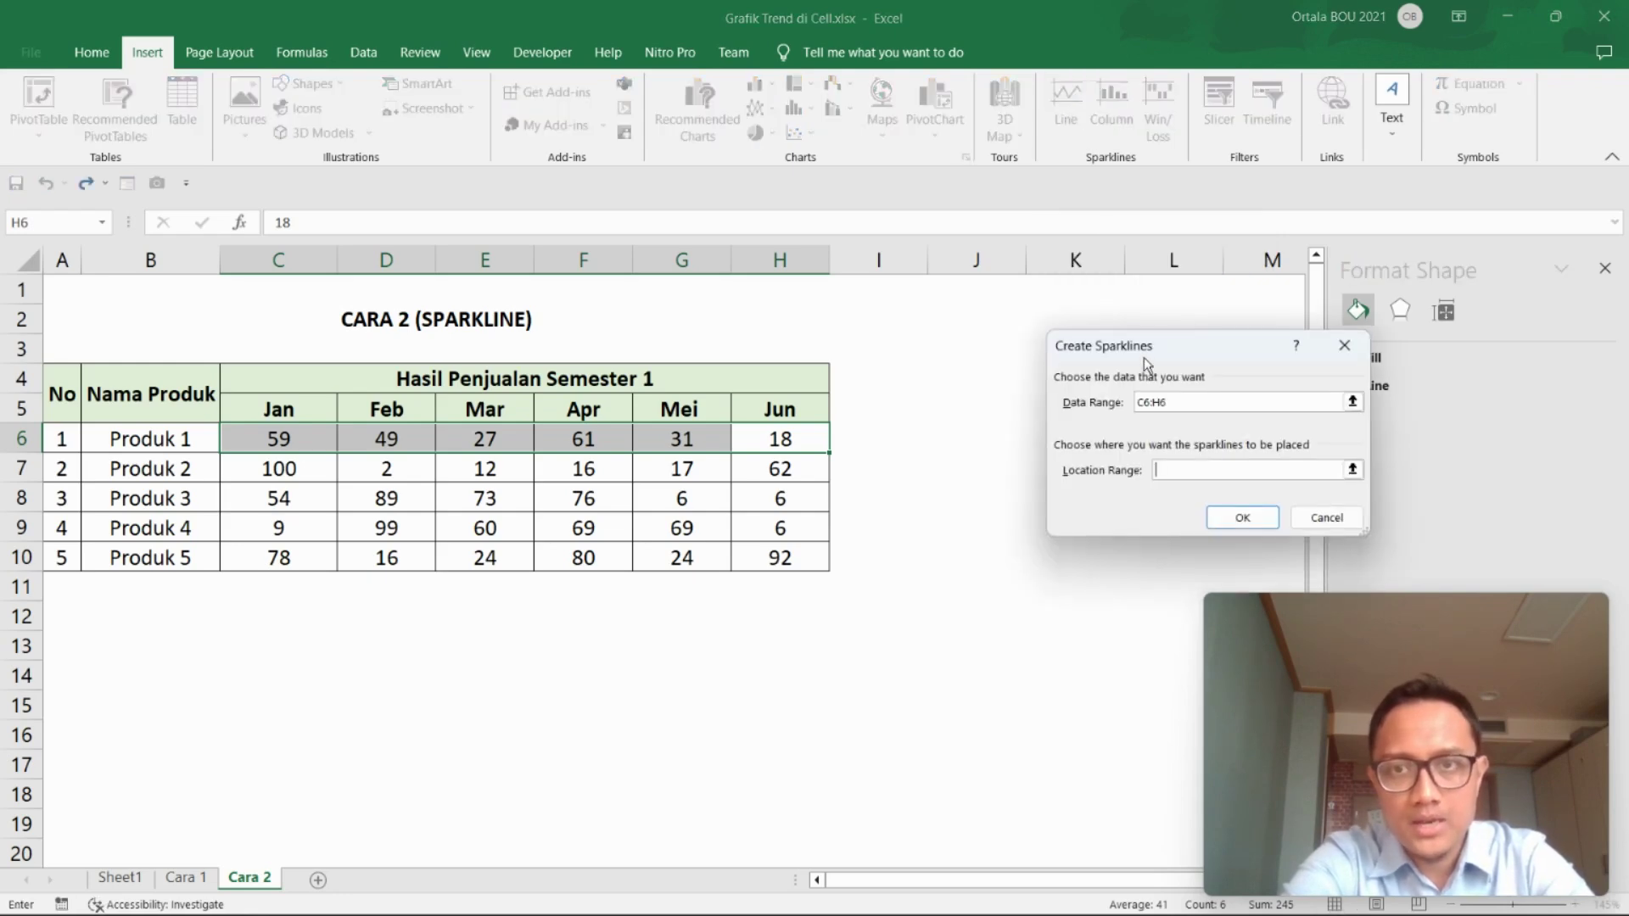
mouse_move(1143, 360)
left_mouse_down()
mouse_move(889, 344)
mouse_move(1004, 352)
left_mouse_up()
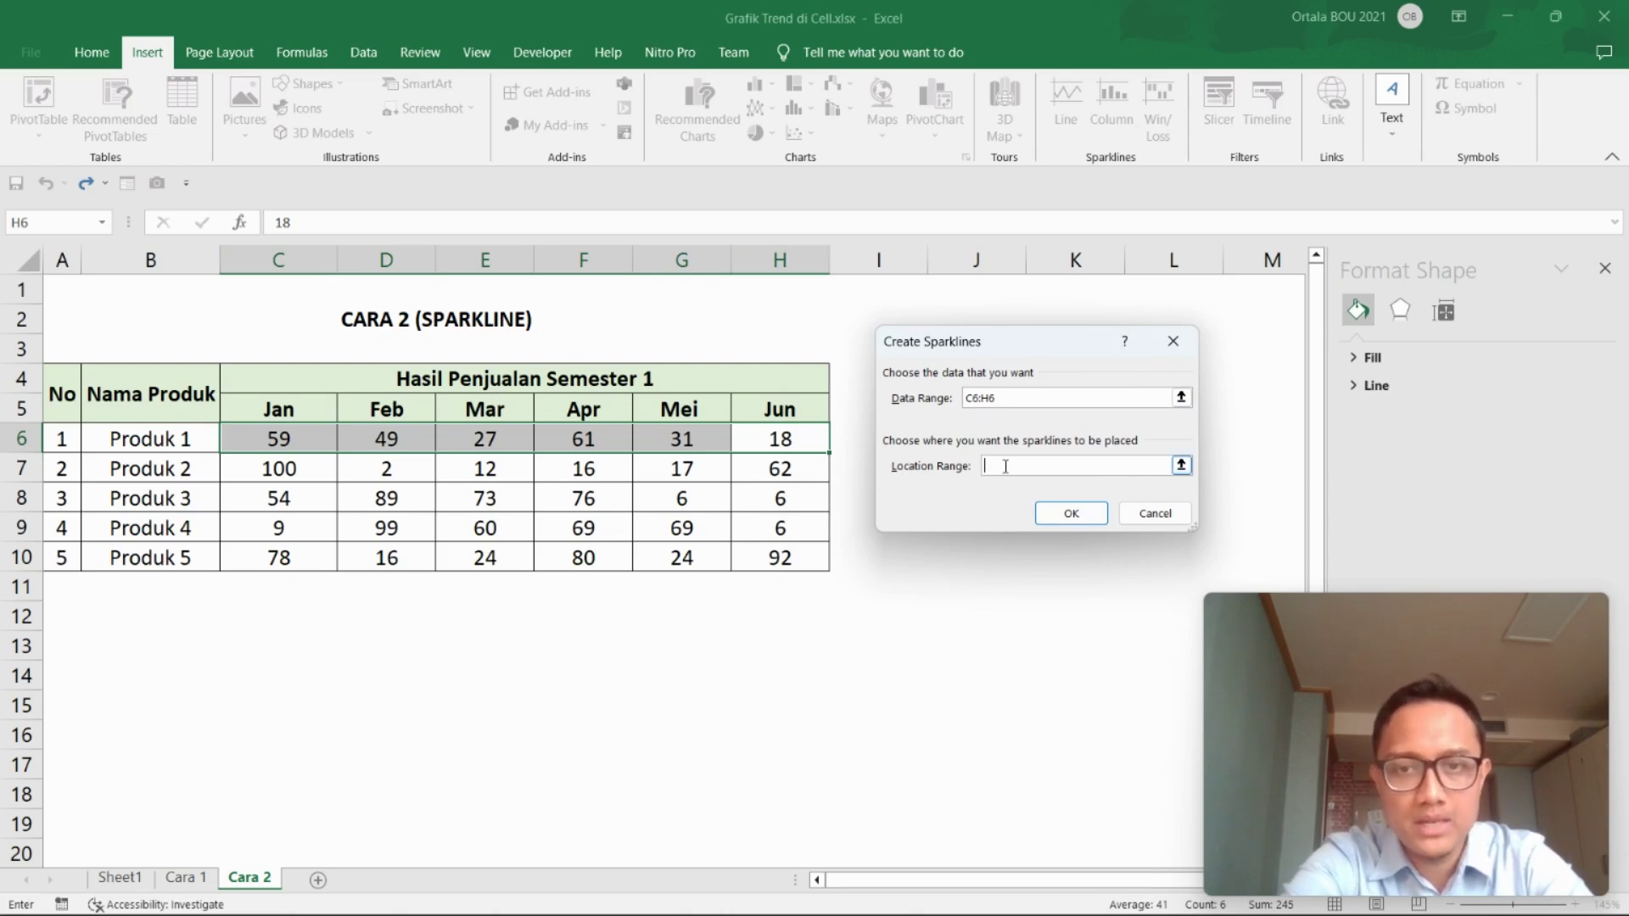
left_click(1180, 466)
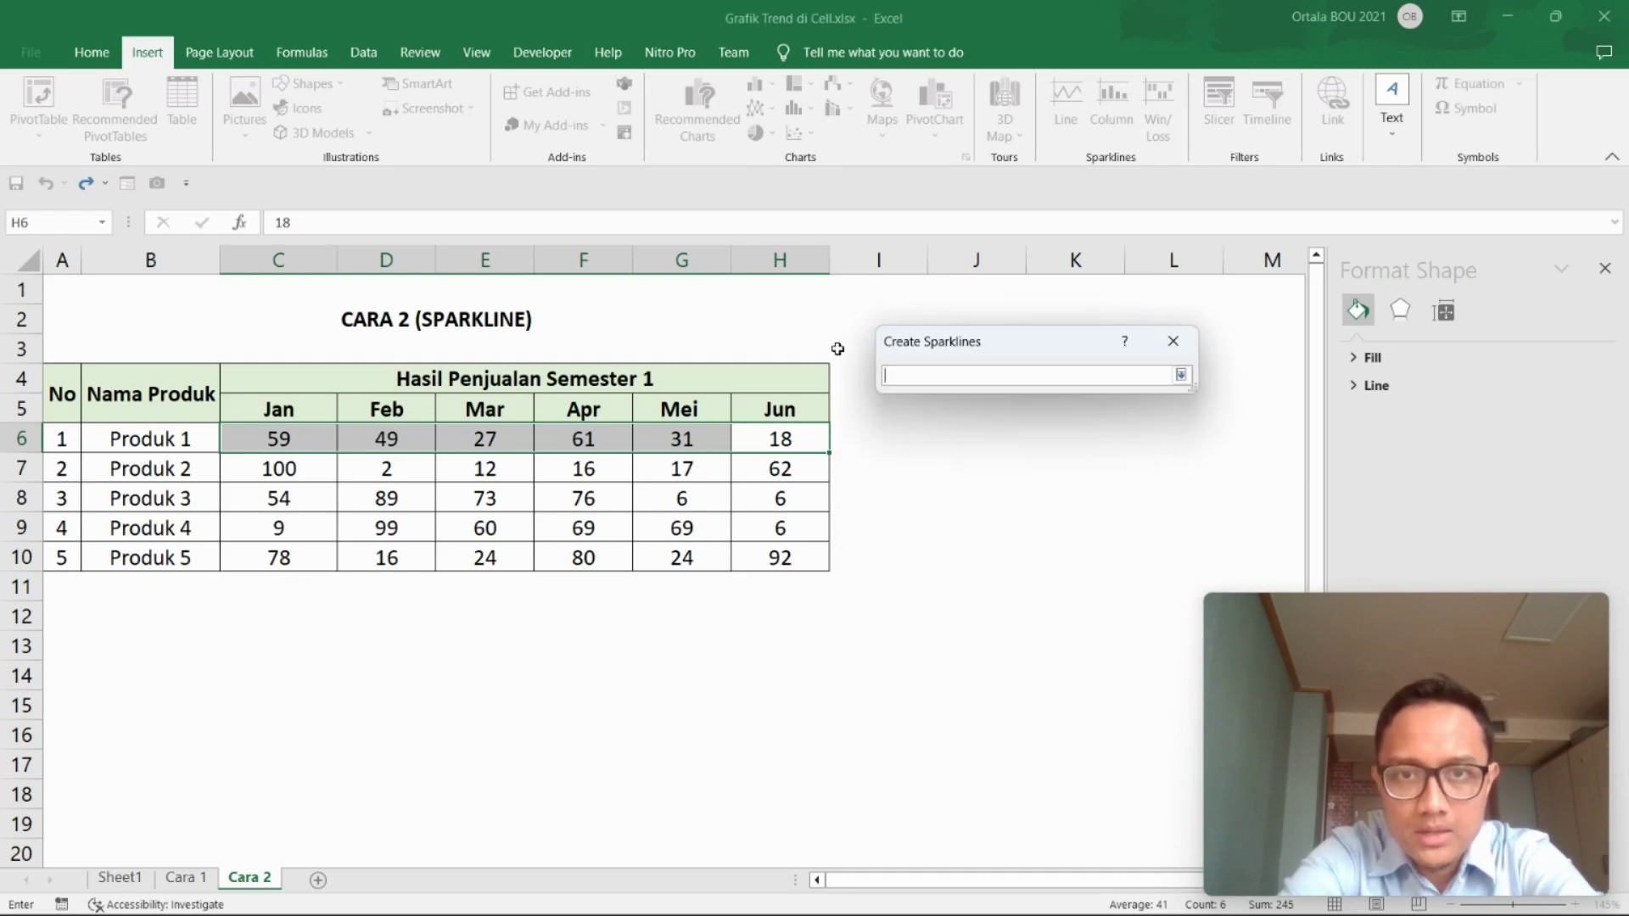
left_click(864, 436)
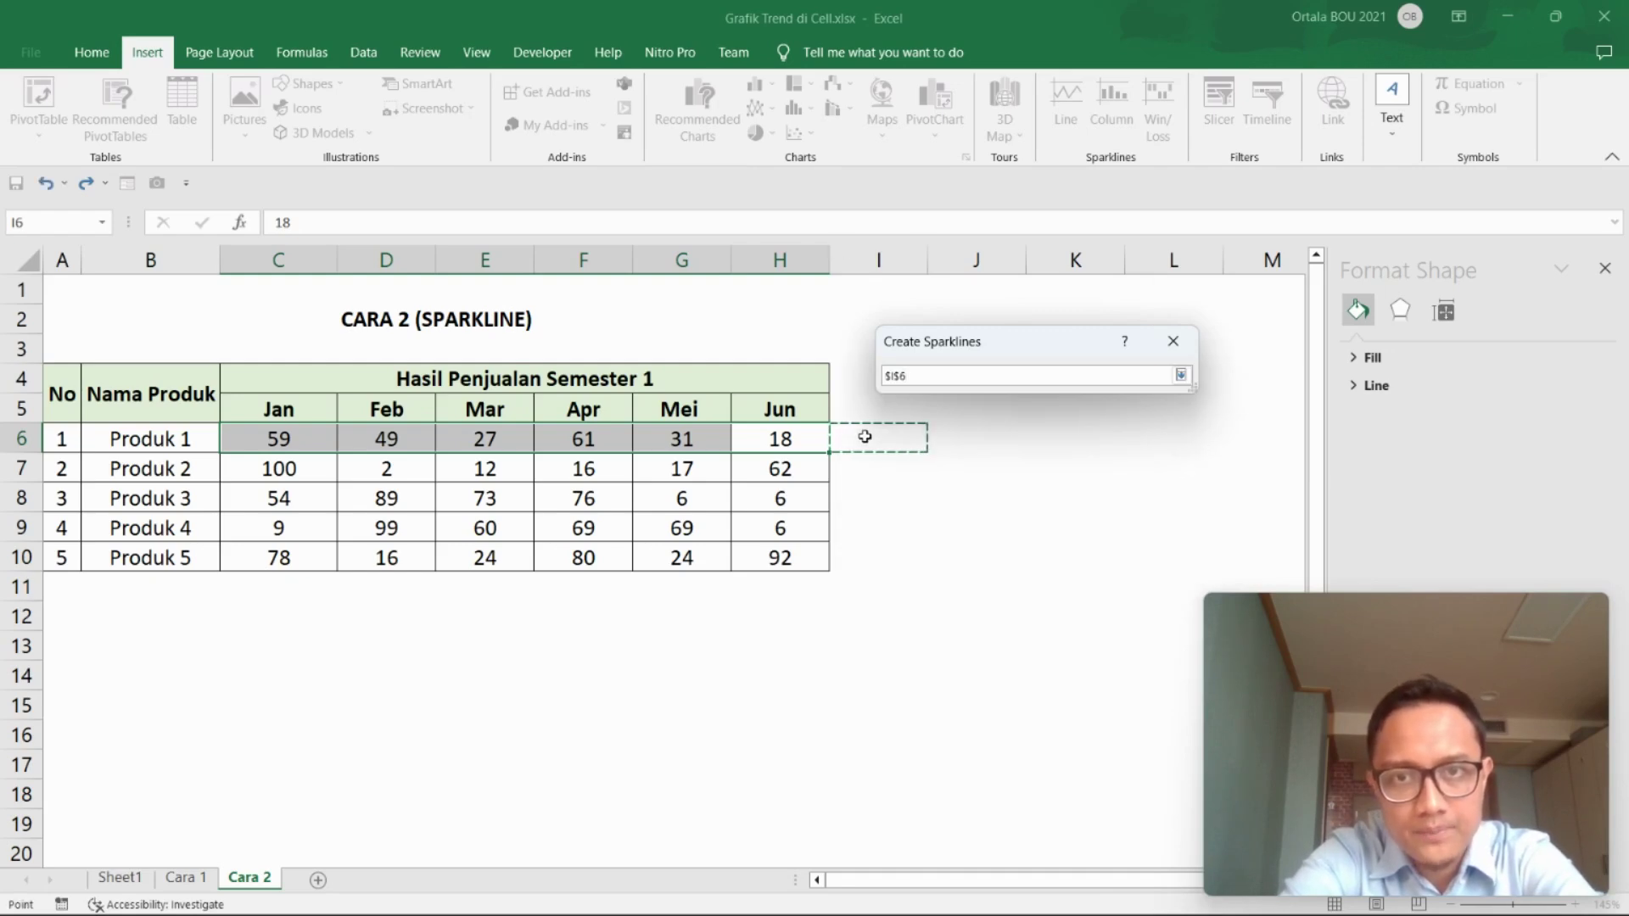
left_click(1180, 375)
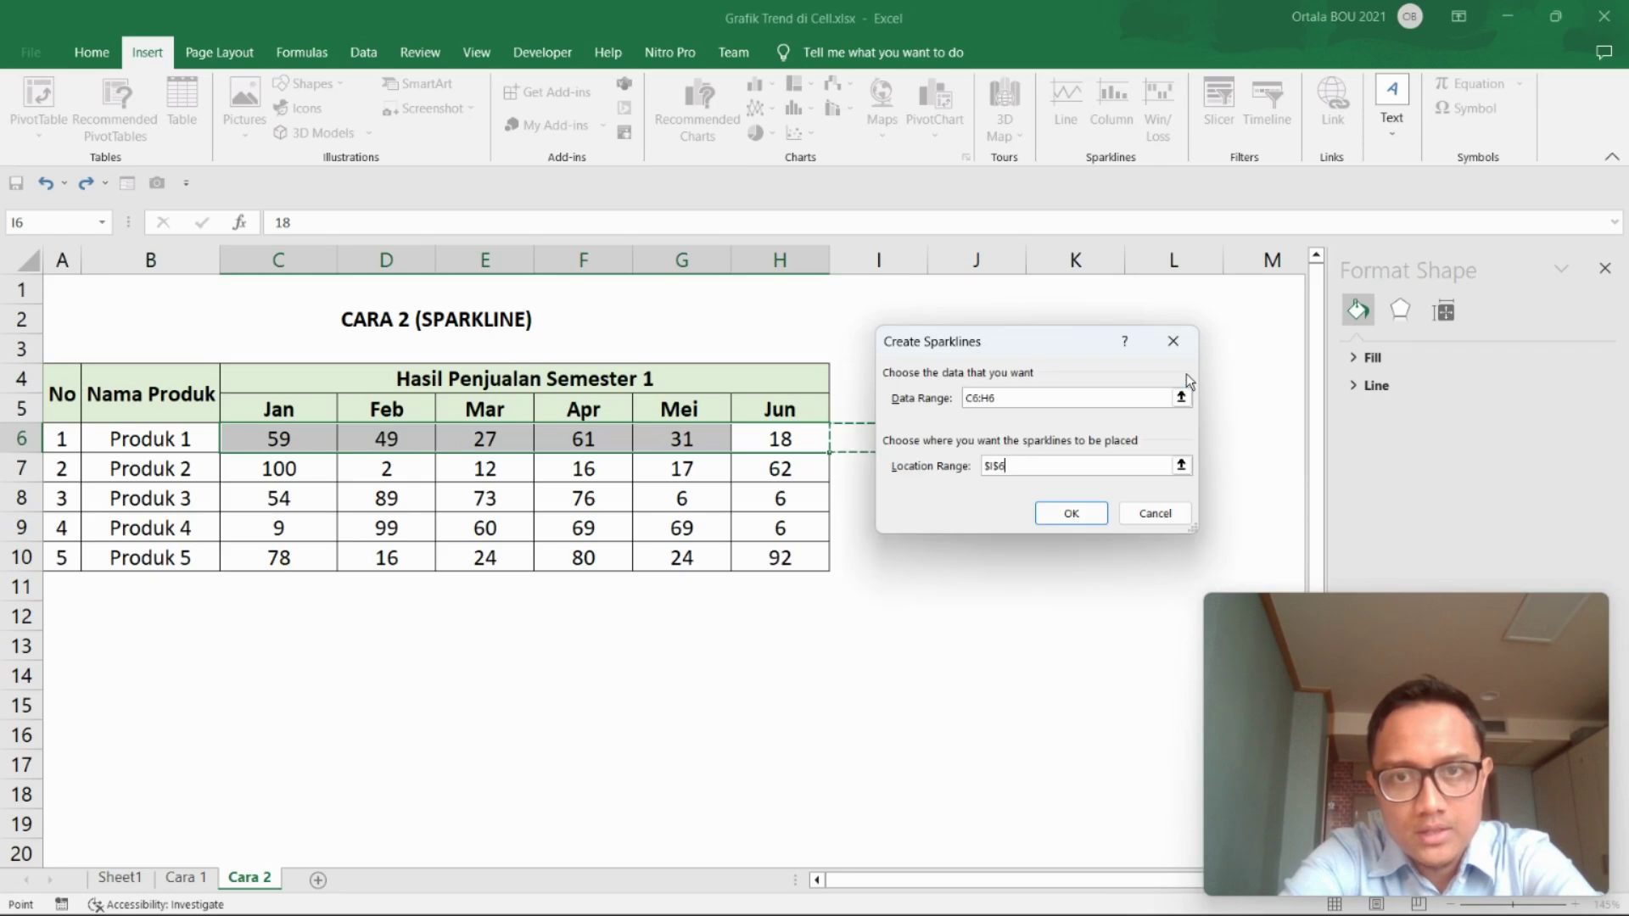
left_click_drag(1031, 341, 1096, 317)
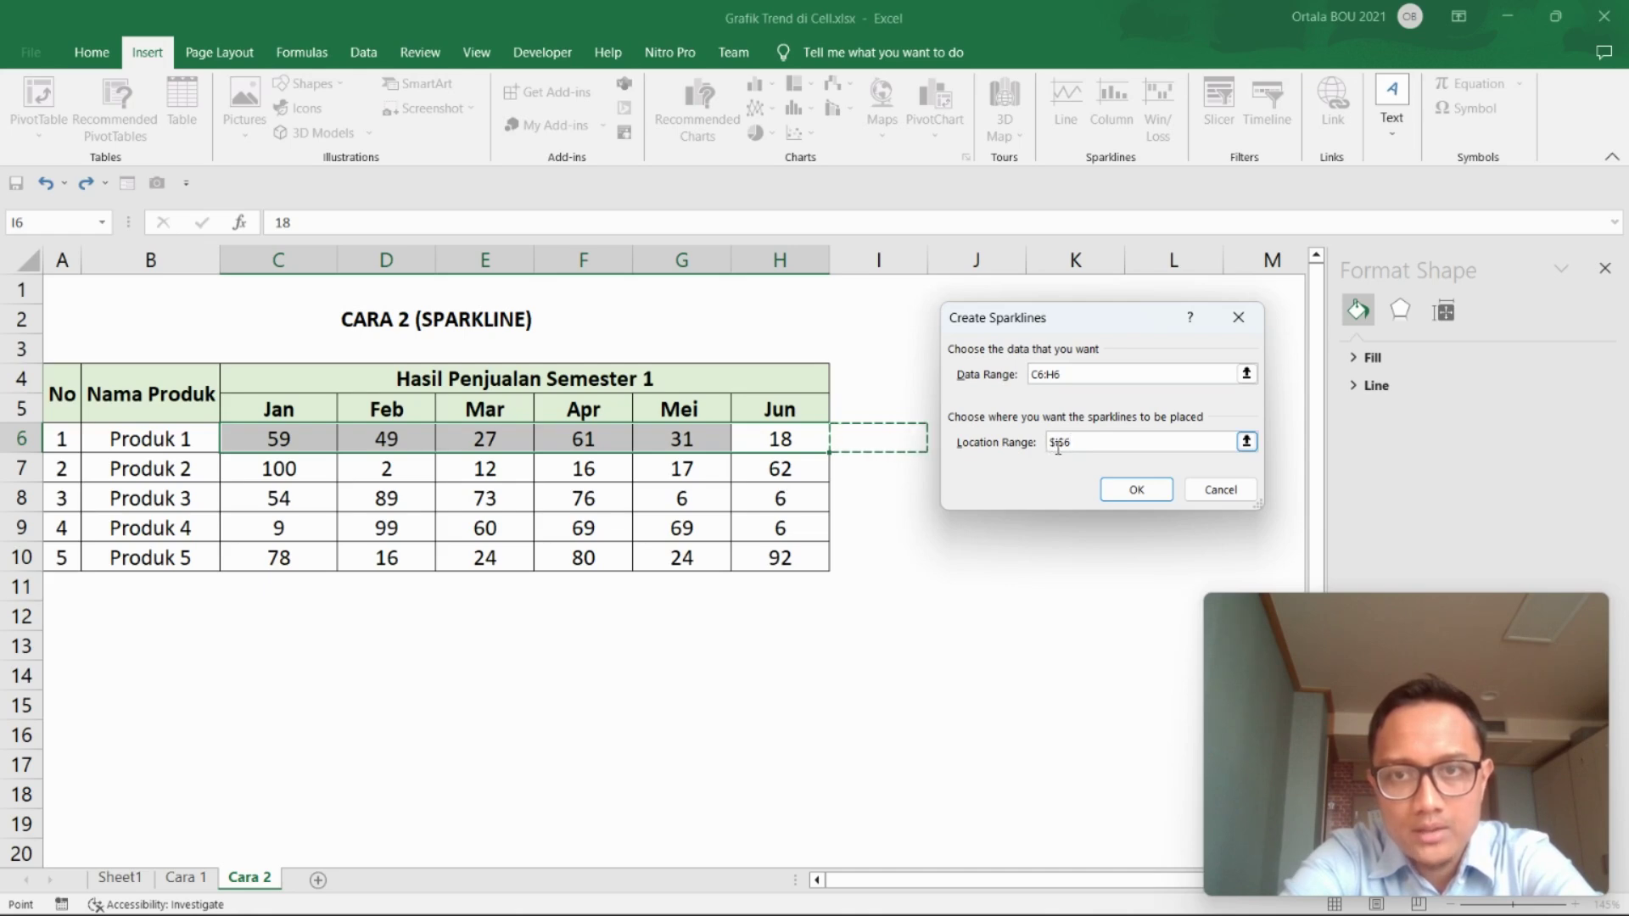
key("BackSpace")
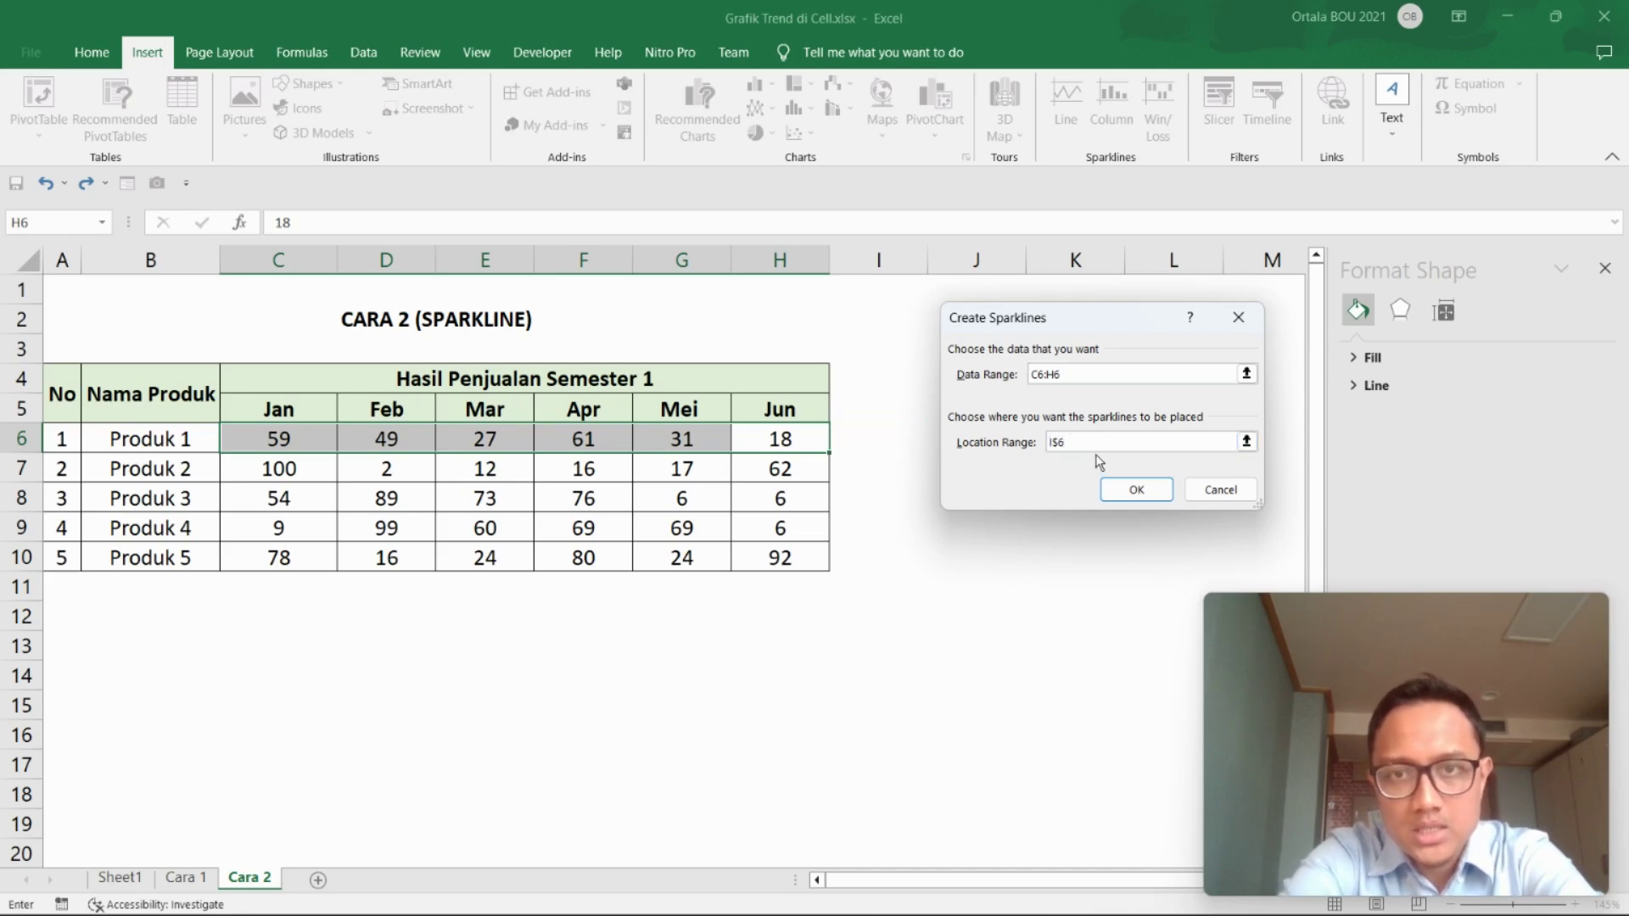
key("BackSpace")
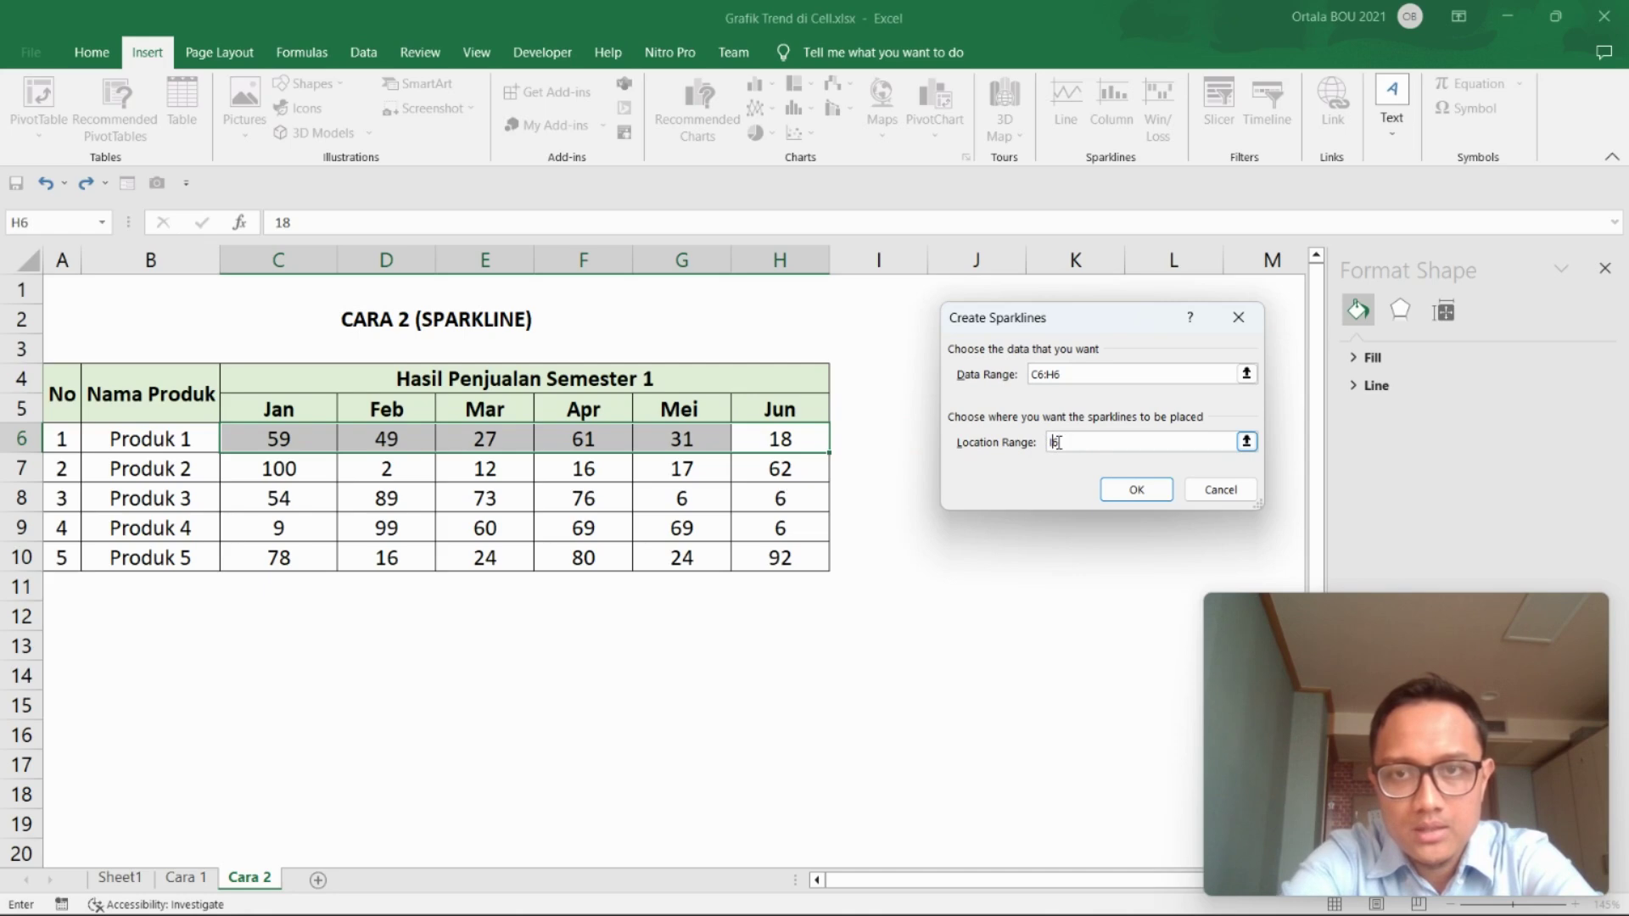
Create the sparkline in I6 and select that cell.
left_click(1137, 490)
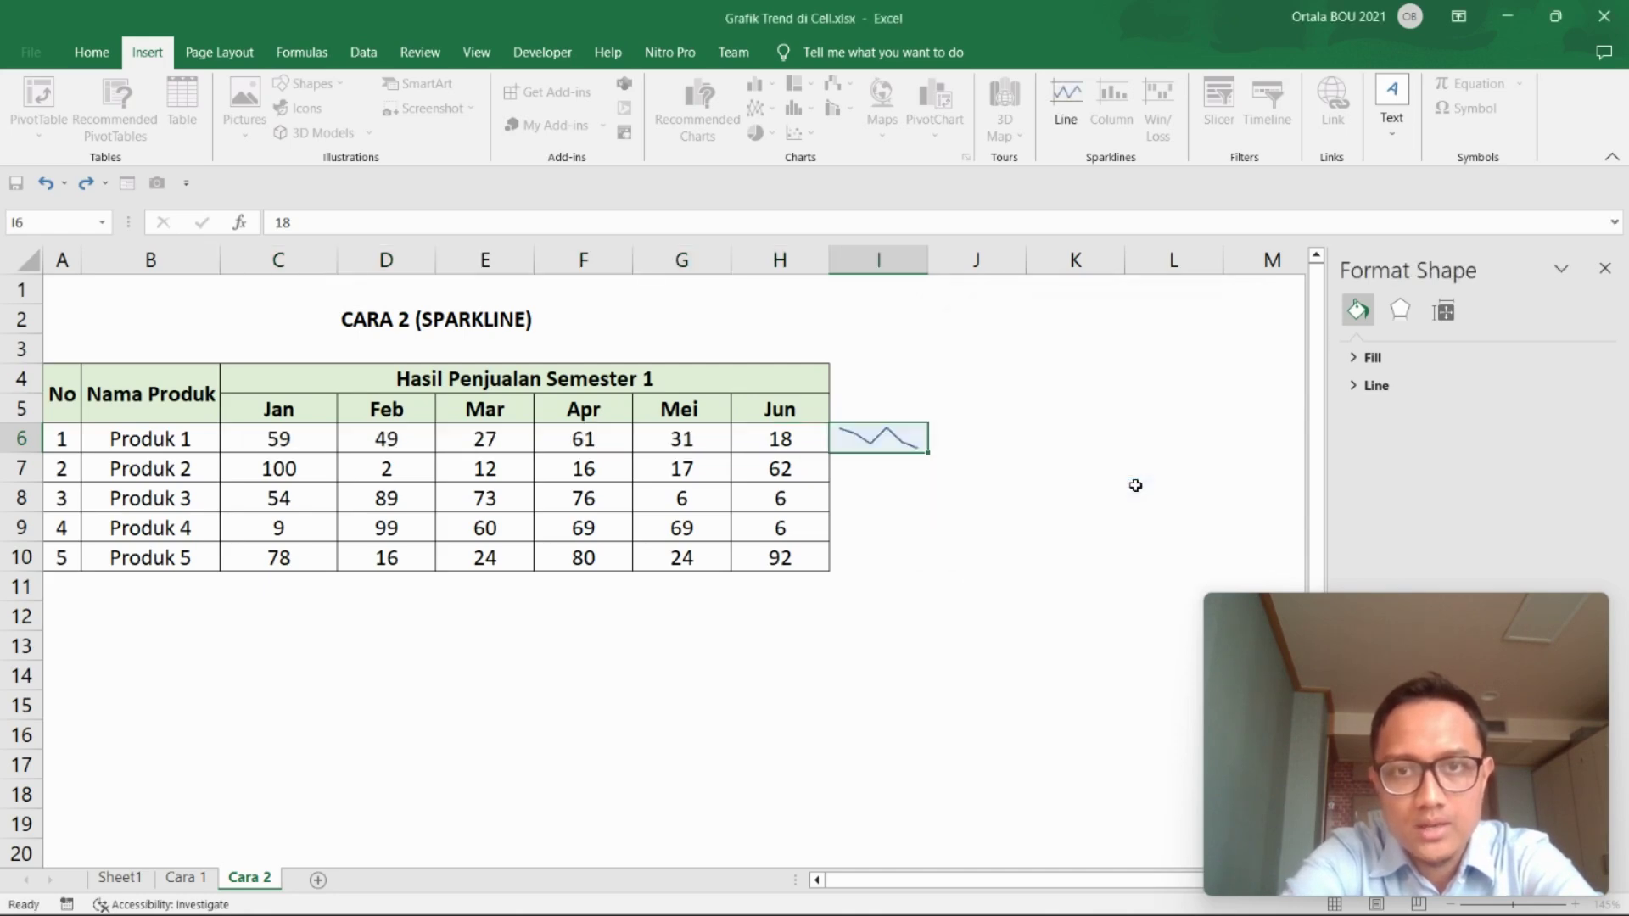
left_click(1075, 561)
left_click(871, 434)
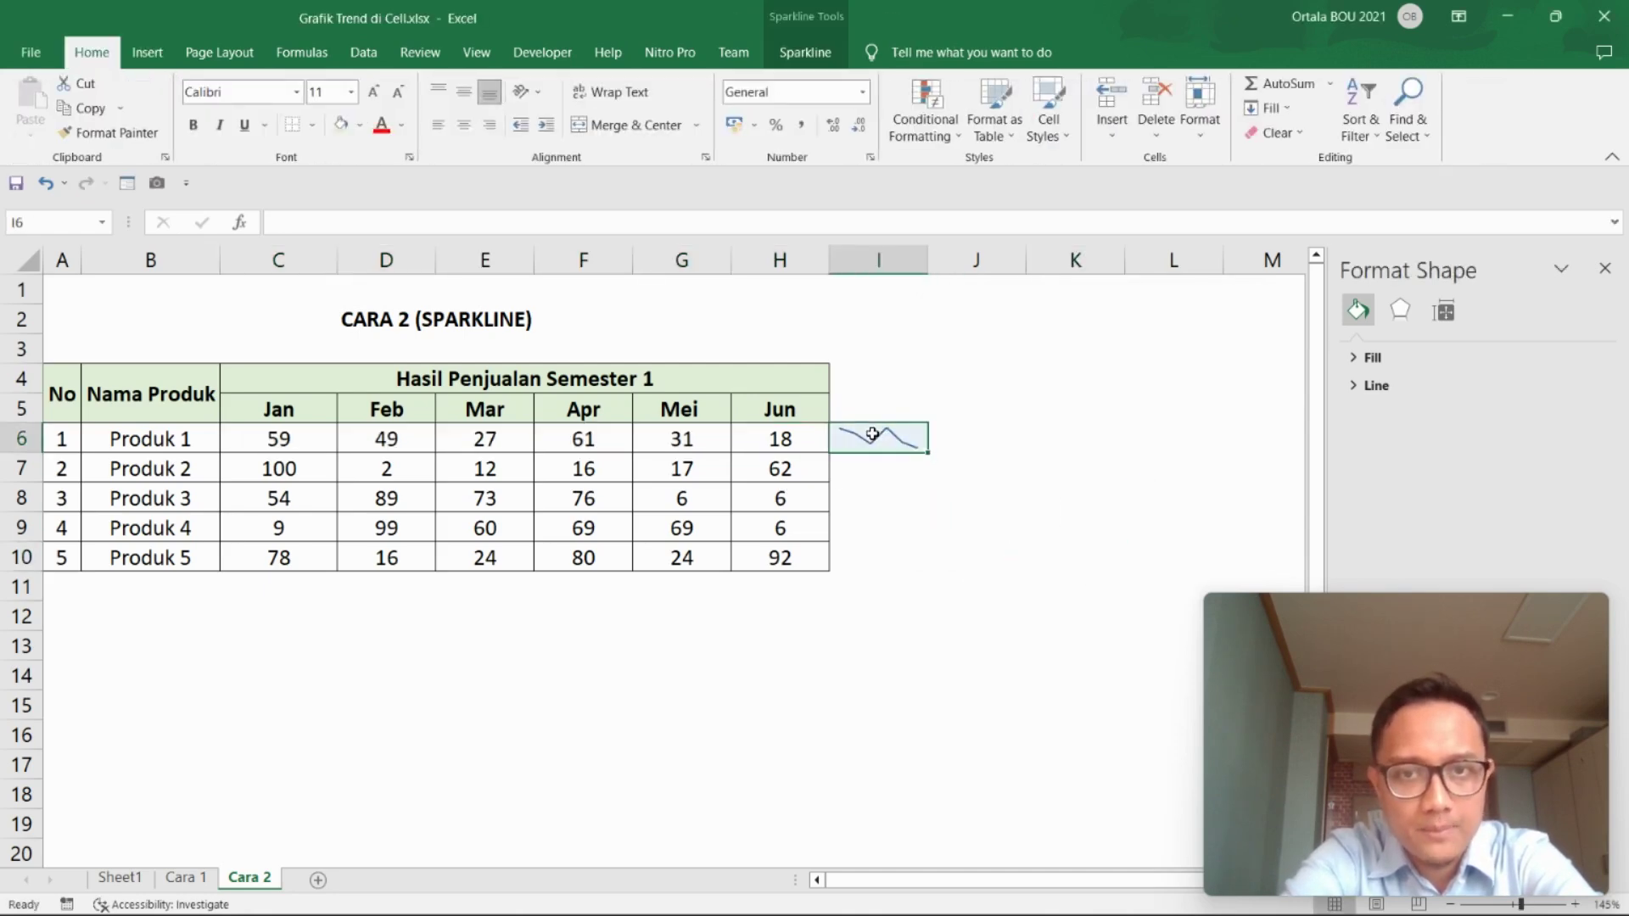
left_click(1048, 462)
left_click(895, 438)
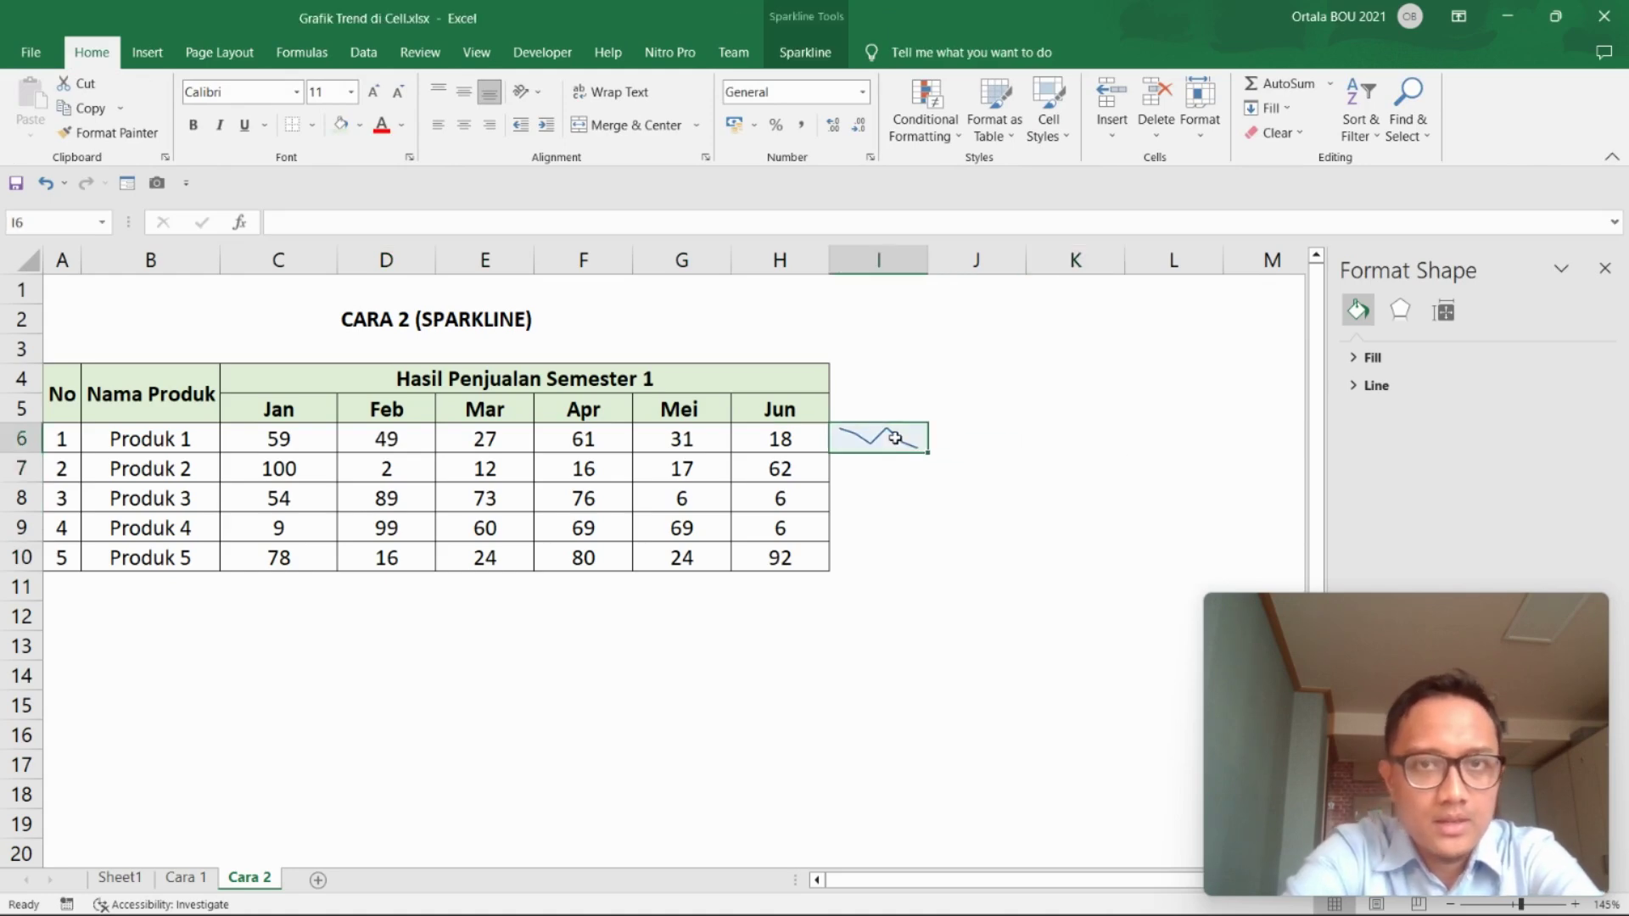
left_click(1045, 520)
left_click(891, 437)
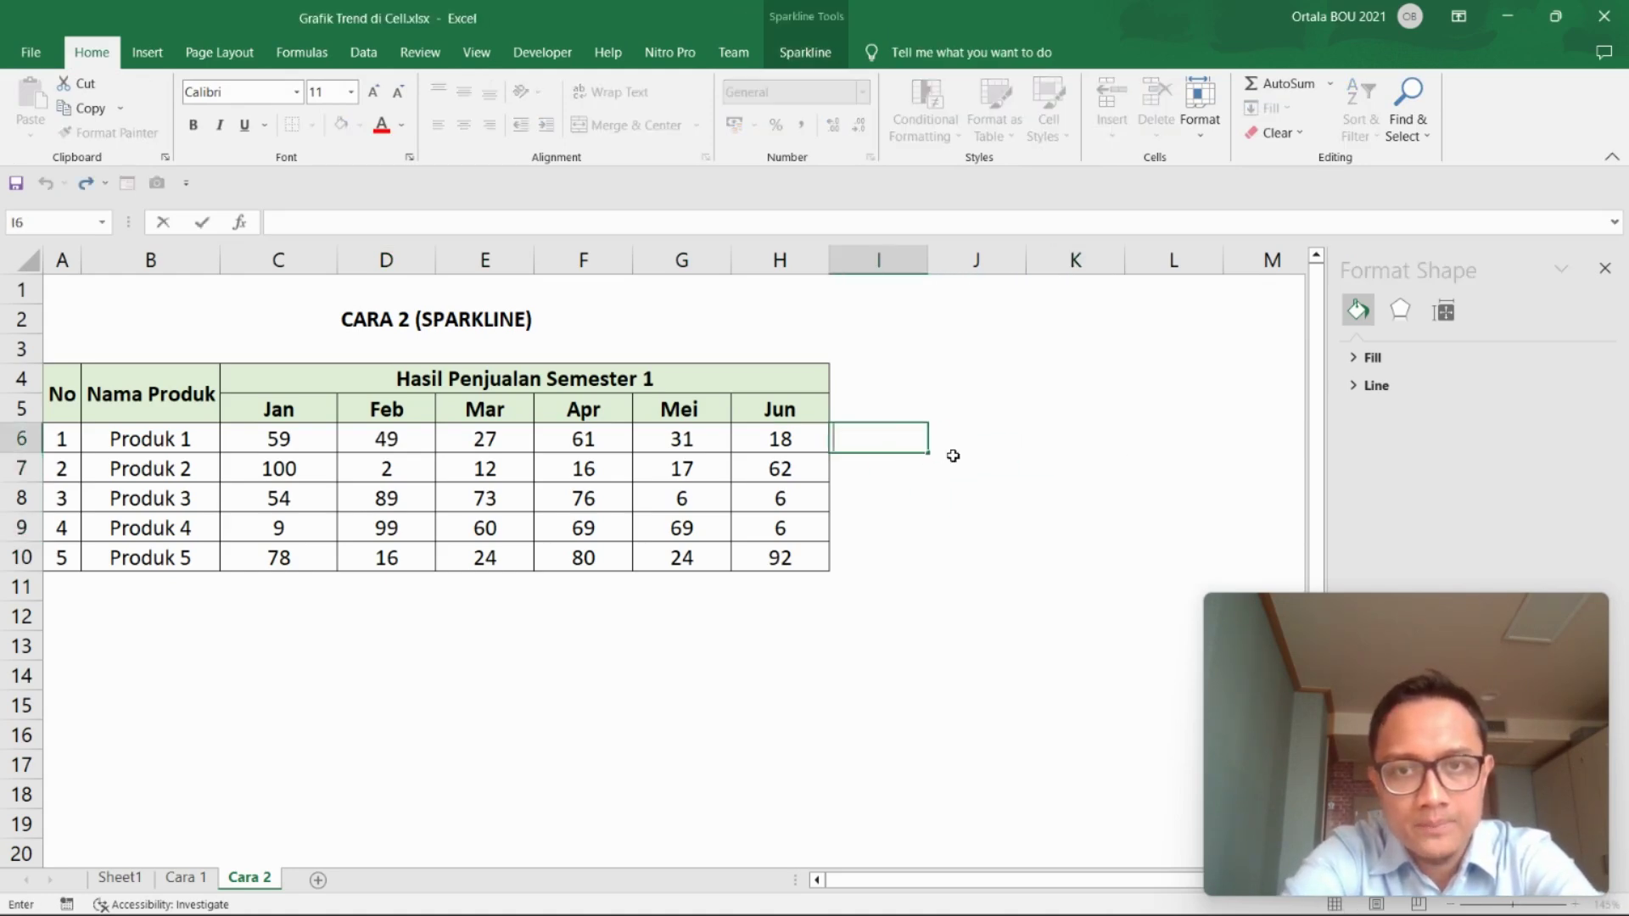
left_click(1048, 464)
left_click(866, 440)
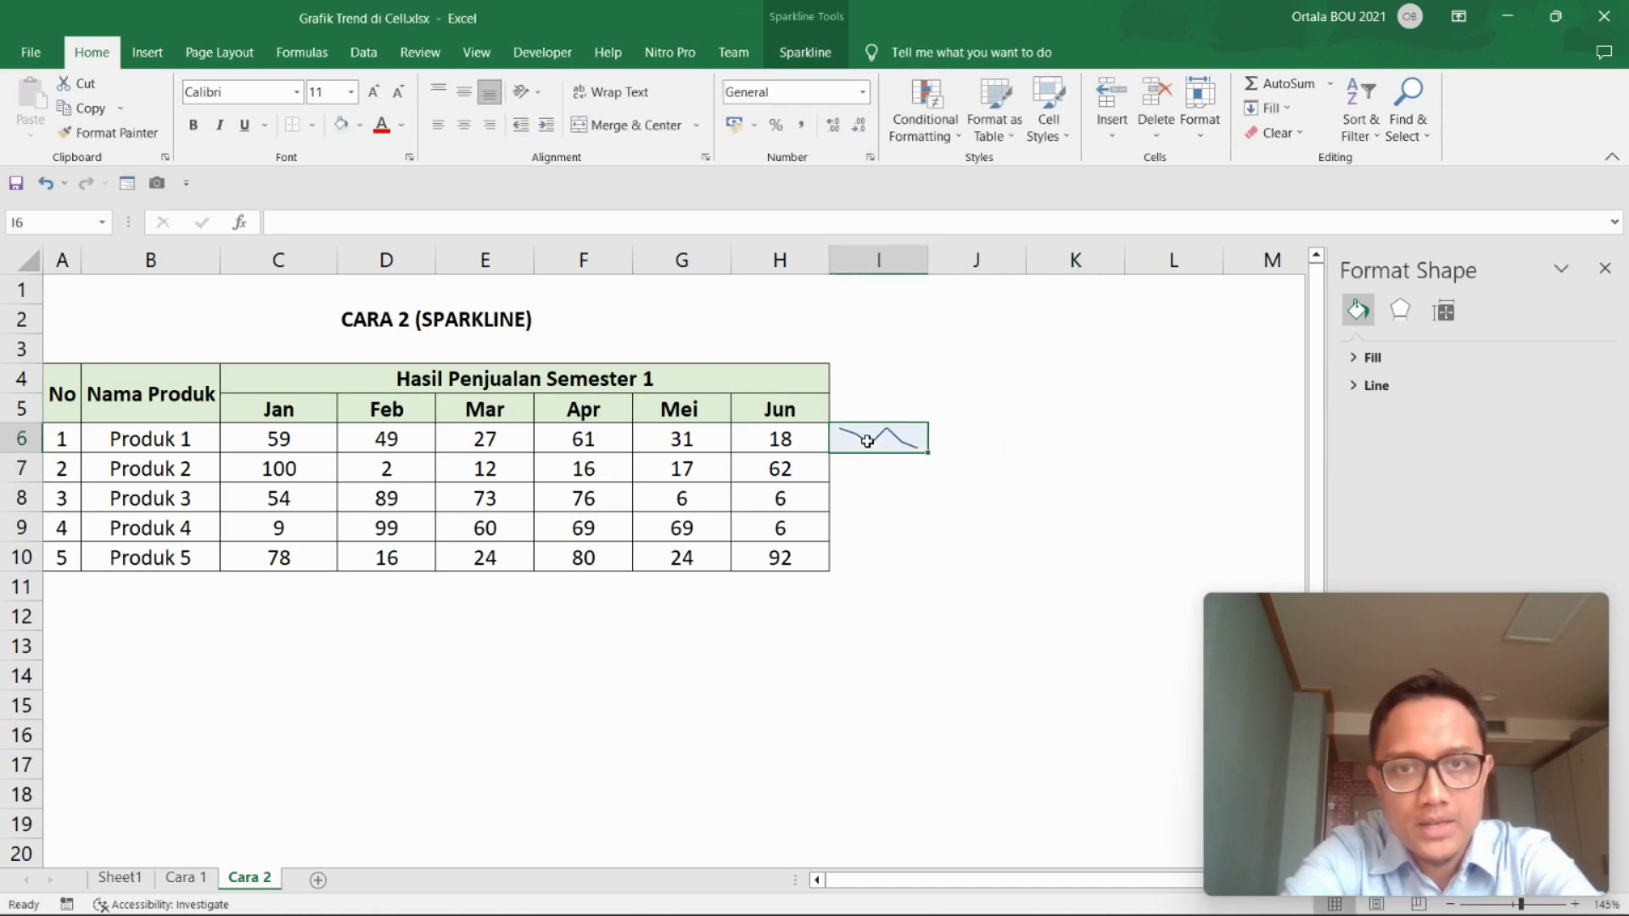
Give the sparkline a 3 pt line weight and a blue colour.
left_click(808, 54)
left_click(949, 84)
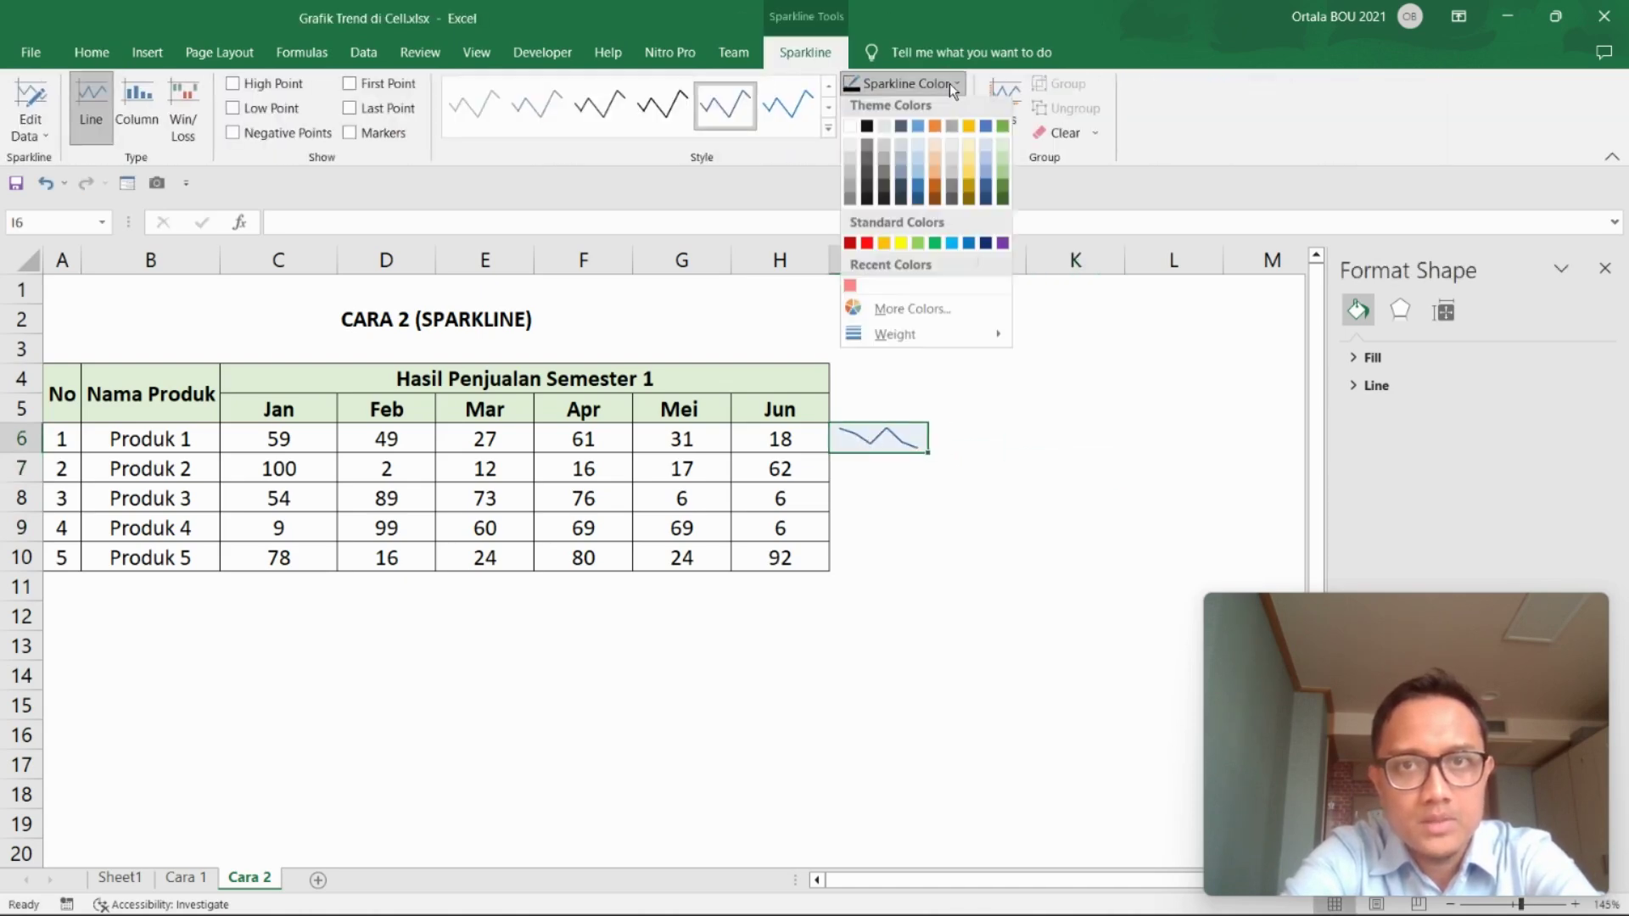
mouse_move(894, 339)
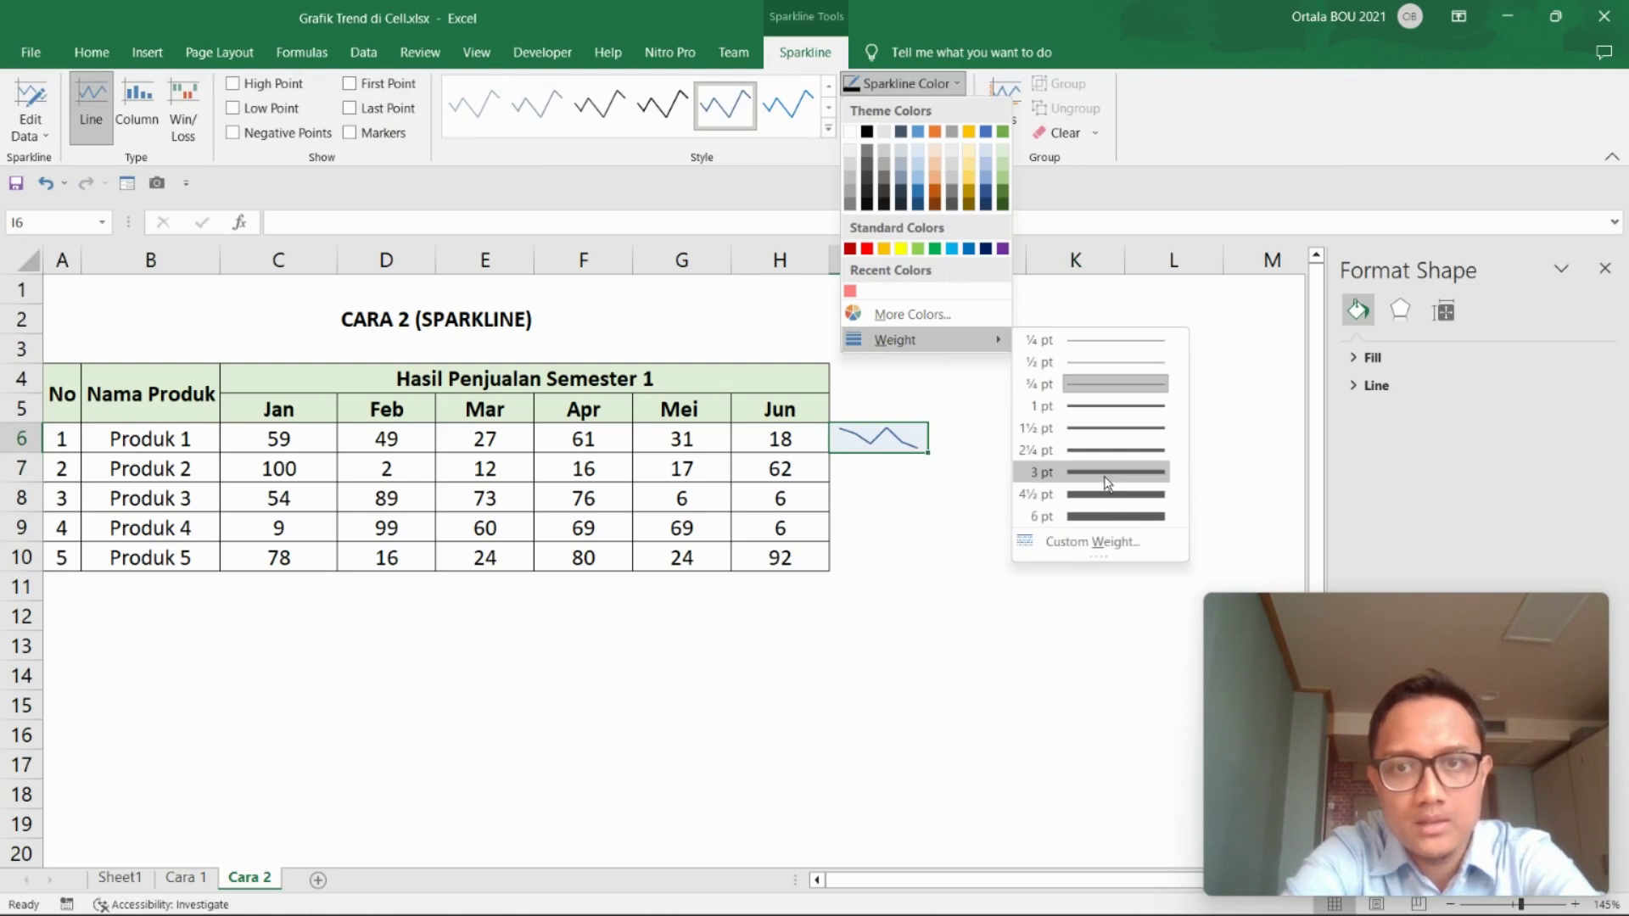
left_click(1104, 473)
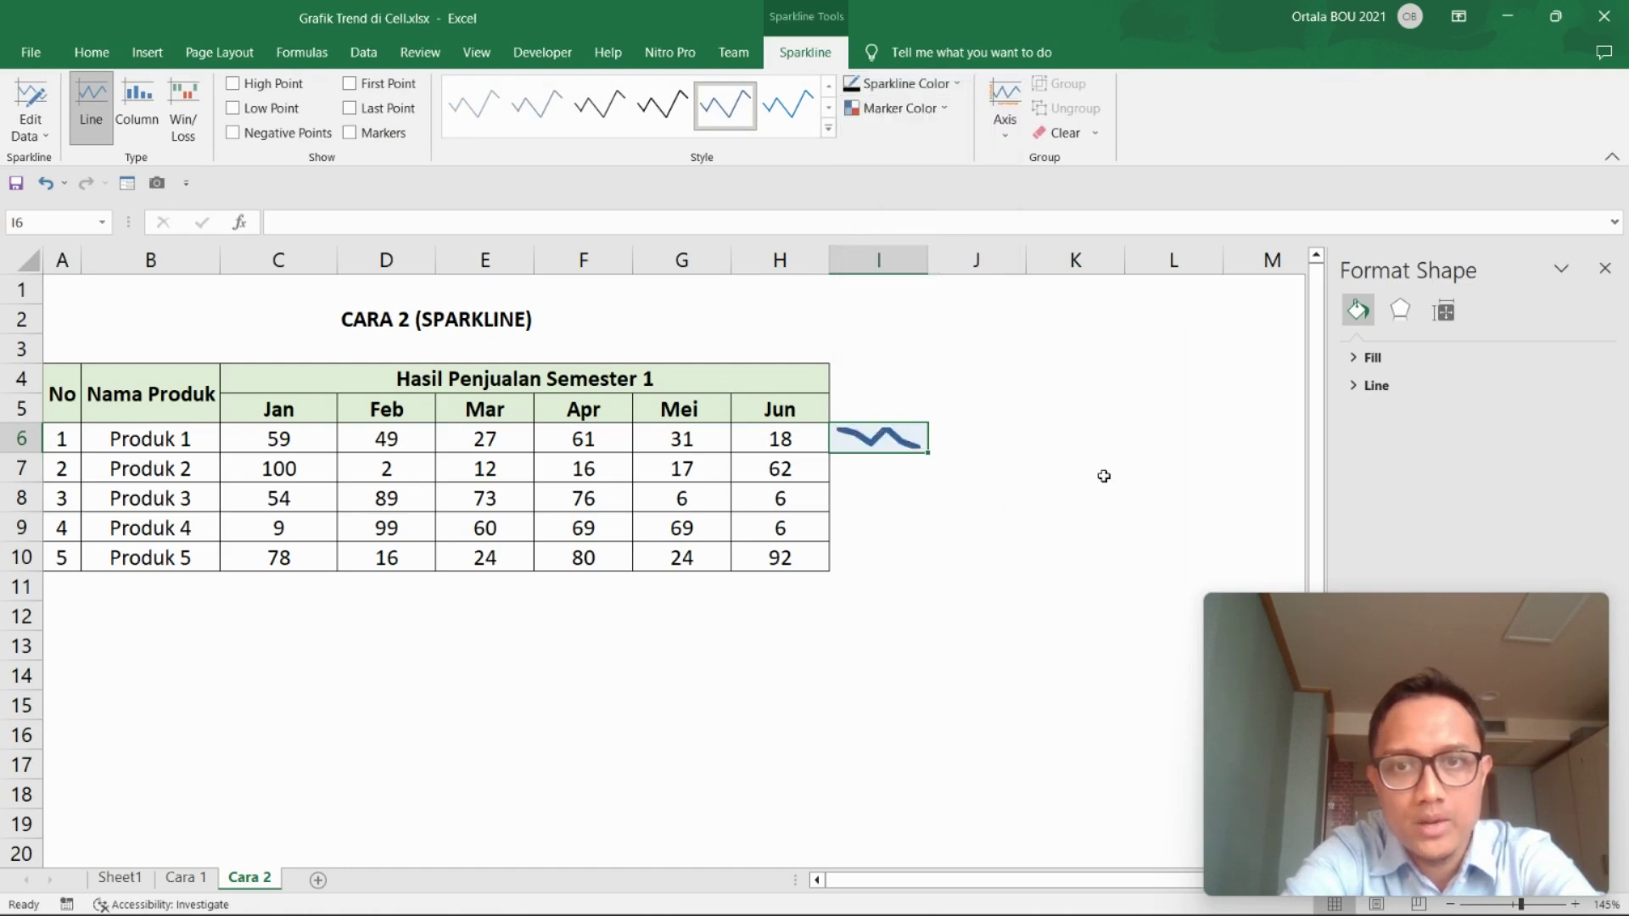
left_click(937, 86)
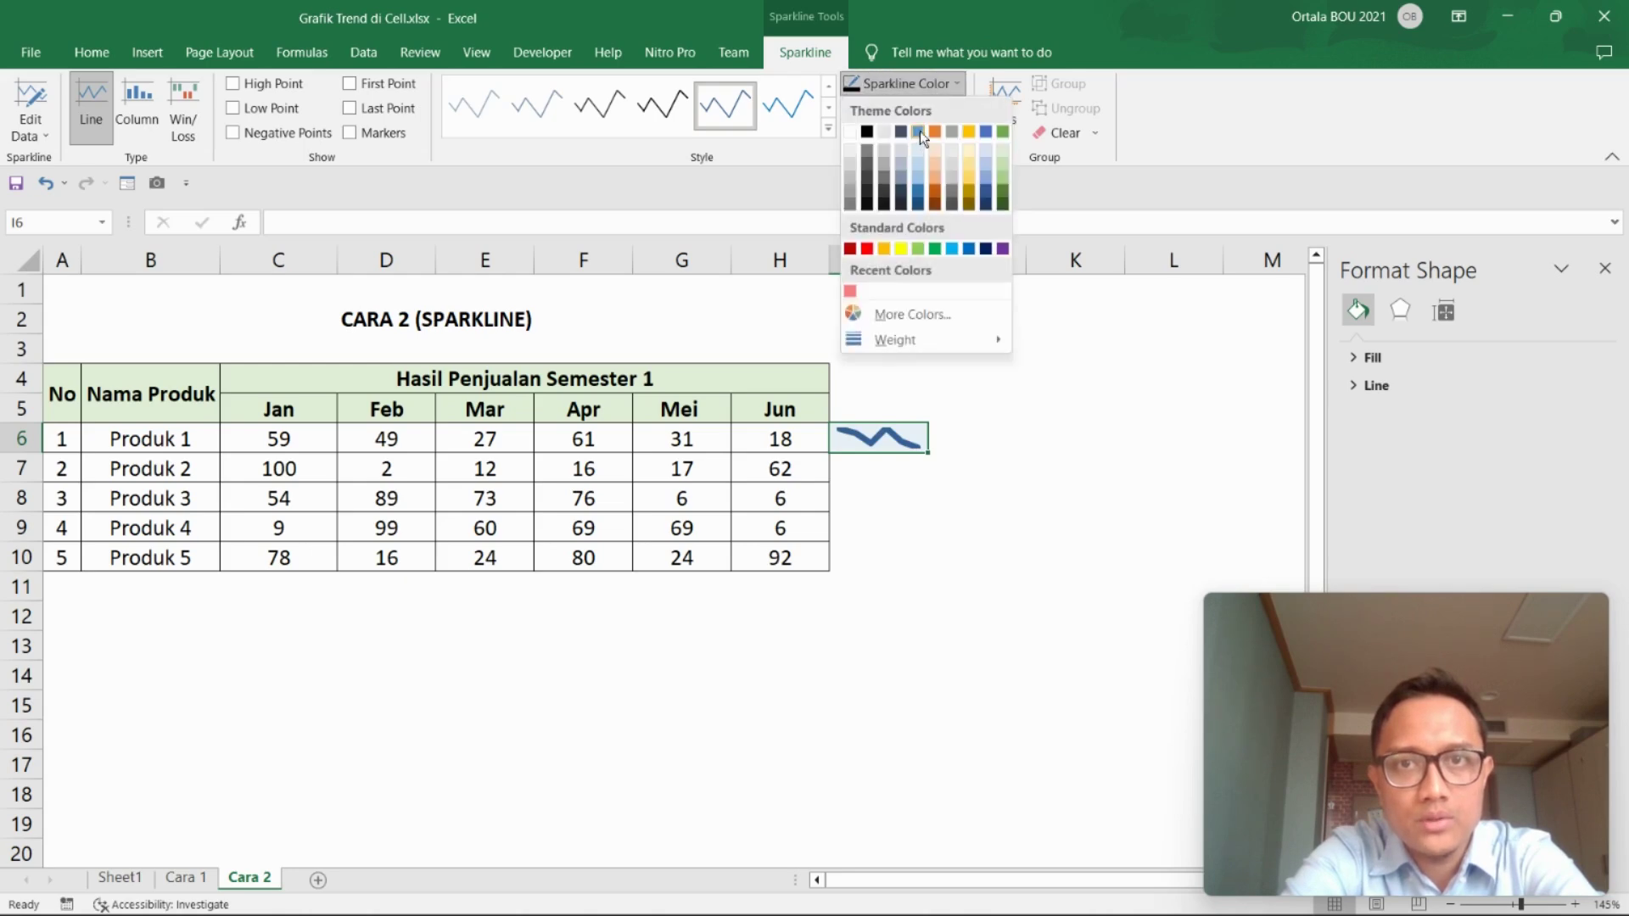
left_click(967, 249)
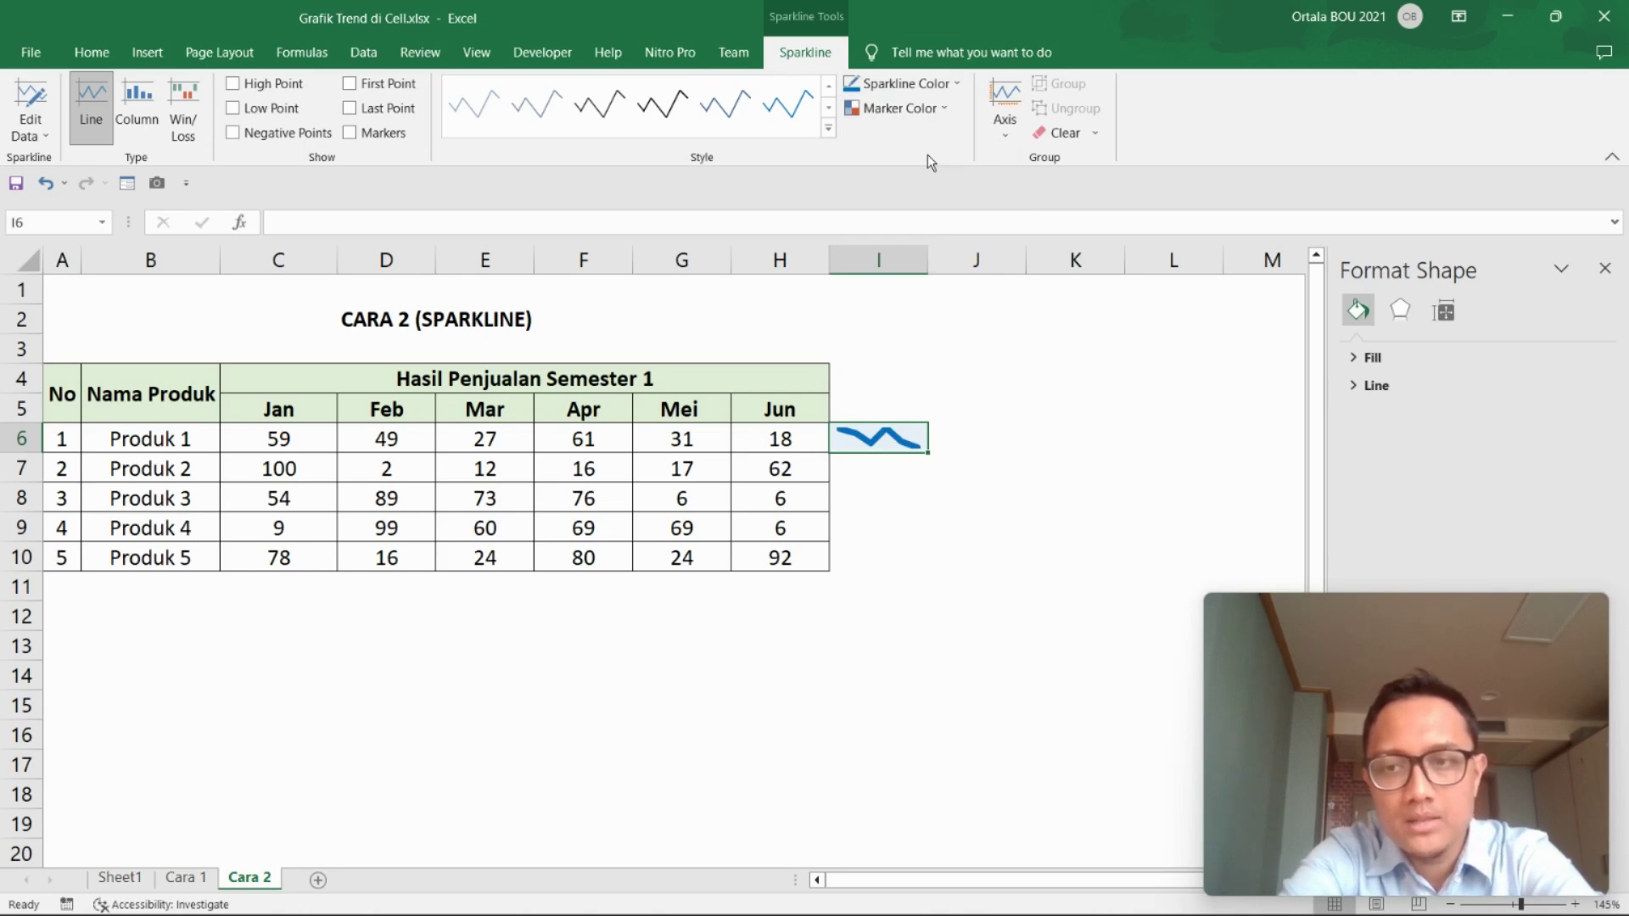
left_click(975, 349)
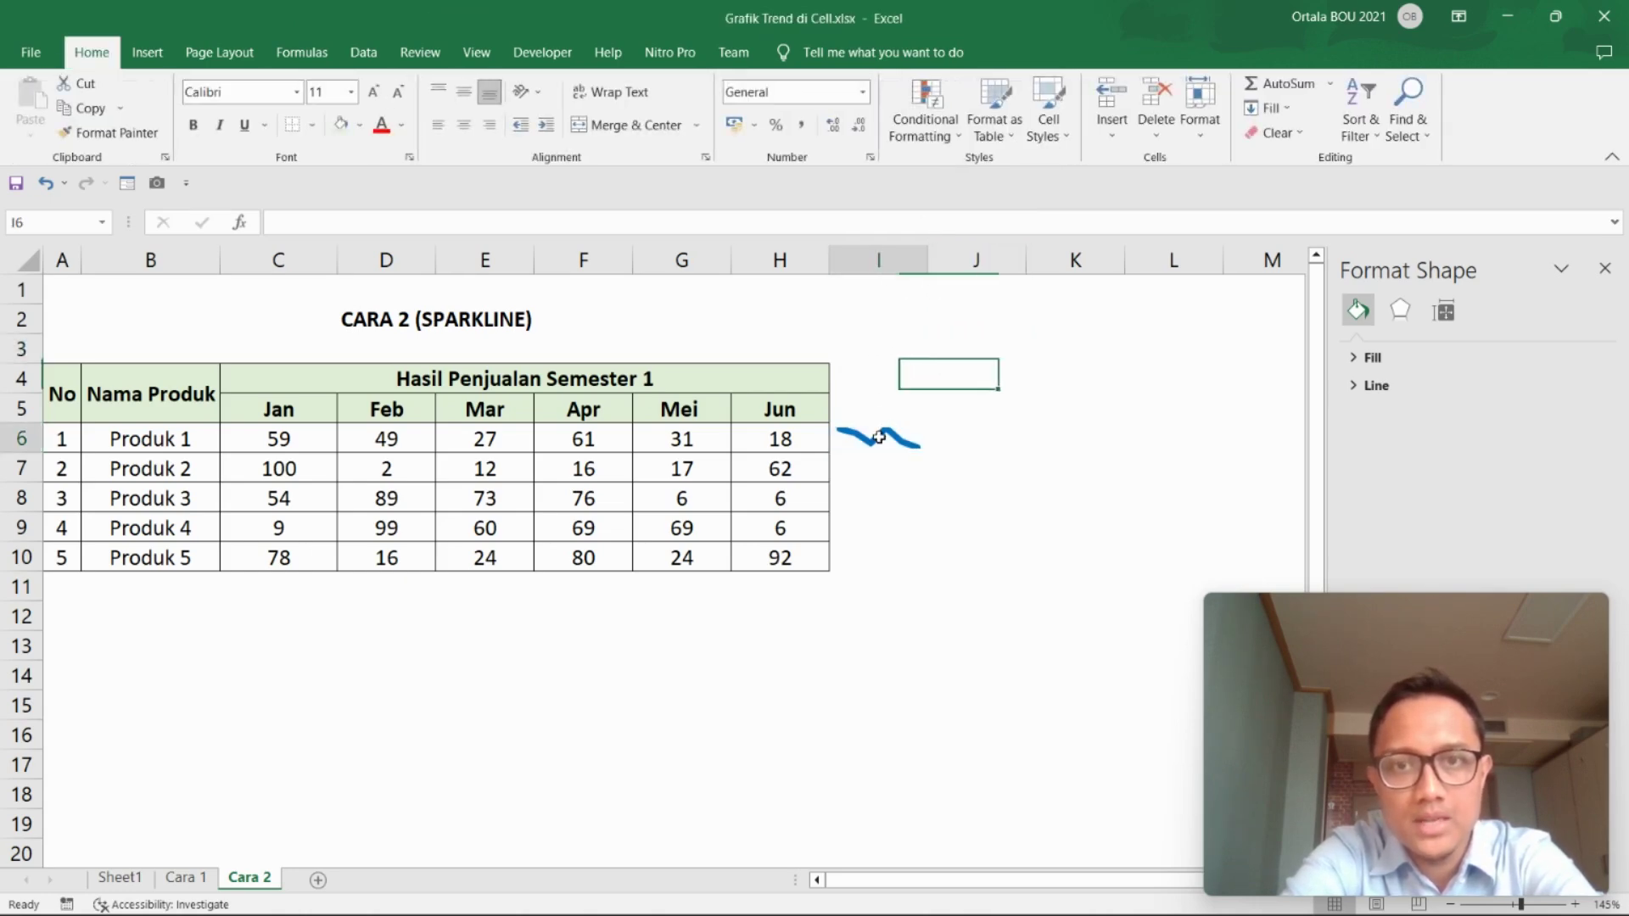
Widen column I to fit the Produk 1 sparkline.
left_click(878, 437)
left_click_drag(917, 272, 984, 272)
left_click(1051, 467)
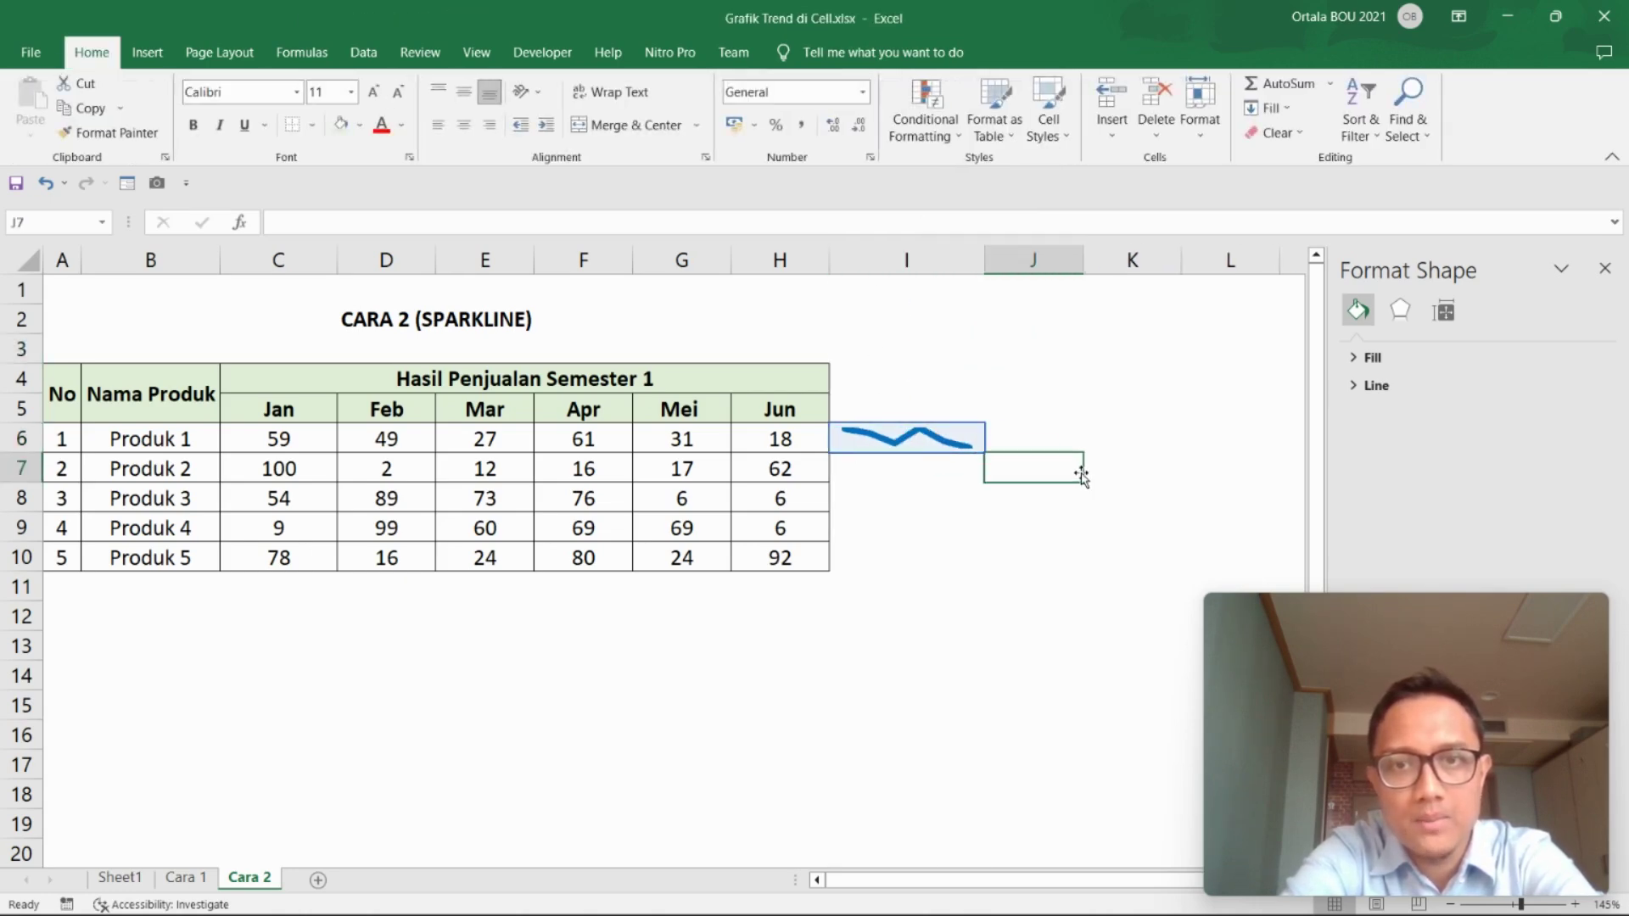
left_click(909, 445)
left_click_drag(978, 626, 933, 593)
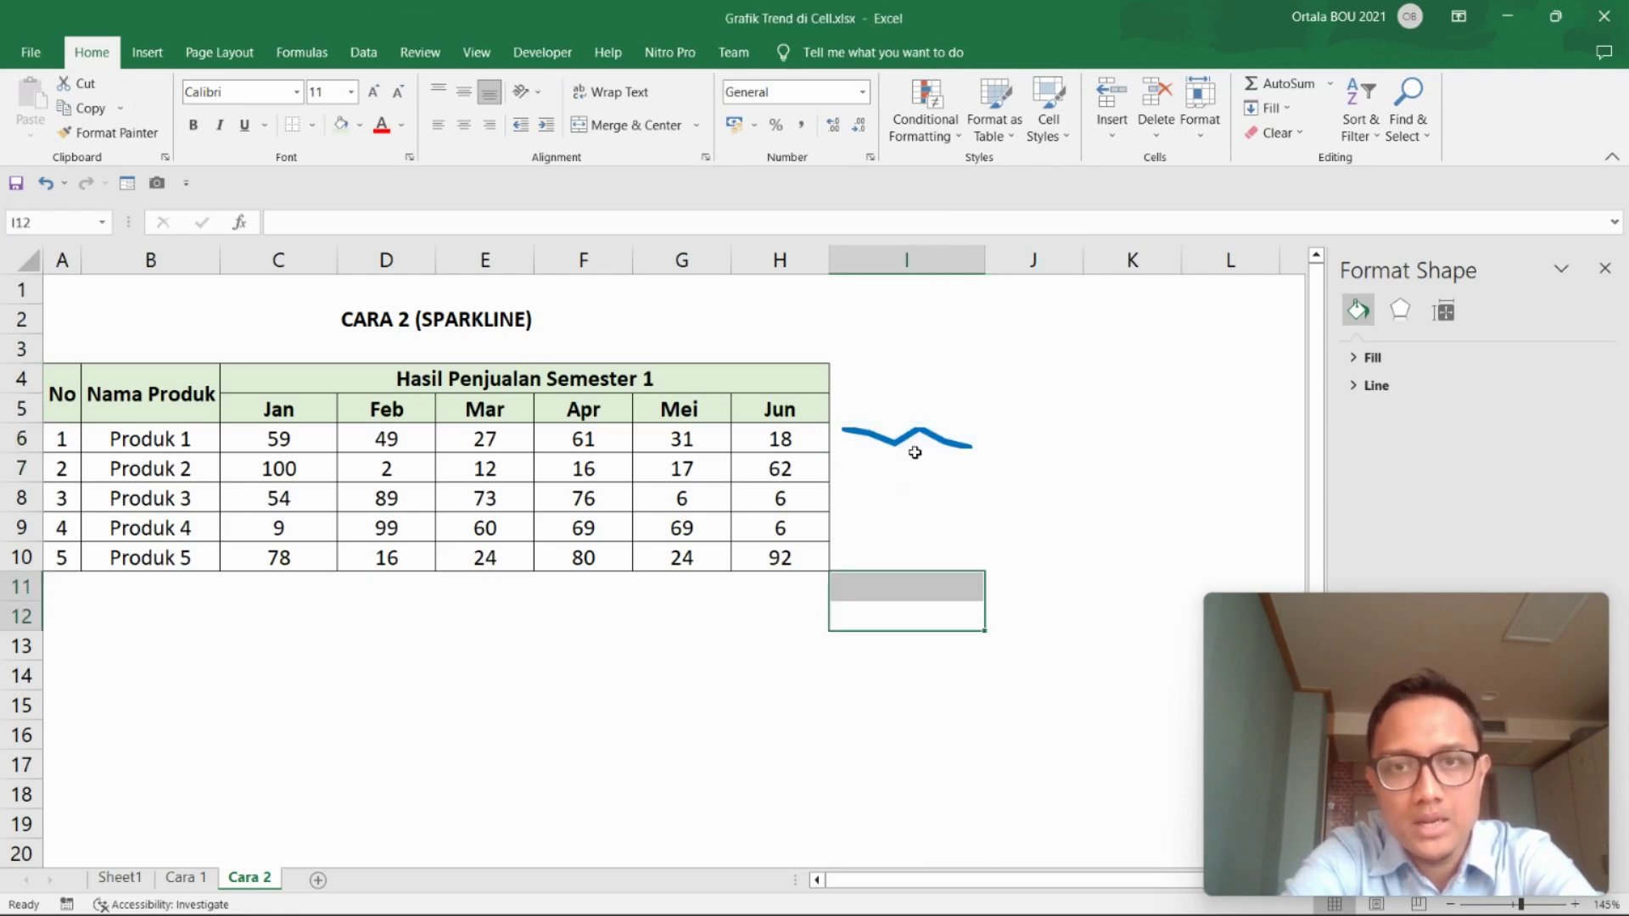
left_click(914, 436)
Colour the sparkline's high point marker green.
left_click(805, 52)
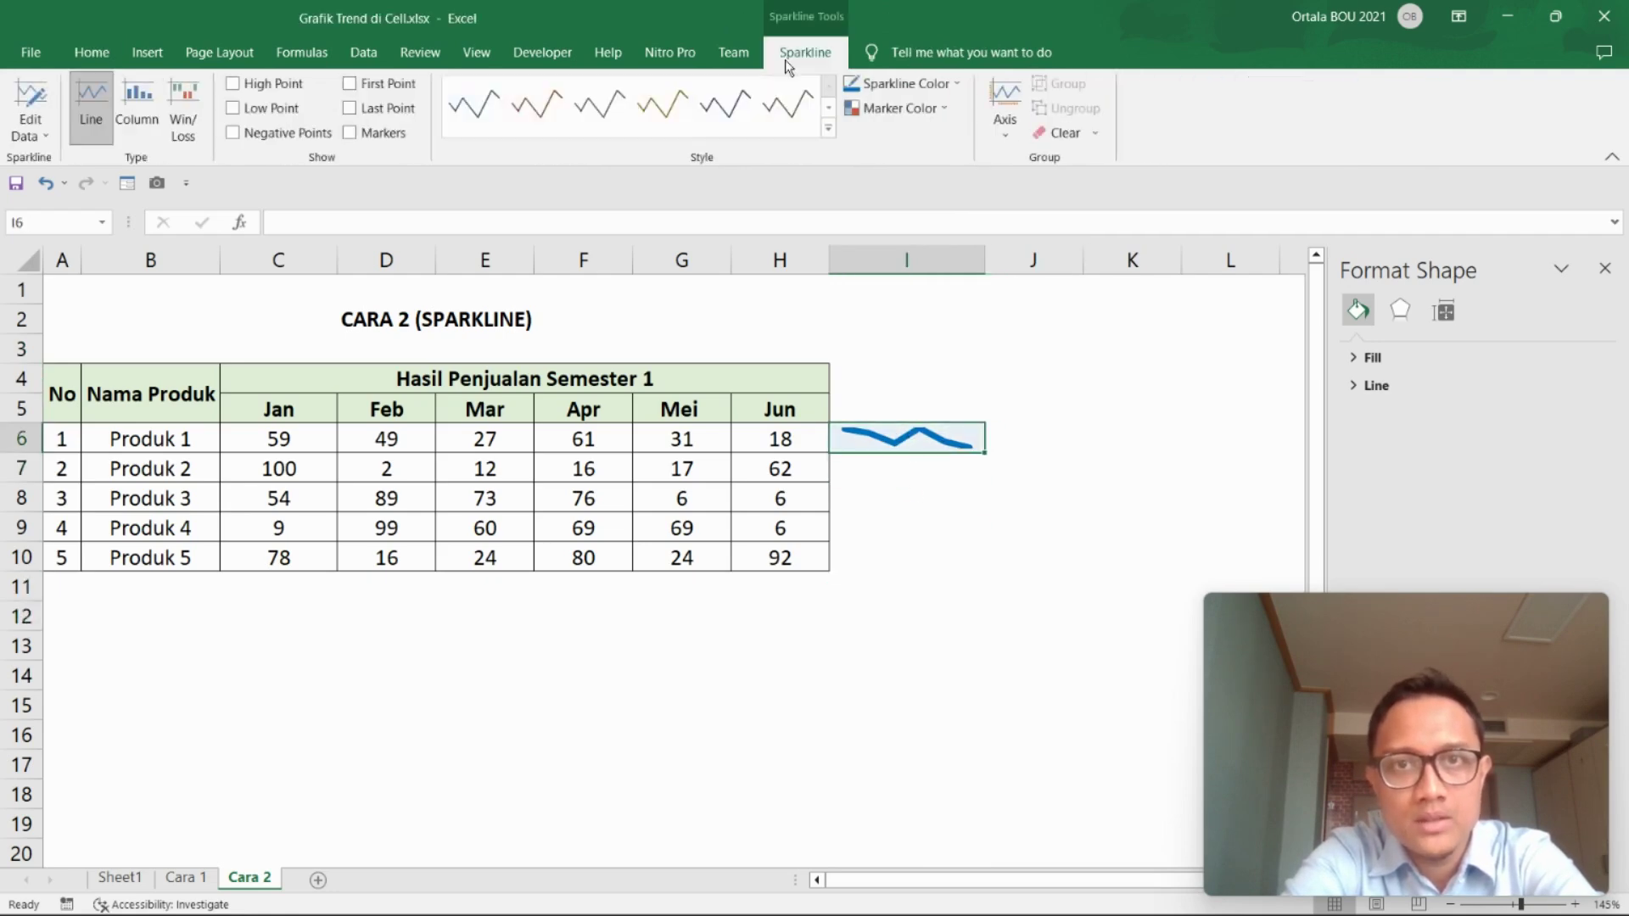
left_click(948, 109)
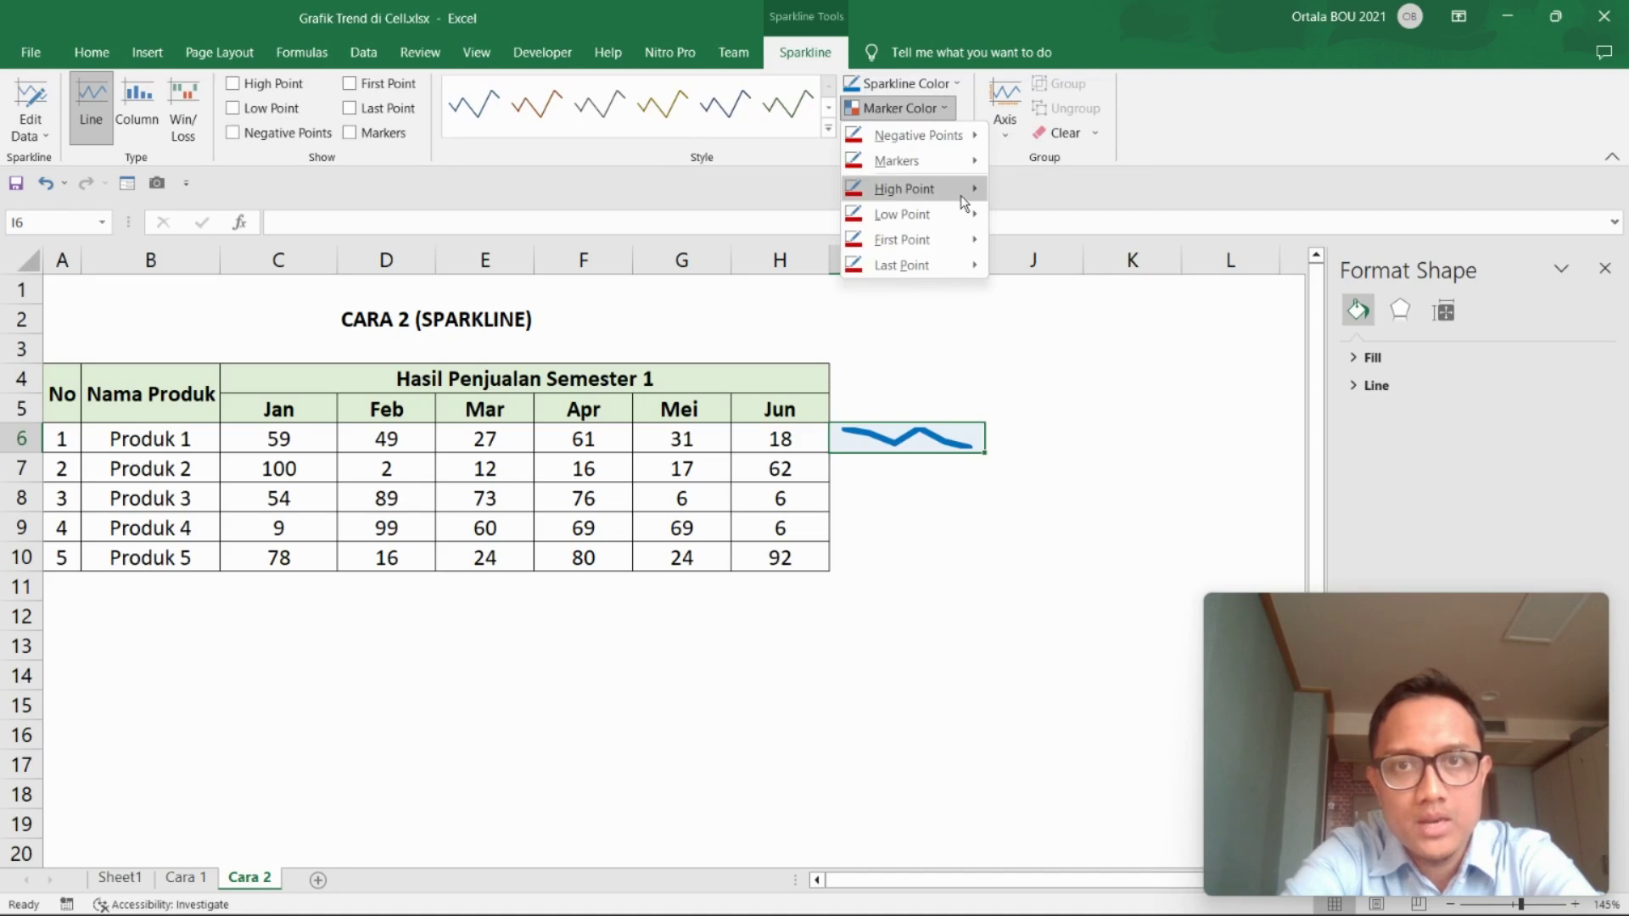
mouse_move(904, 189)
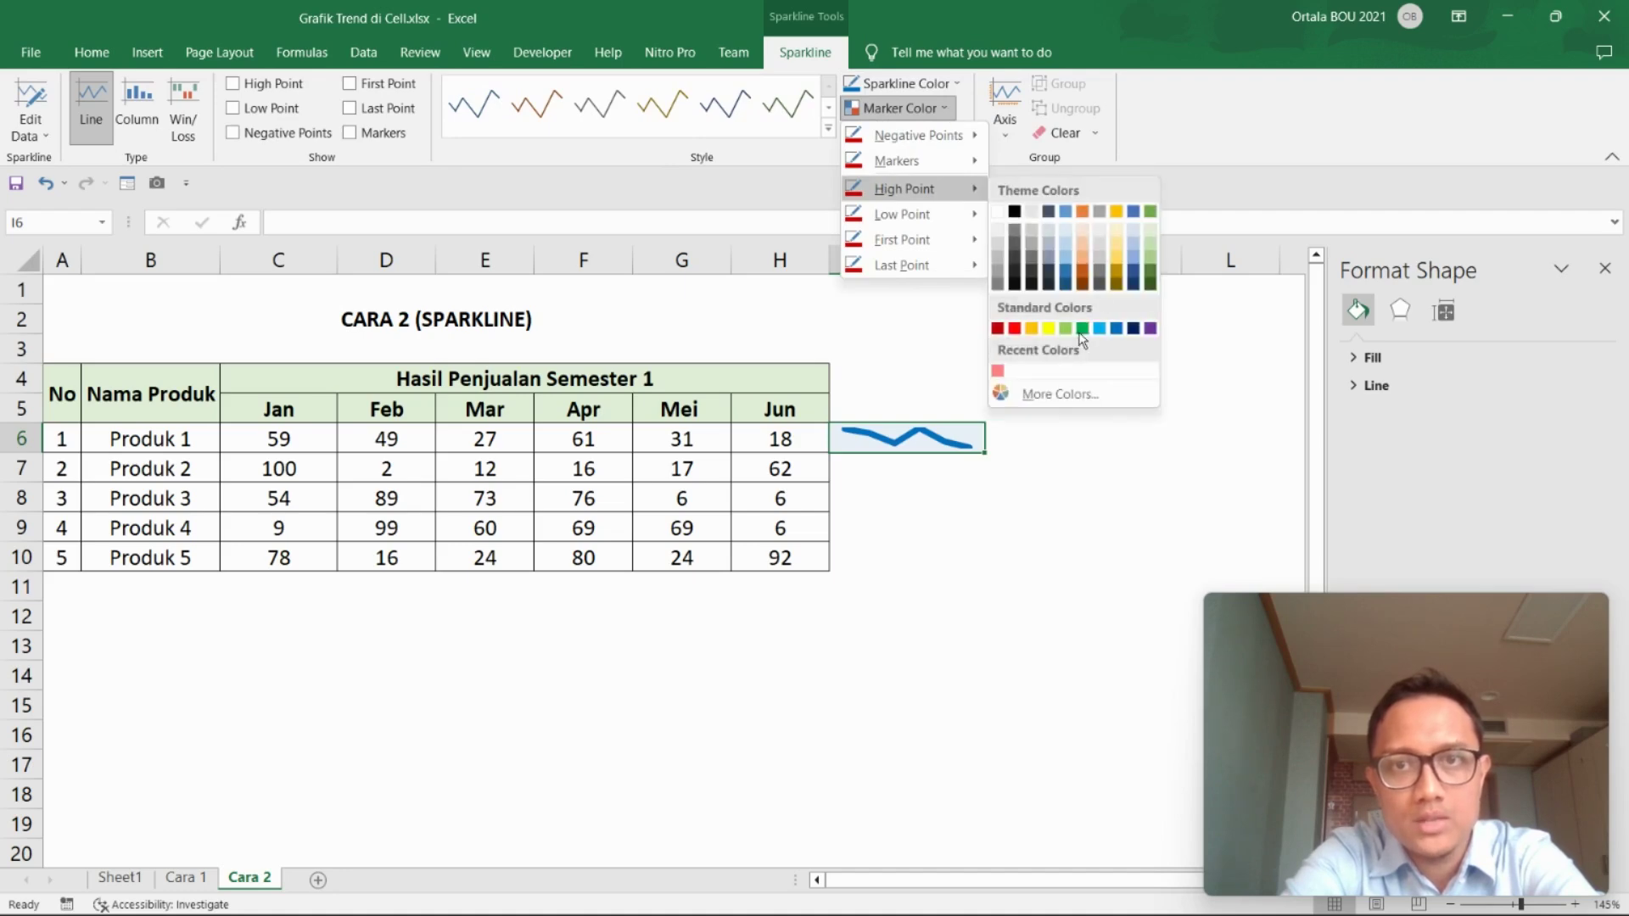
left_click(1080, 330)
left_click(1103, 451)
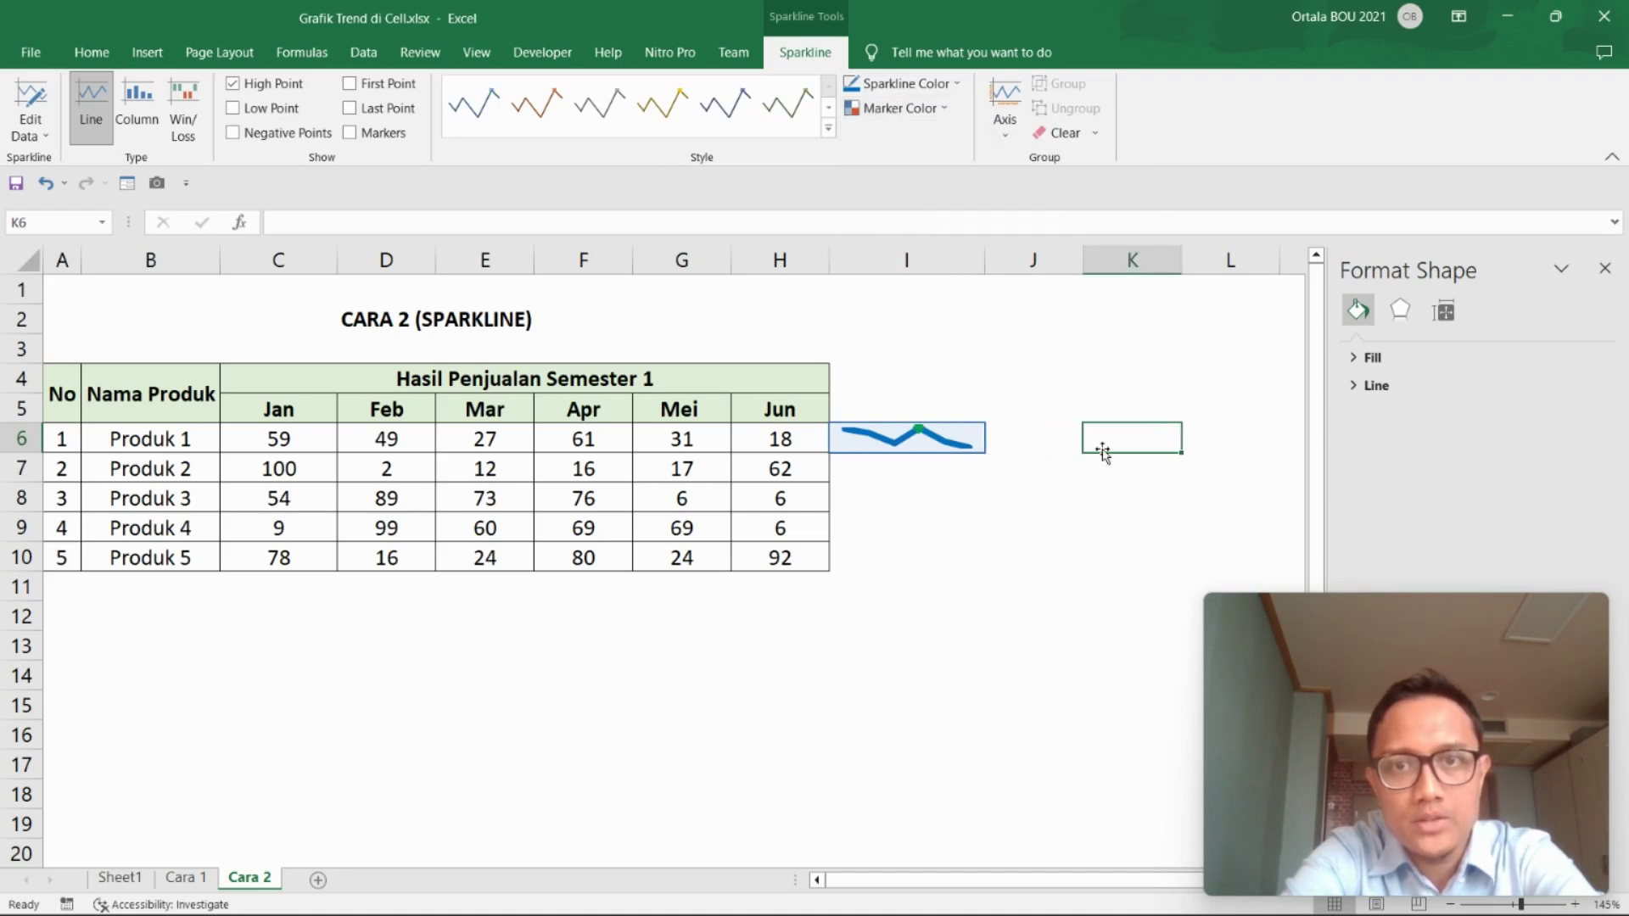
left_click(933, 438)
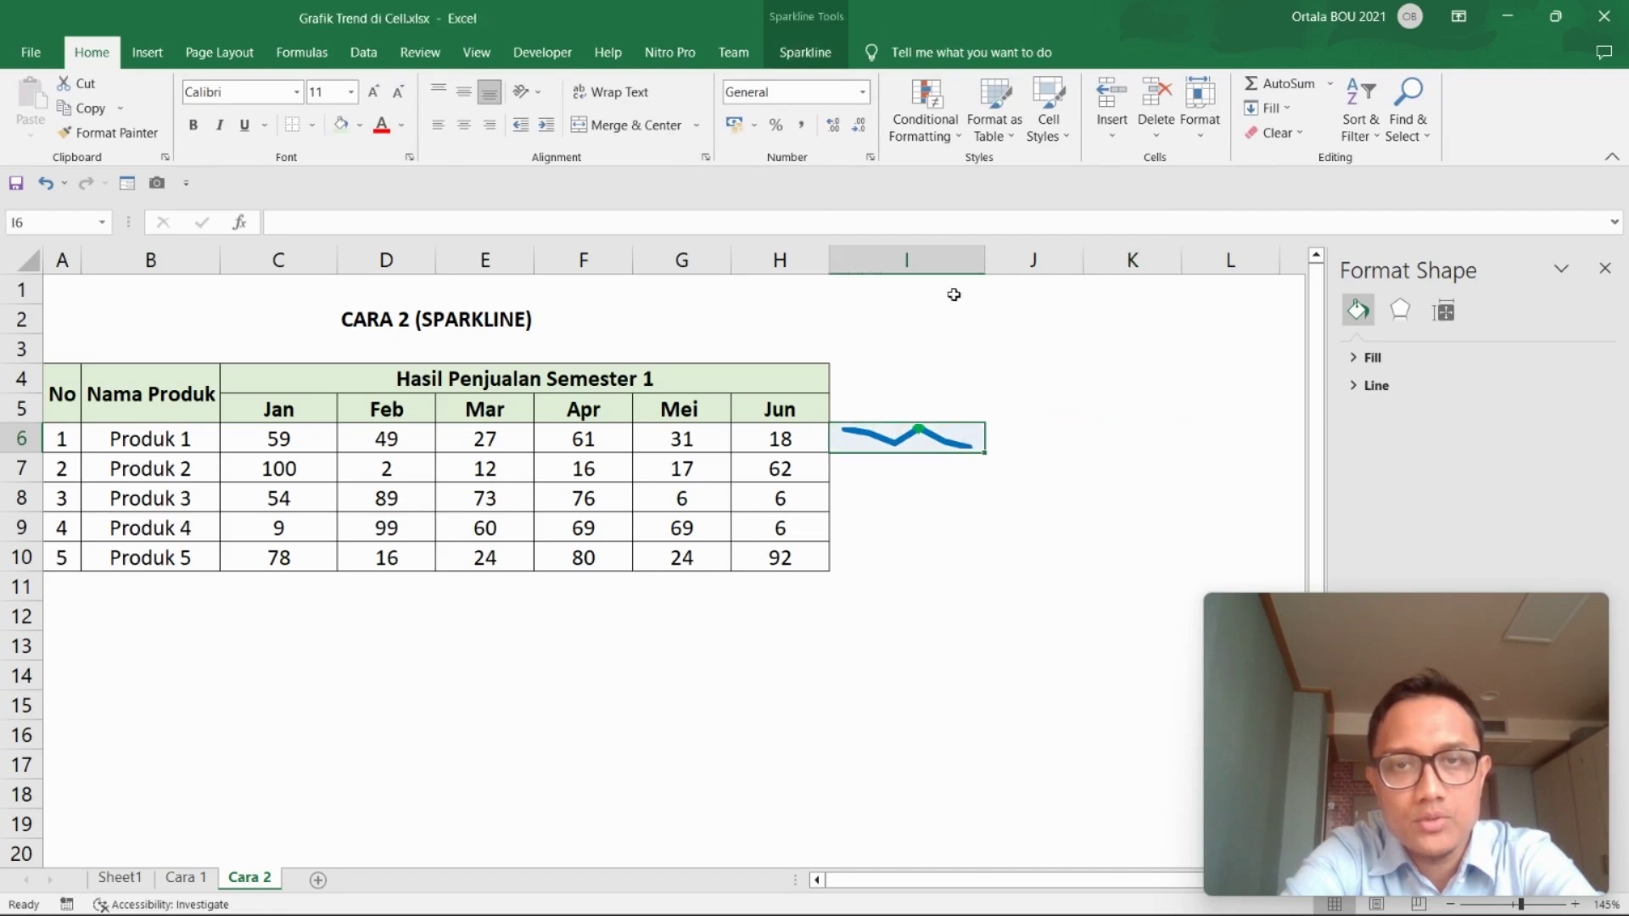
Colour the sparkline's low point marker red.
left_click(802, 53)
left_click(900, 108)
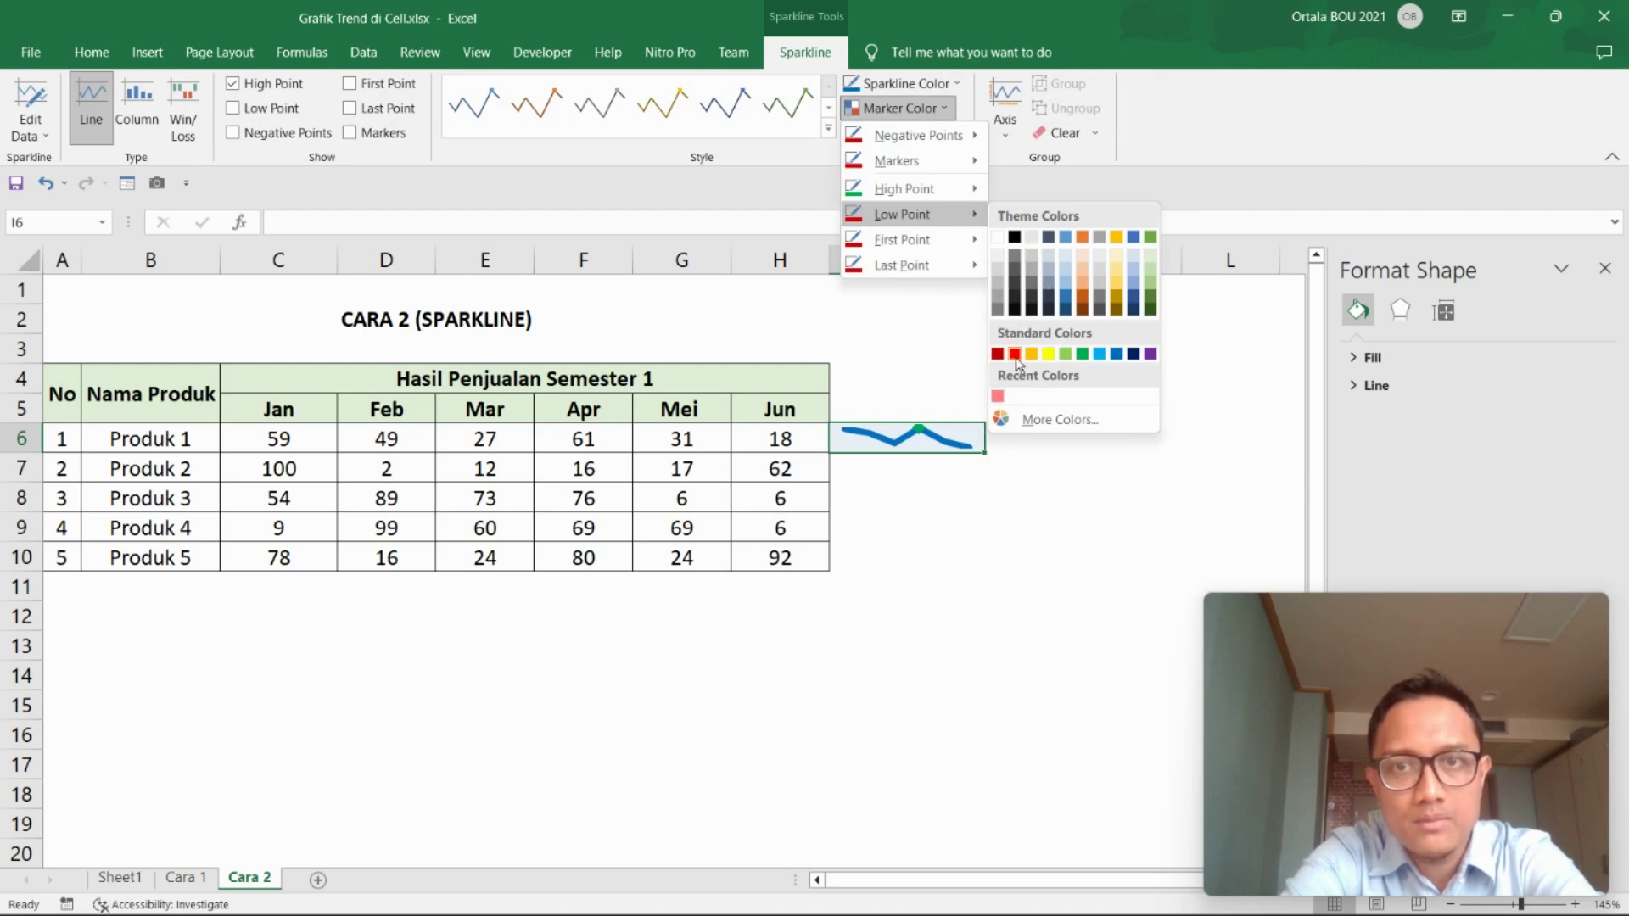
left_click(1014, 353)
left_click(1058, 531)
left_click(941, 471)
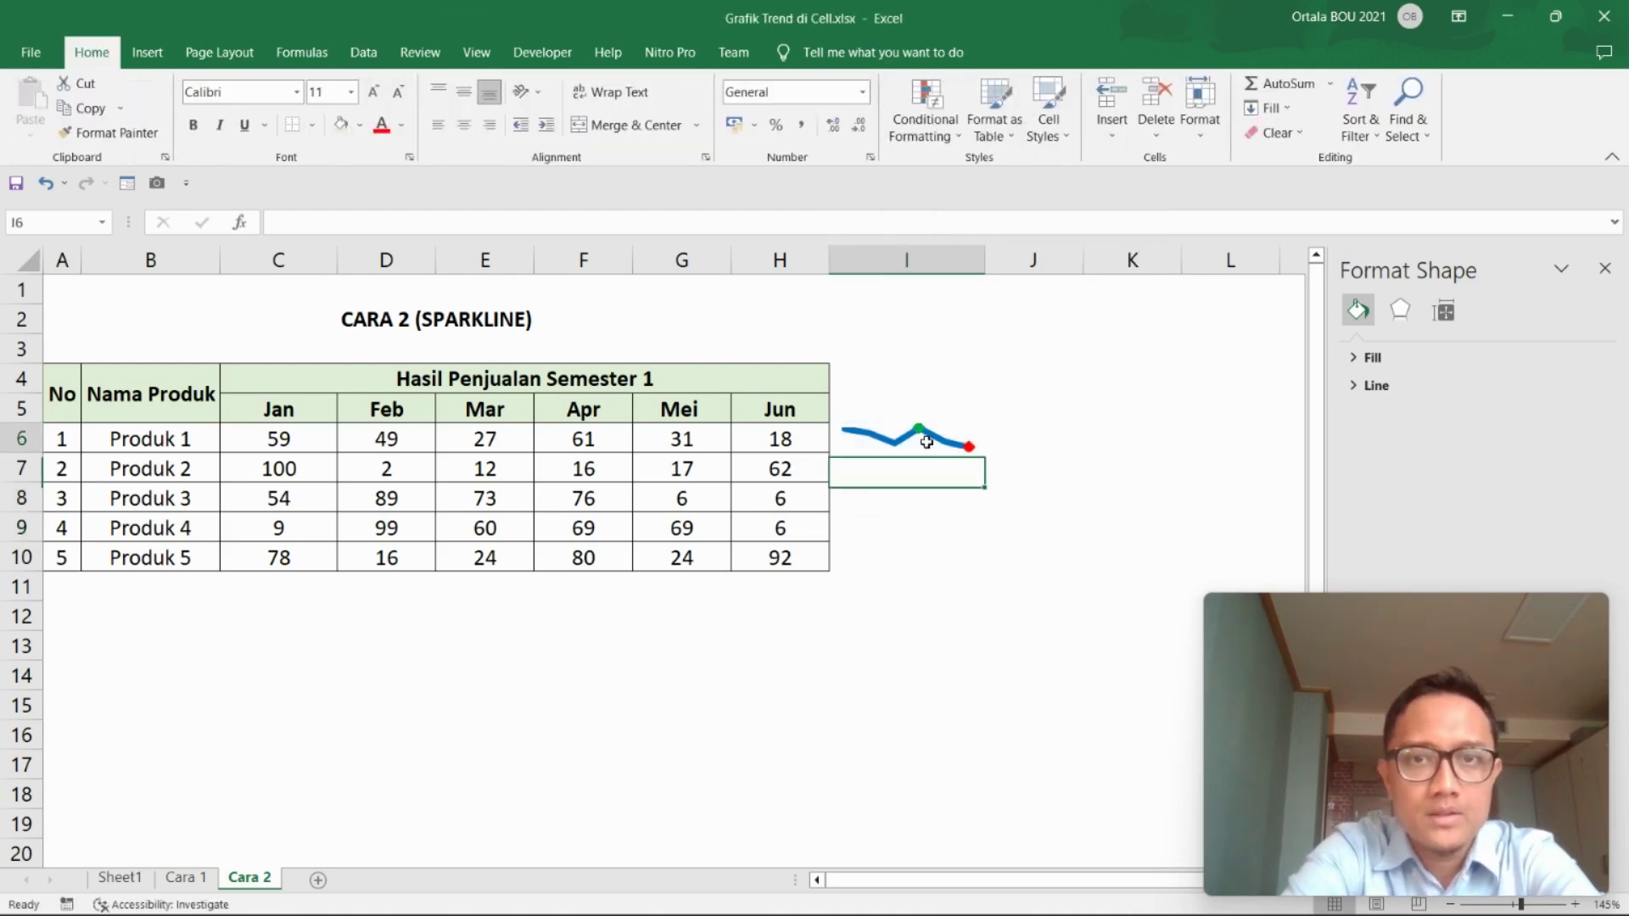
left_click(926, 442)
left_click_drag(984, 454, 985, 454)
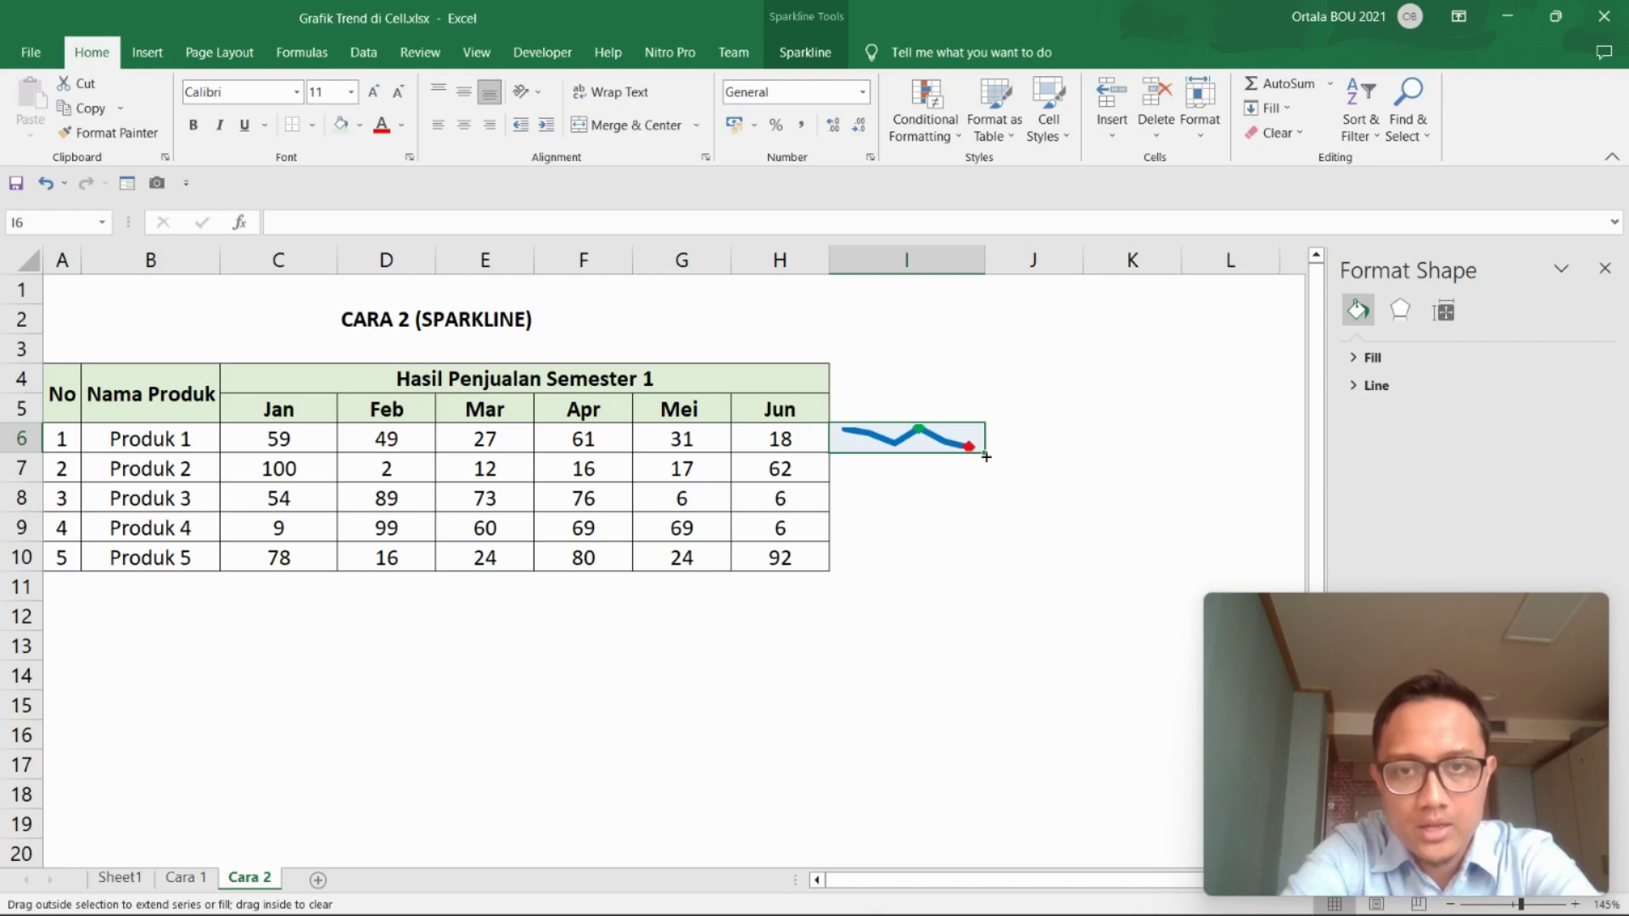
Fill the sparkline down to I10 and copy the Nama Produk header into I4.
left_click_drag(984, 456, 975, 569)
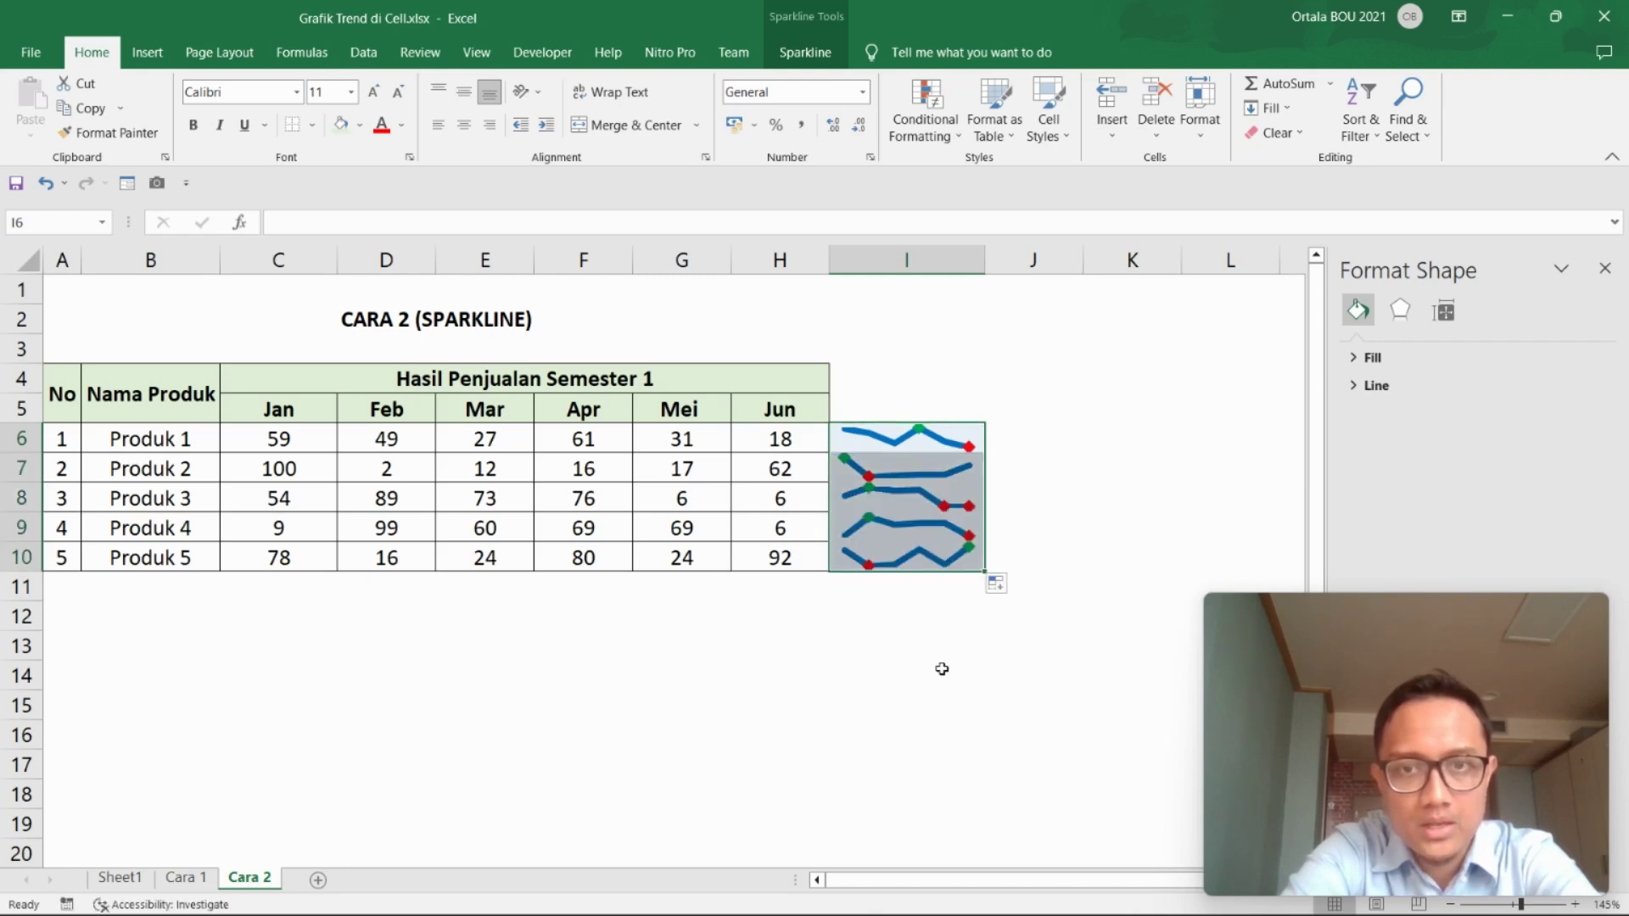
left_click_drag(938, 670, 936, 648)
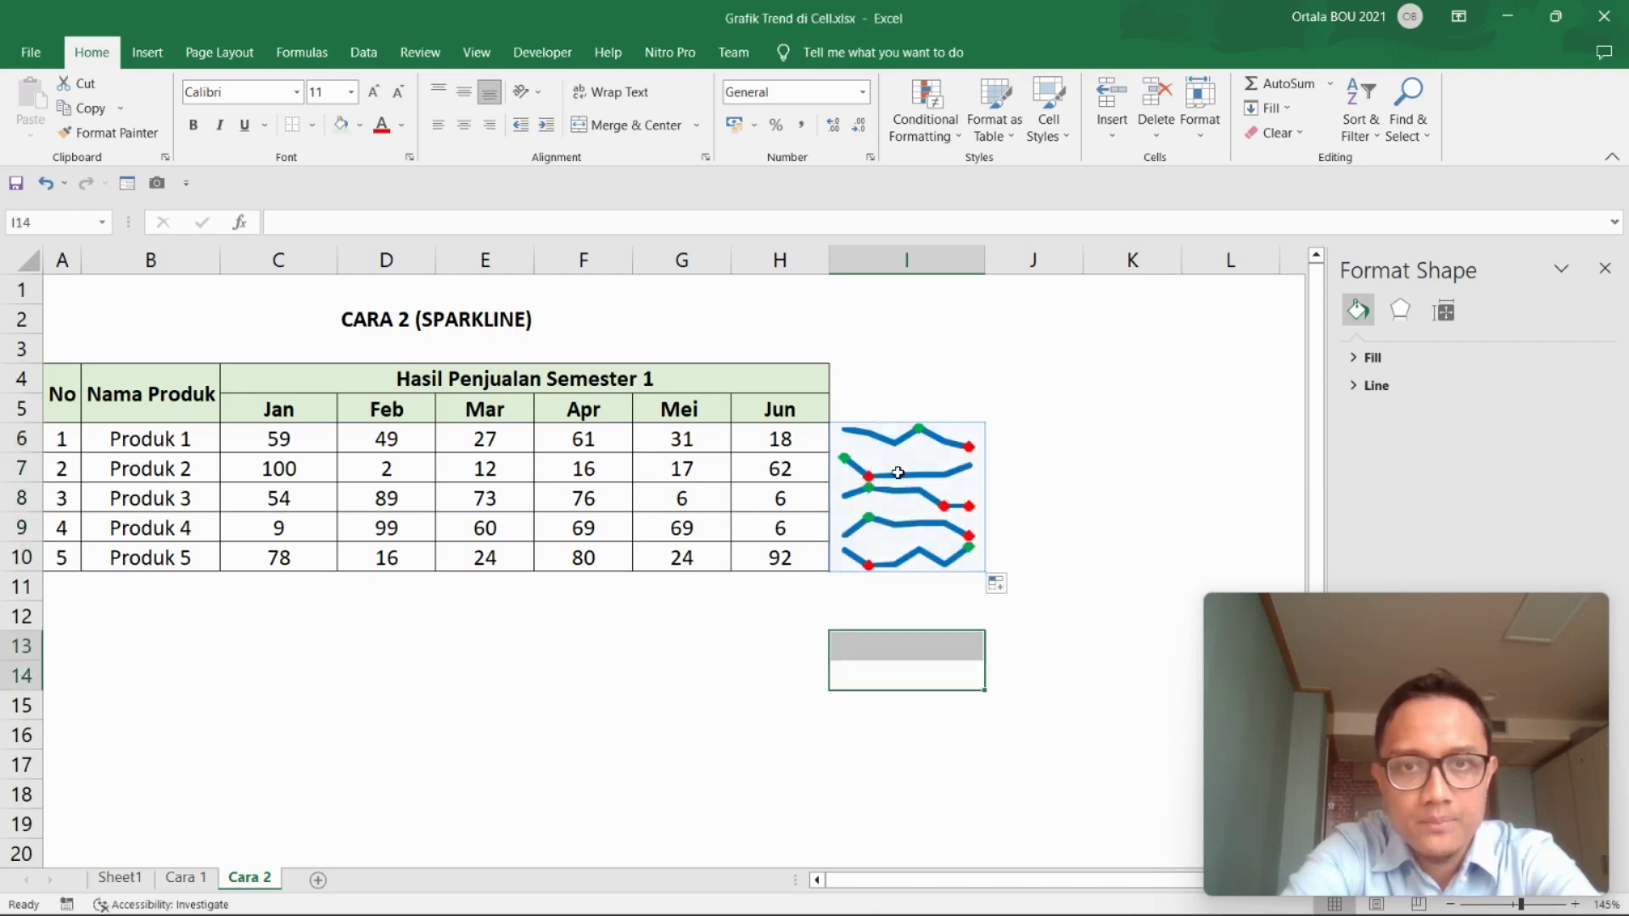
left_click(121, 395)
key("ctrl+c")
left_click(890, 383)
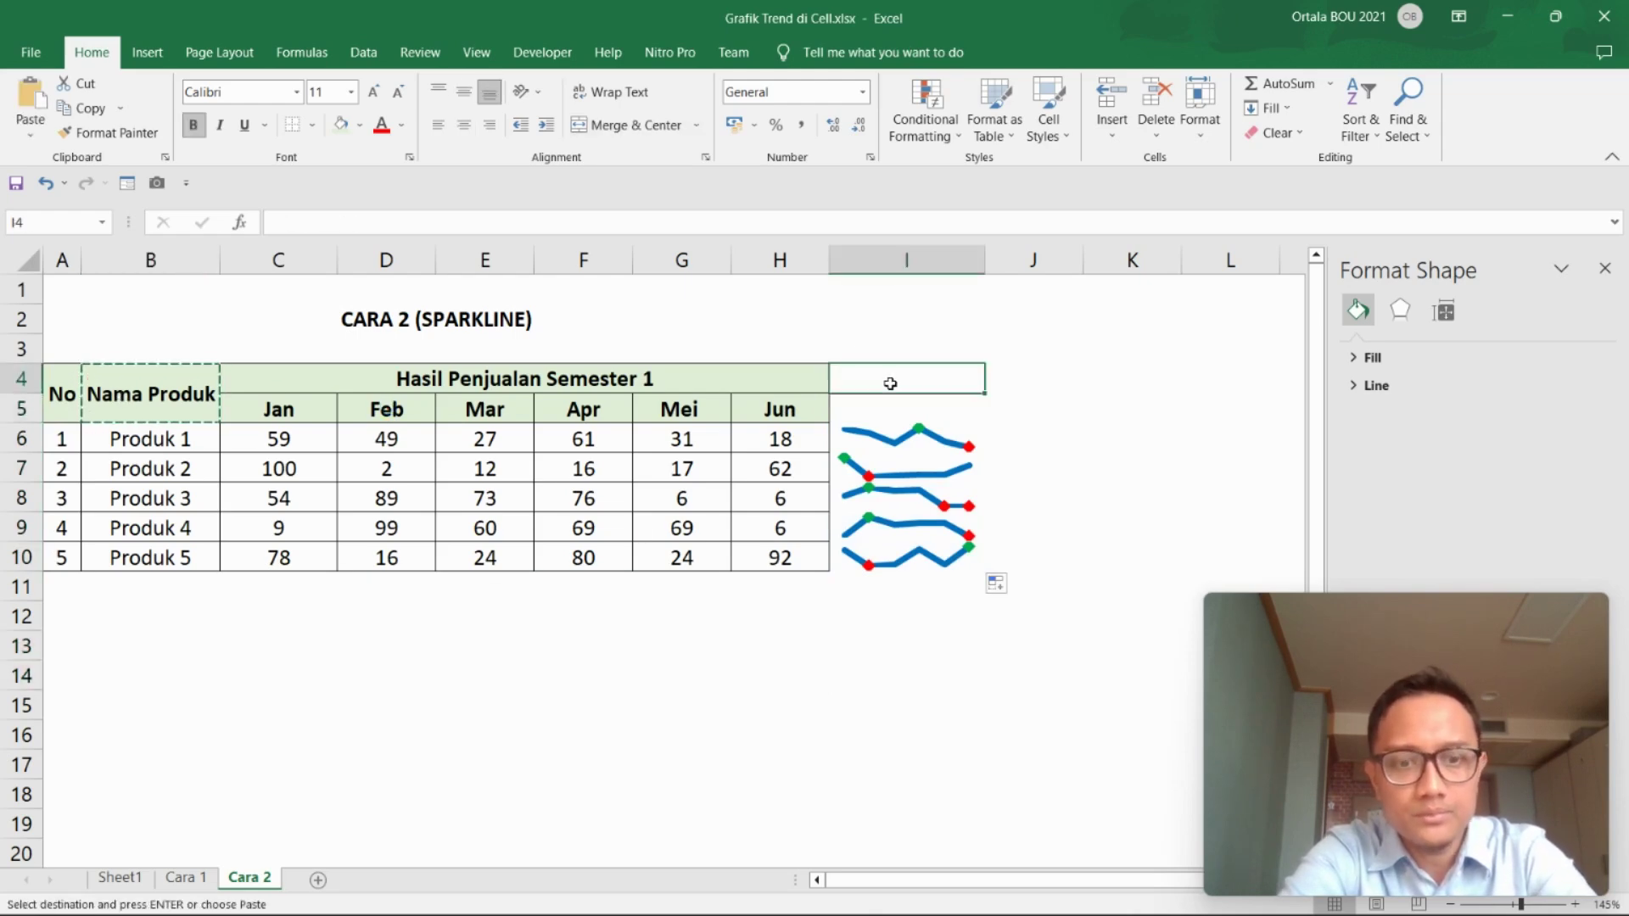
key("ctrl+v")
left_click(937, 683)
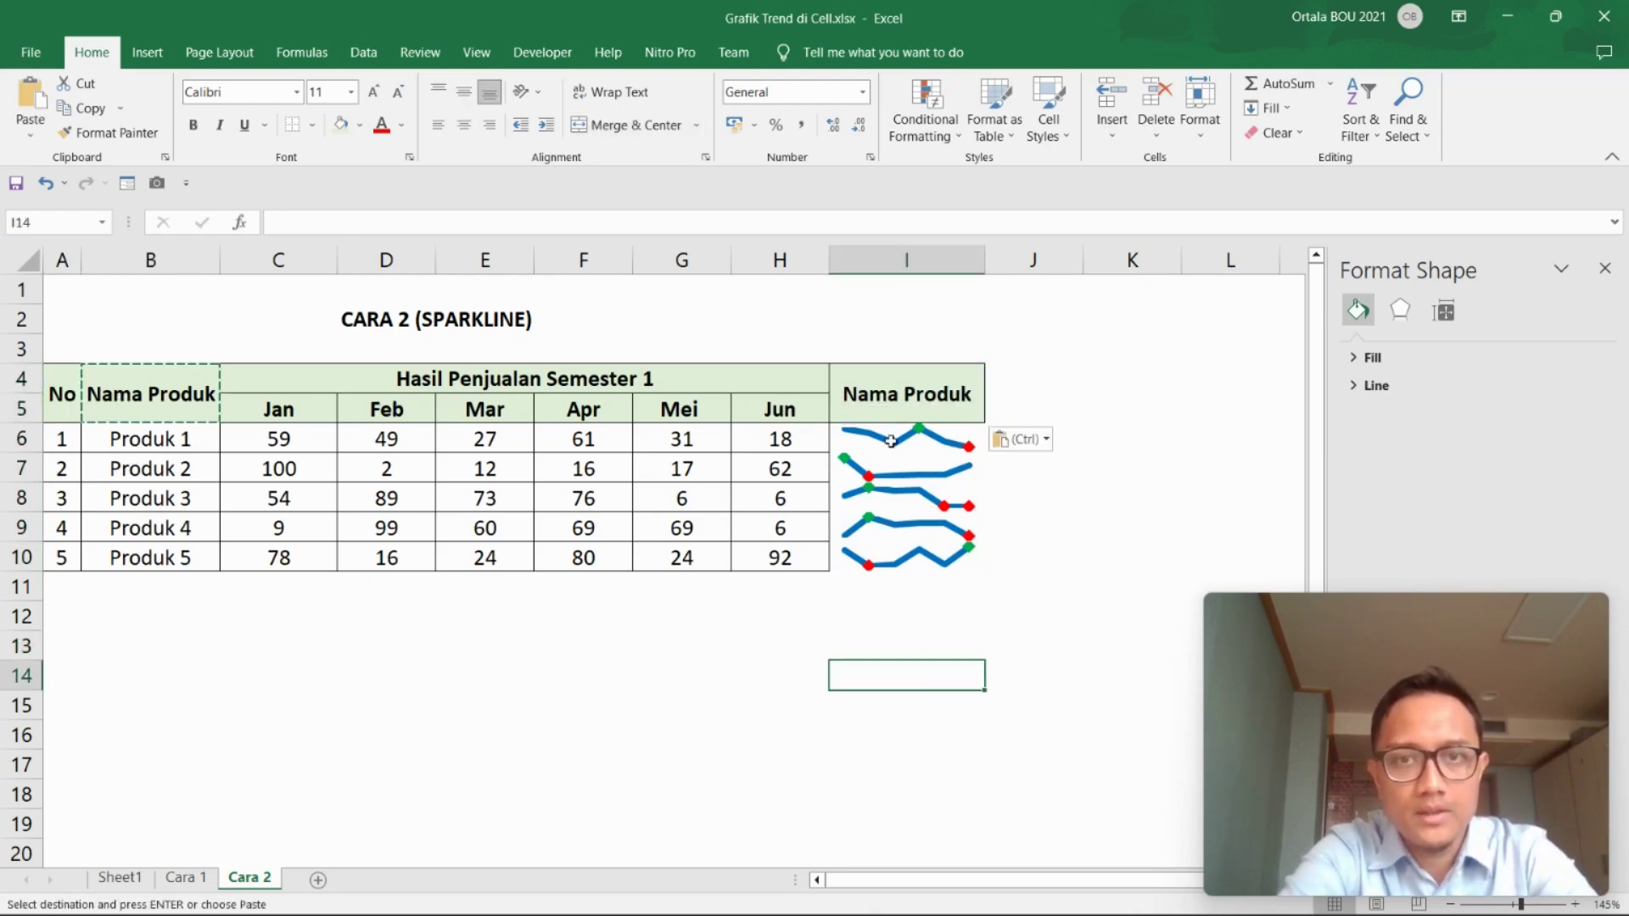
Apply All Borders to the sparkline cells I6:I10.
left_click_drag(899, 436, 894, 548)
left_click(312, 125)
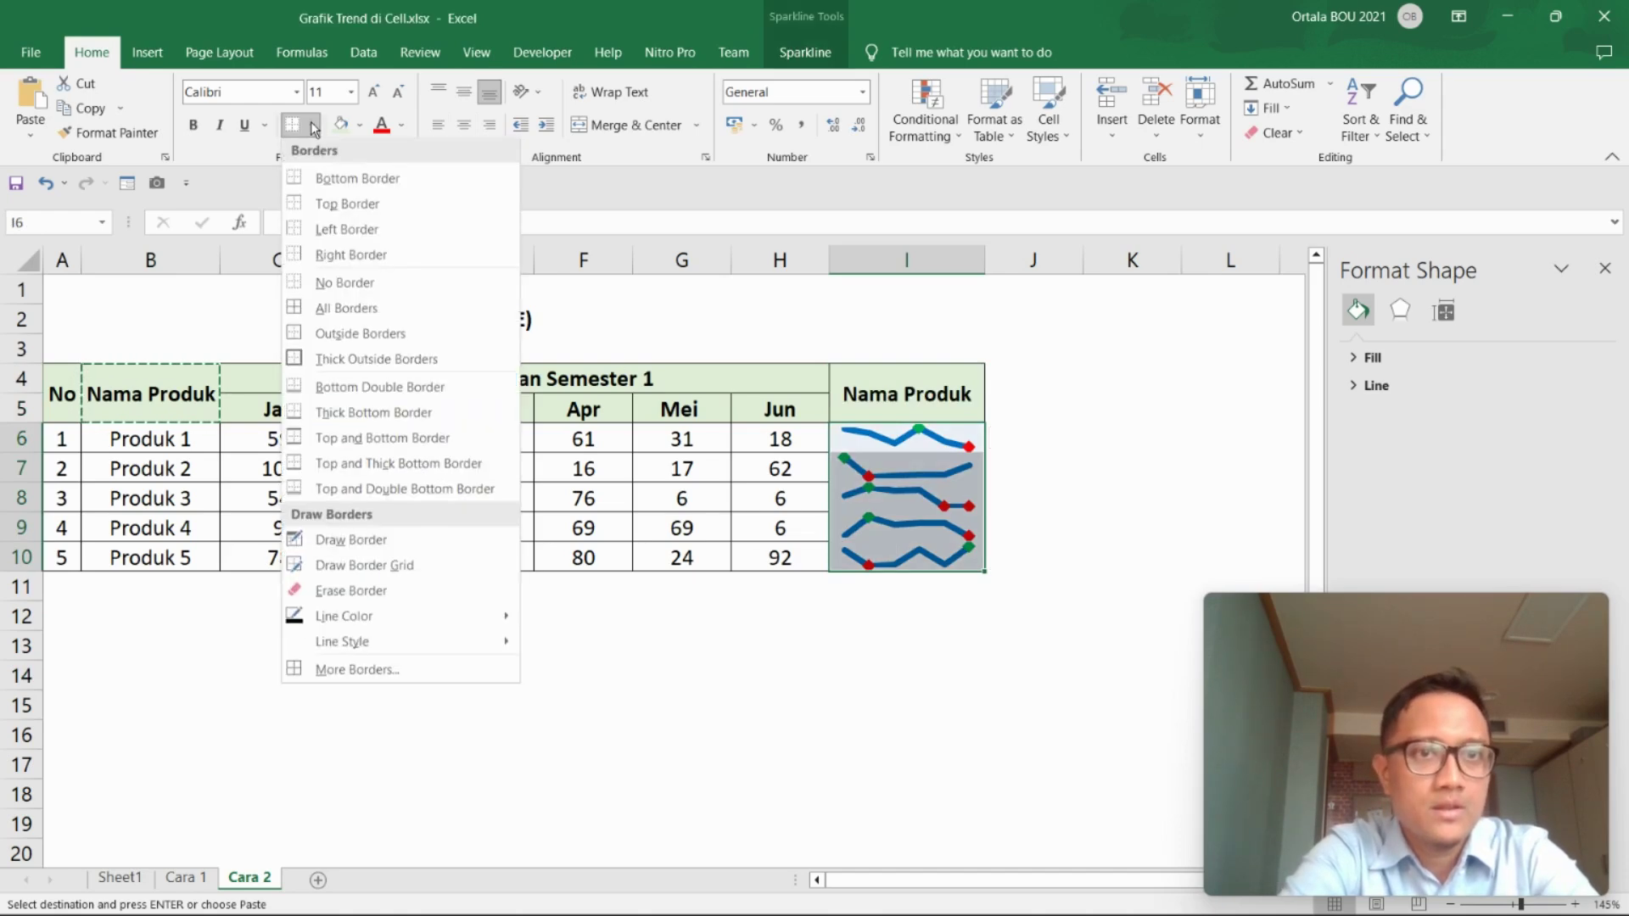
left_click(335, 310)
left_click(775, 666)
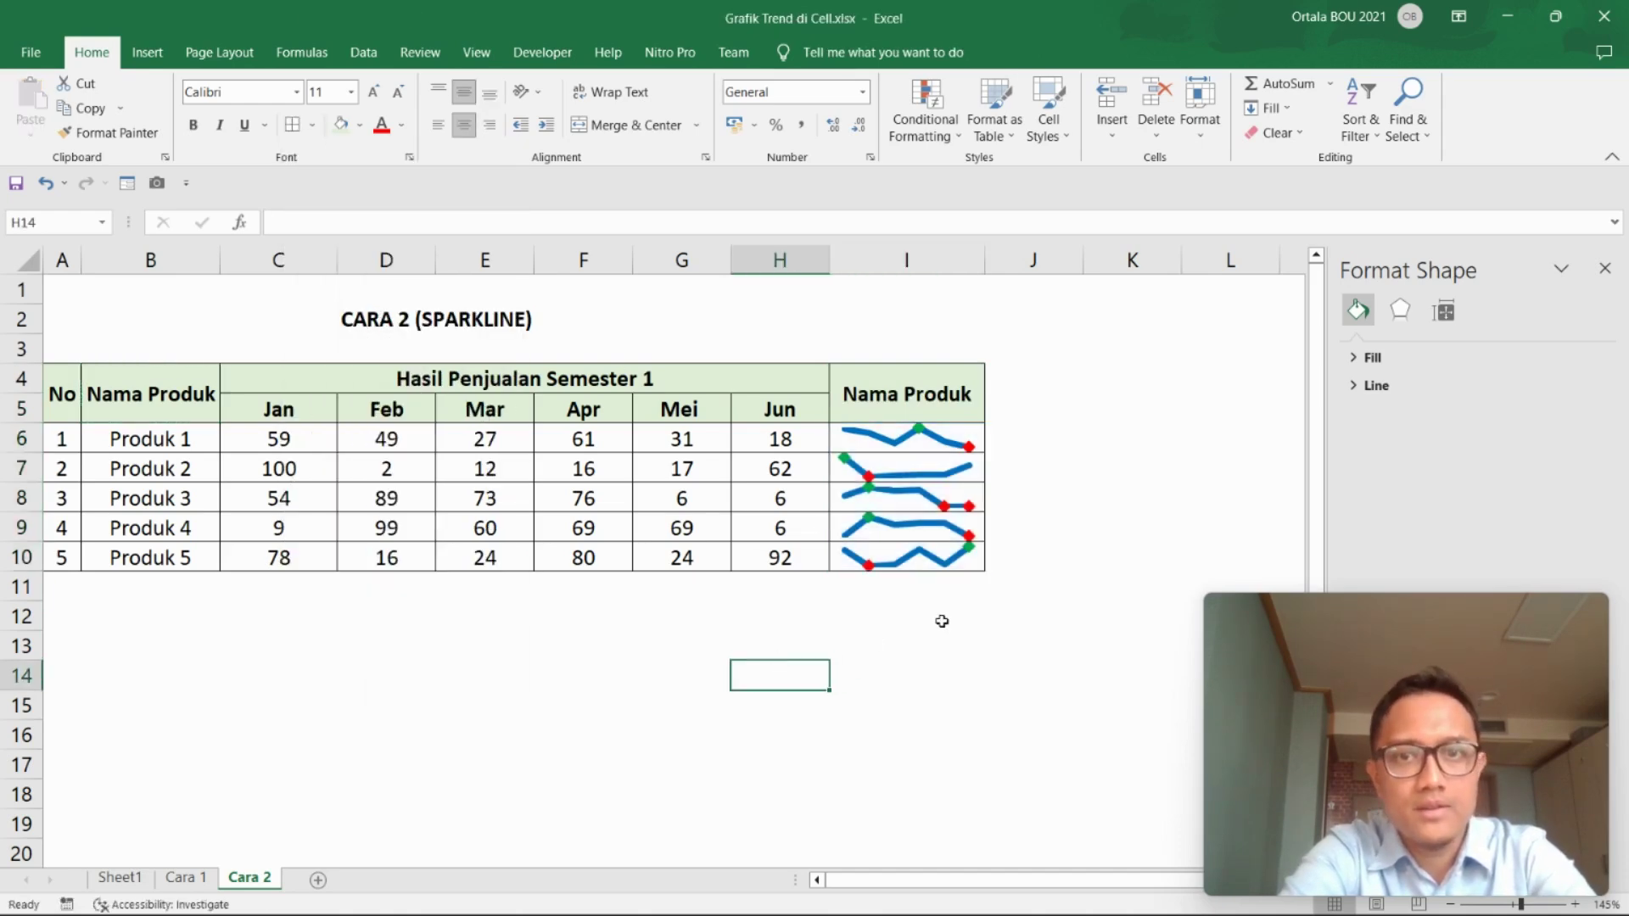
left_click(1009, 609)
Check the sparkline group, then return to the Cara 1 sheet.
left_click(929, 441)
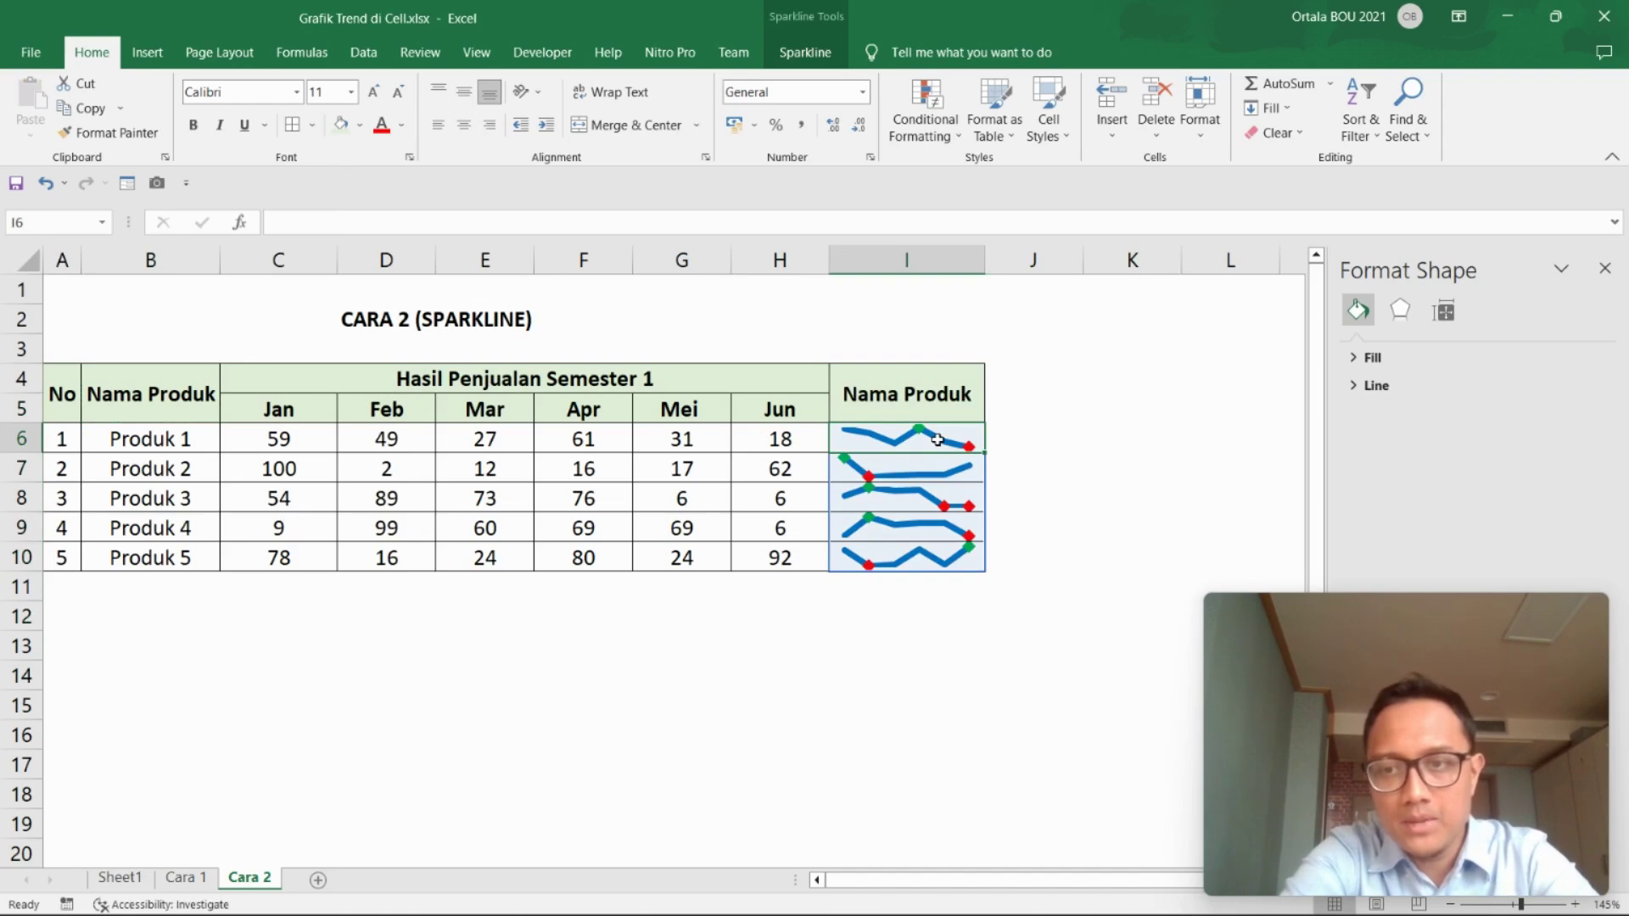
left_click_drag(270, 433, 921, 462)
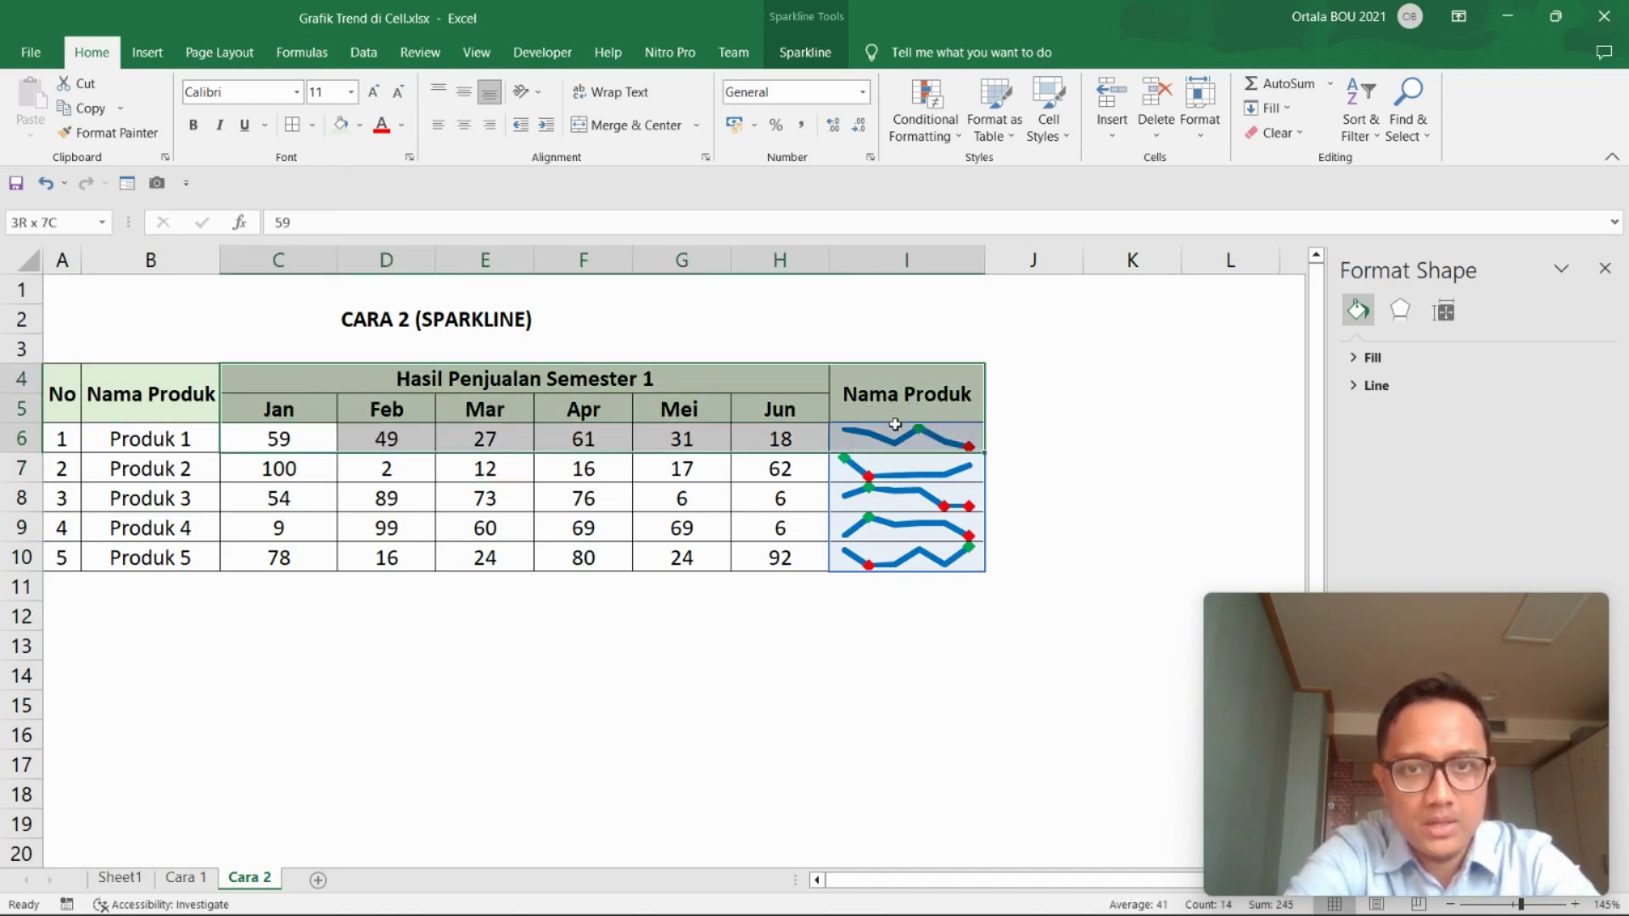
left_click_drag(934, 701, 923, 676)
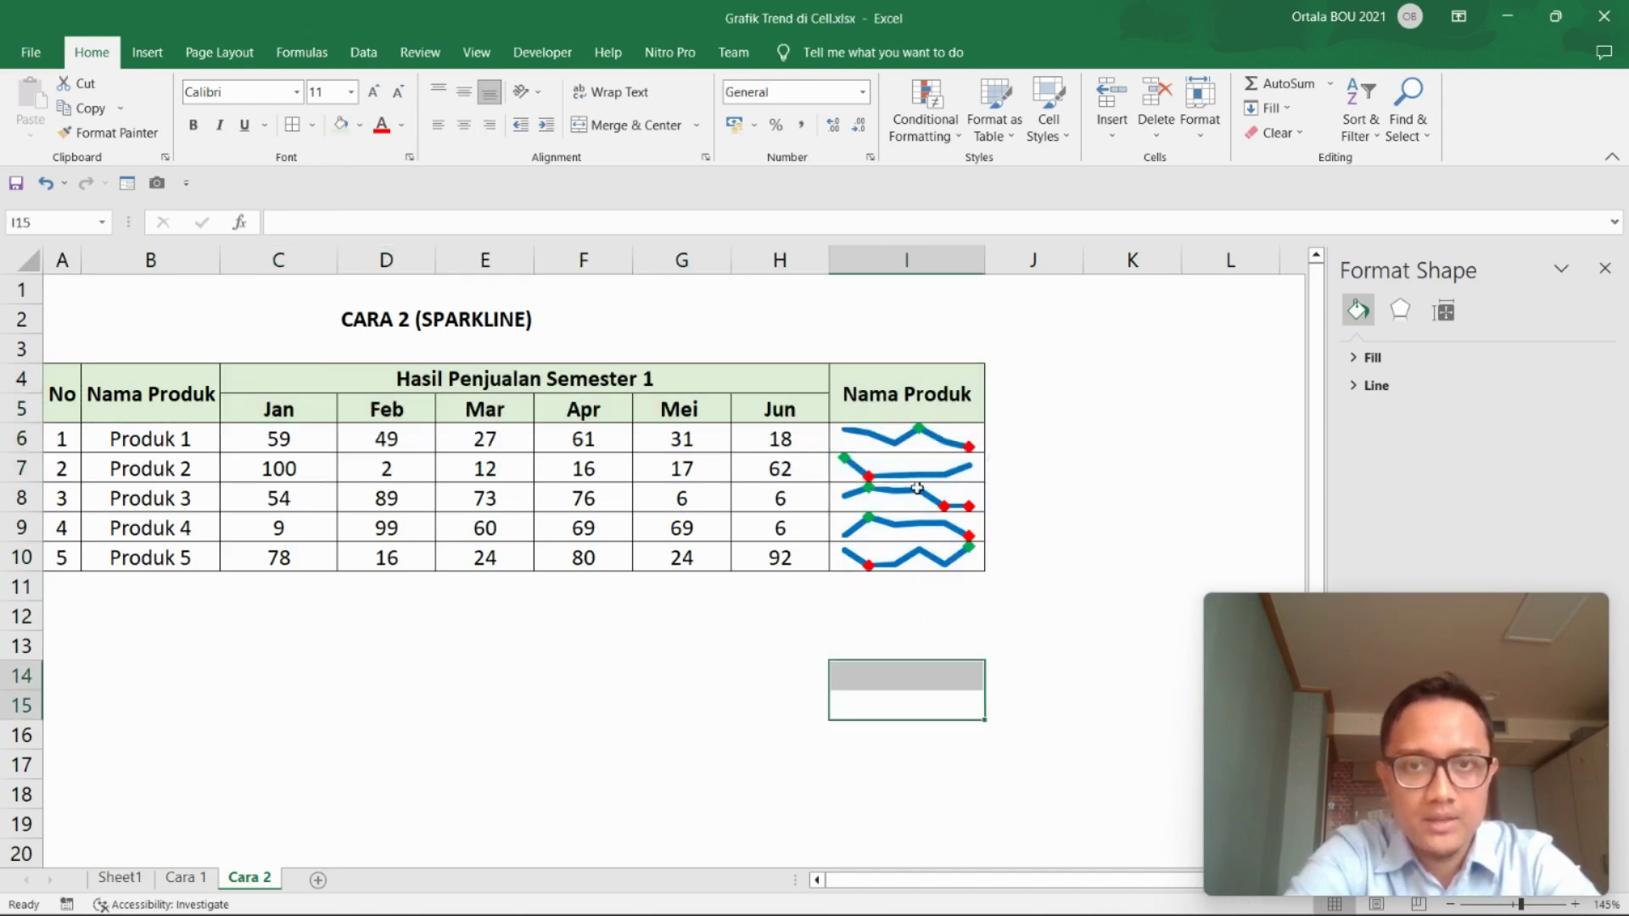
left_click(932, 442)
left_click(1052, 519)
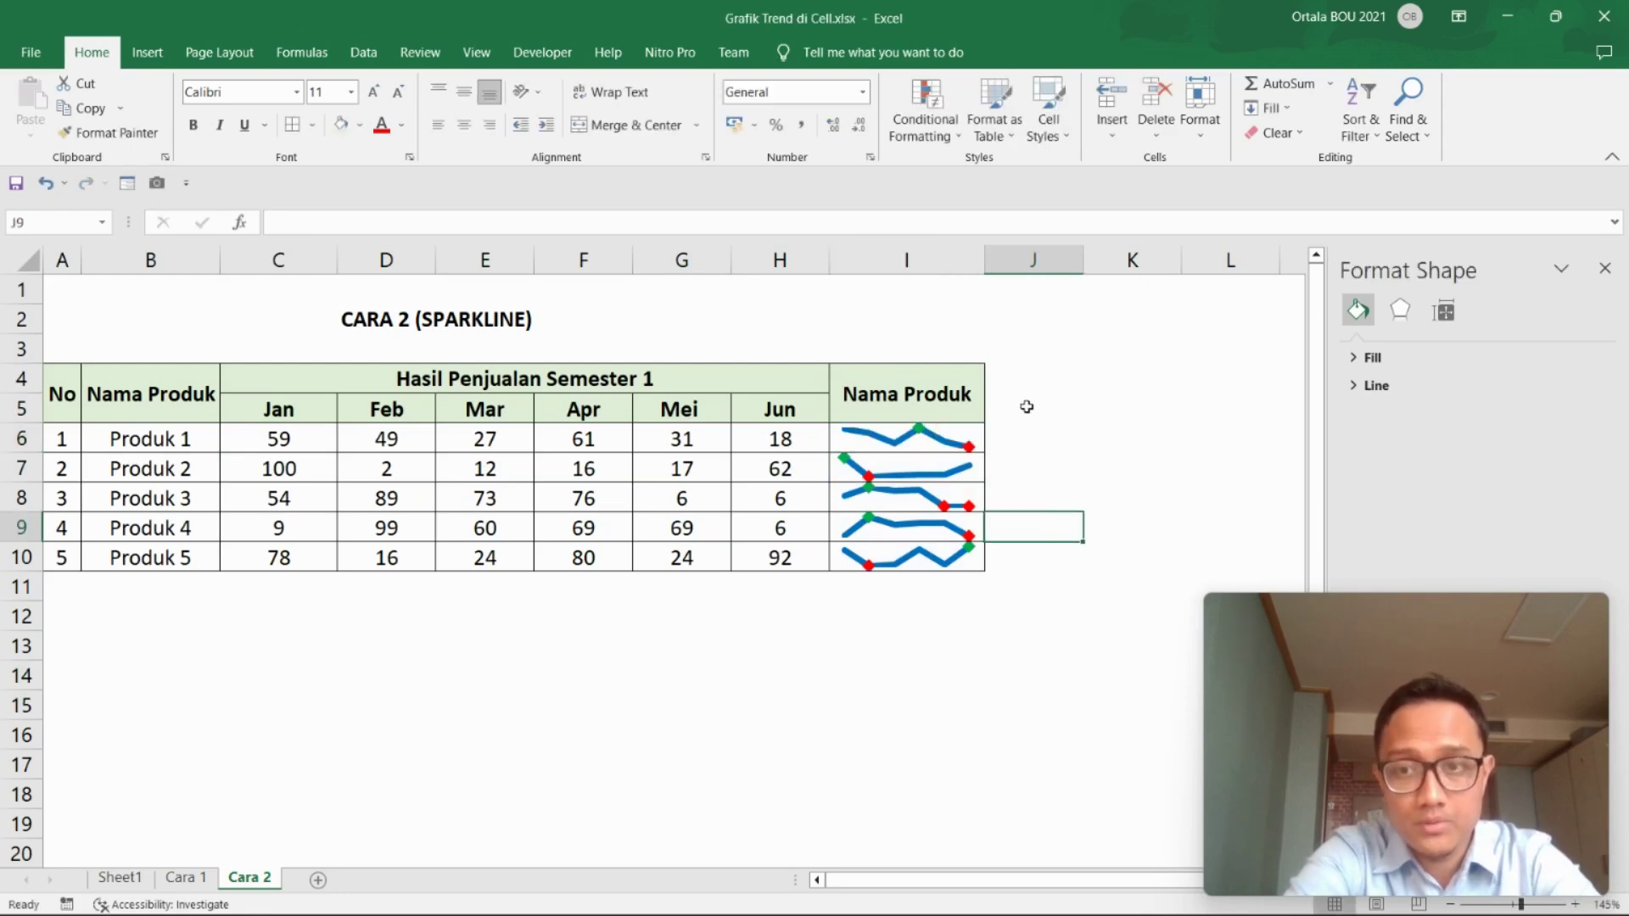
left_click(1062, 462)
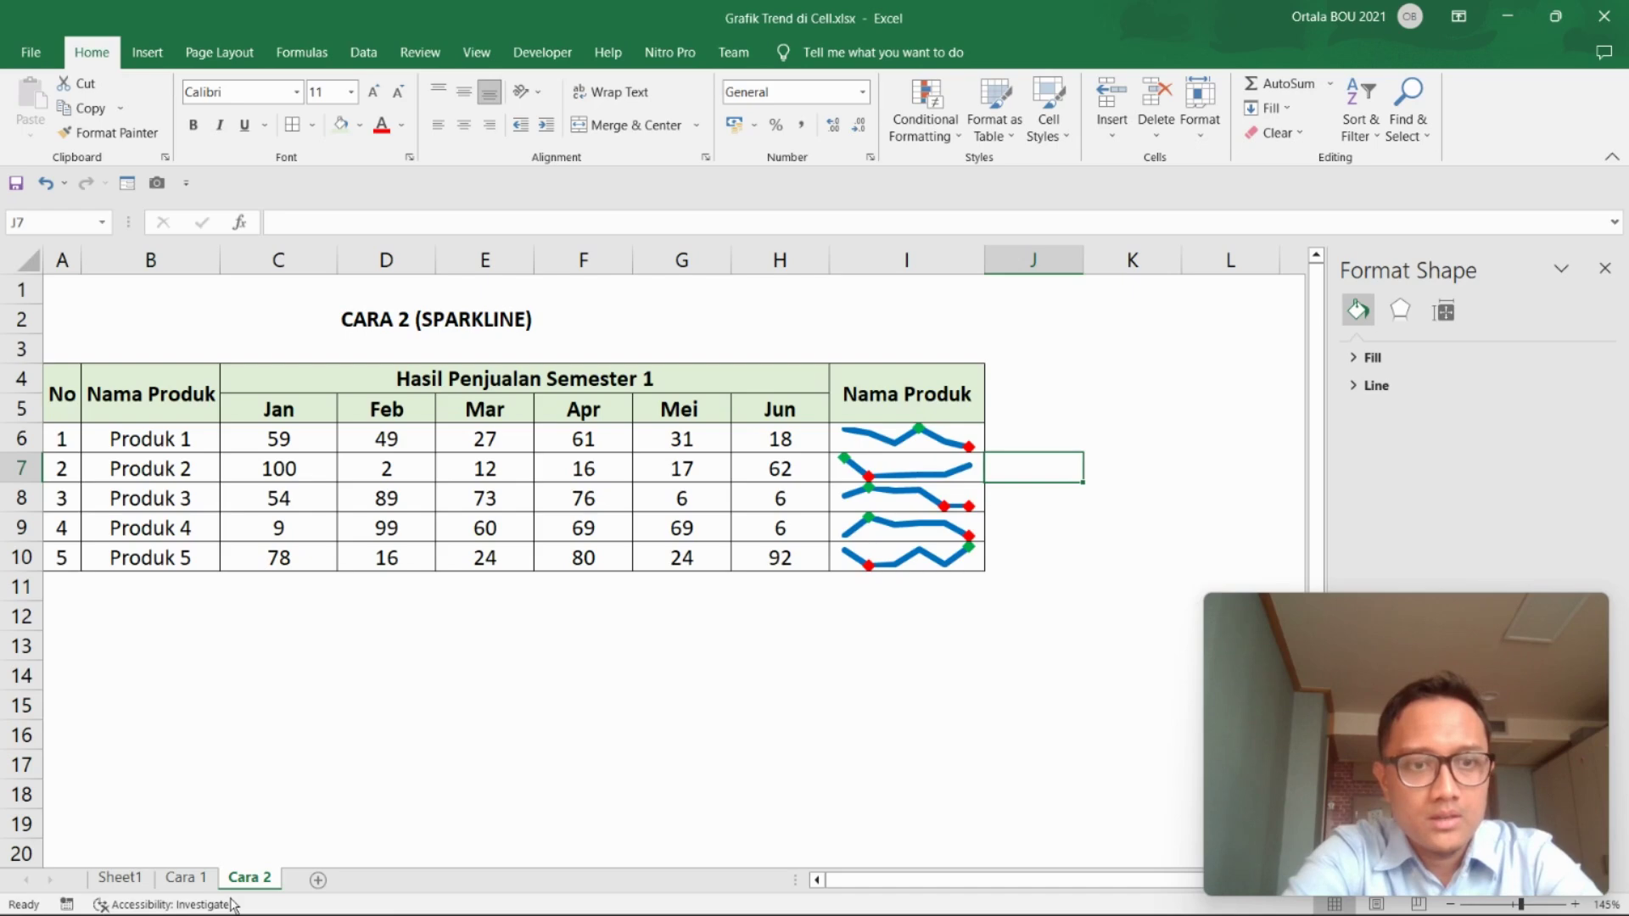
left_click(186, 879)
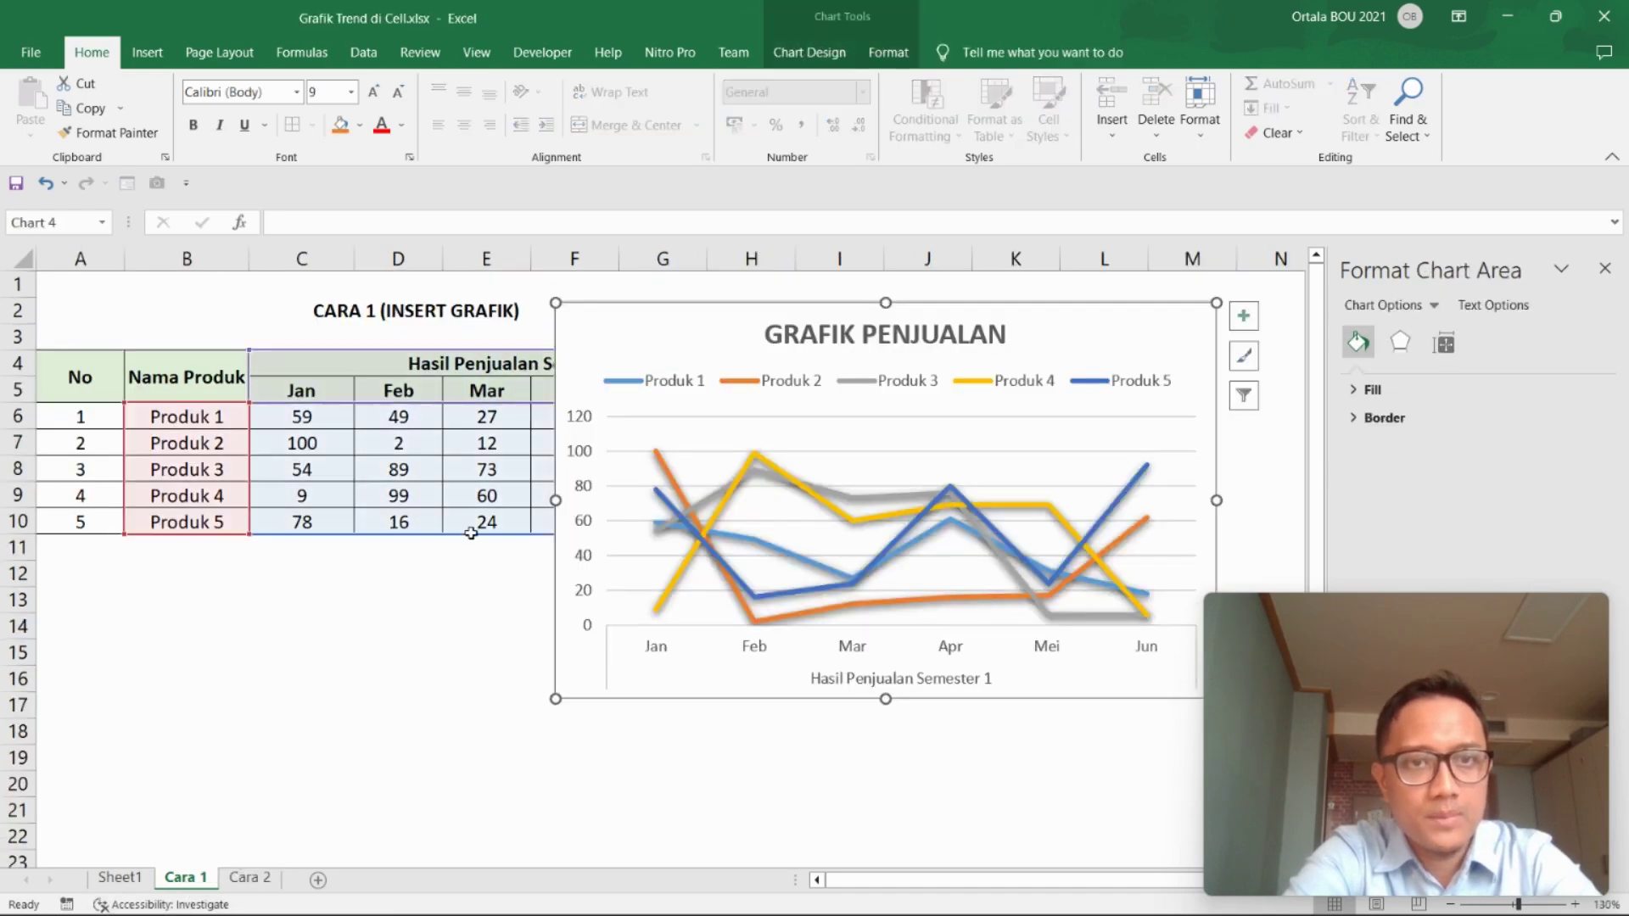
Drag the GRAFIK PENJUALAN chart clear of the sales table to its right, then select header row 5.
left_click(764, 334)
mouse_move(727, 335)
left_mouse_down()
mouse_move(615, 569)
mouse_move(702, 363)
mouse_move(899, 349)
mouse_move(937, 316)
left_mouse_up()
left_click(612, 570)
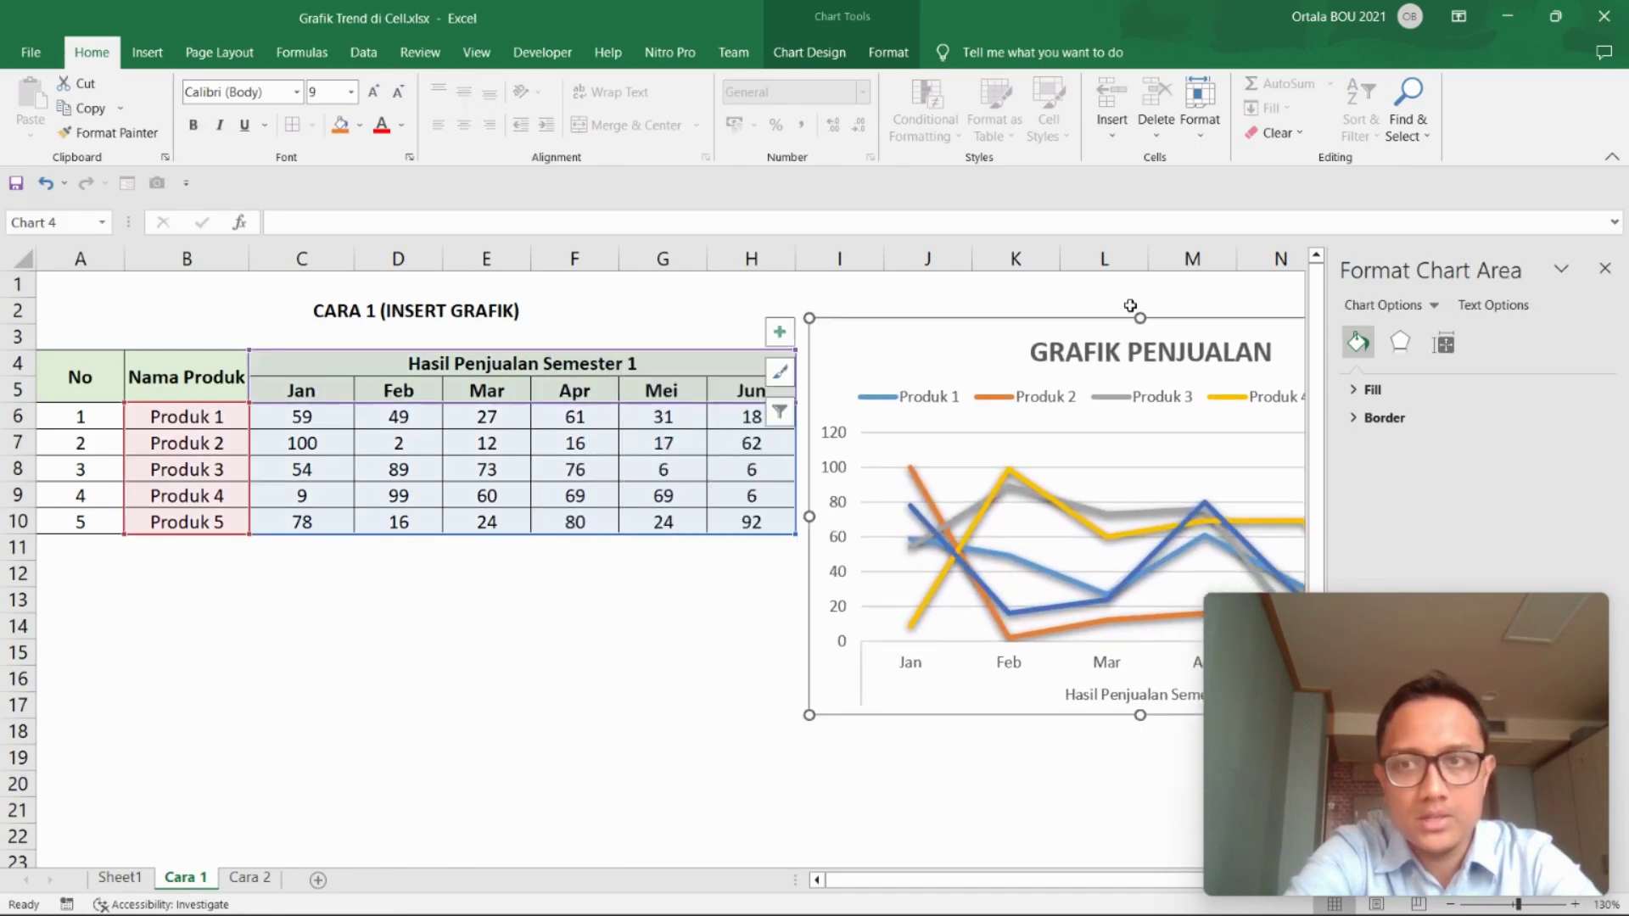
left_click(1604, 268)
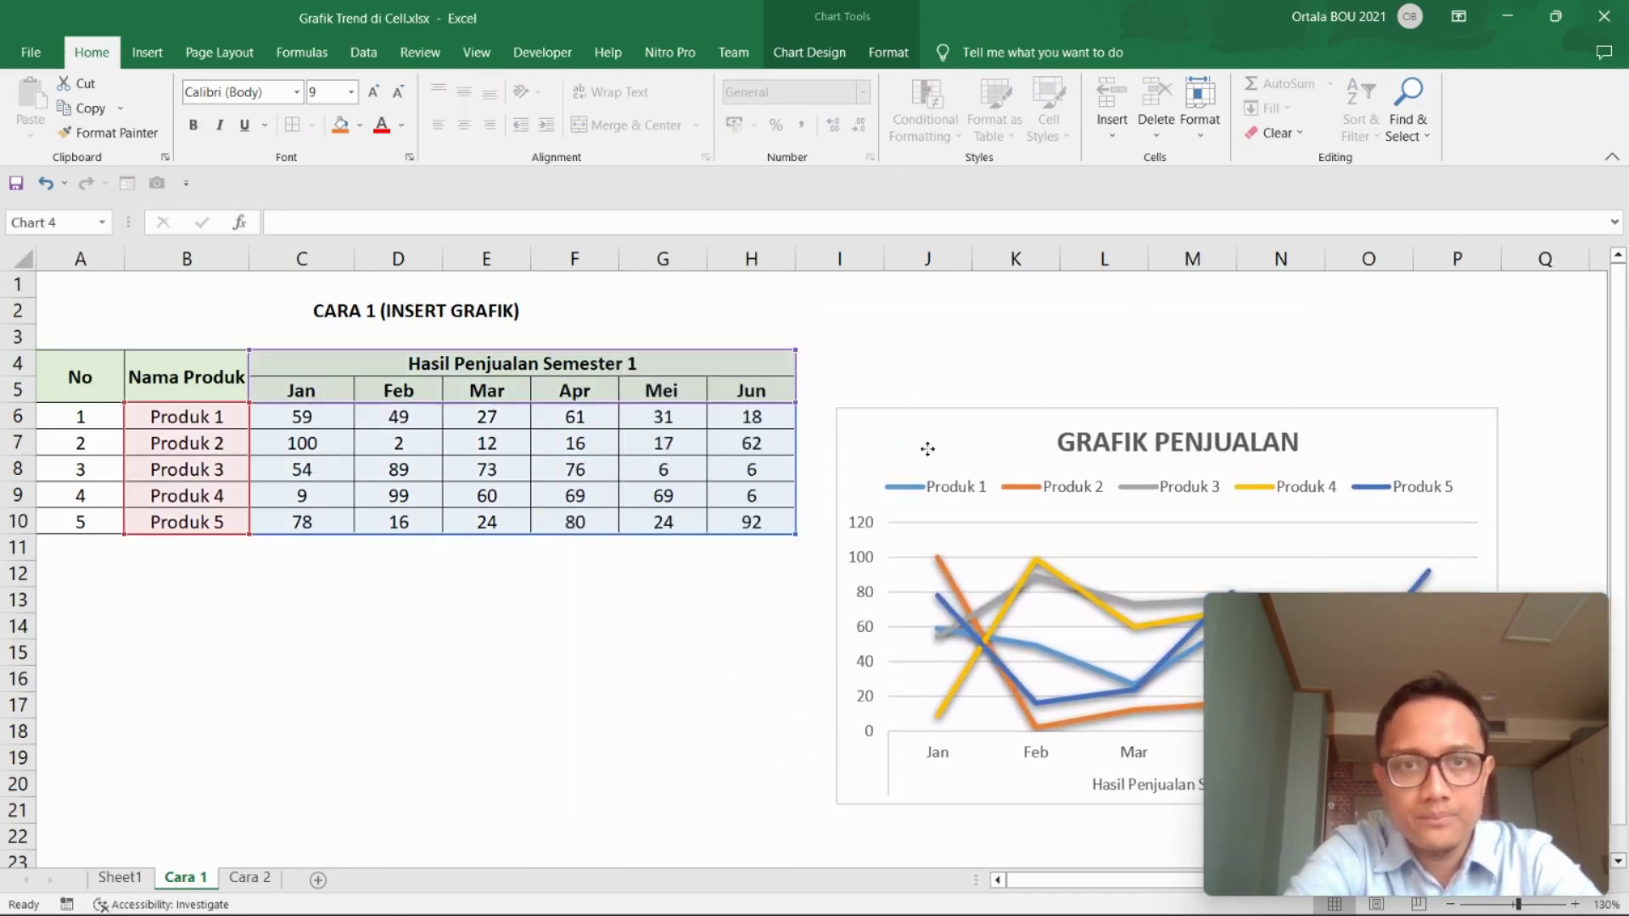
left_click_drag(919, 384, 945, 488)
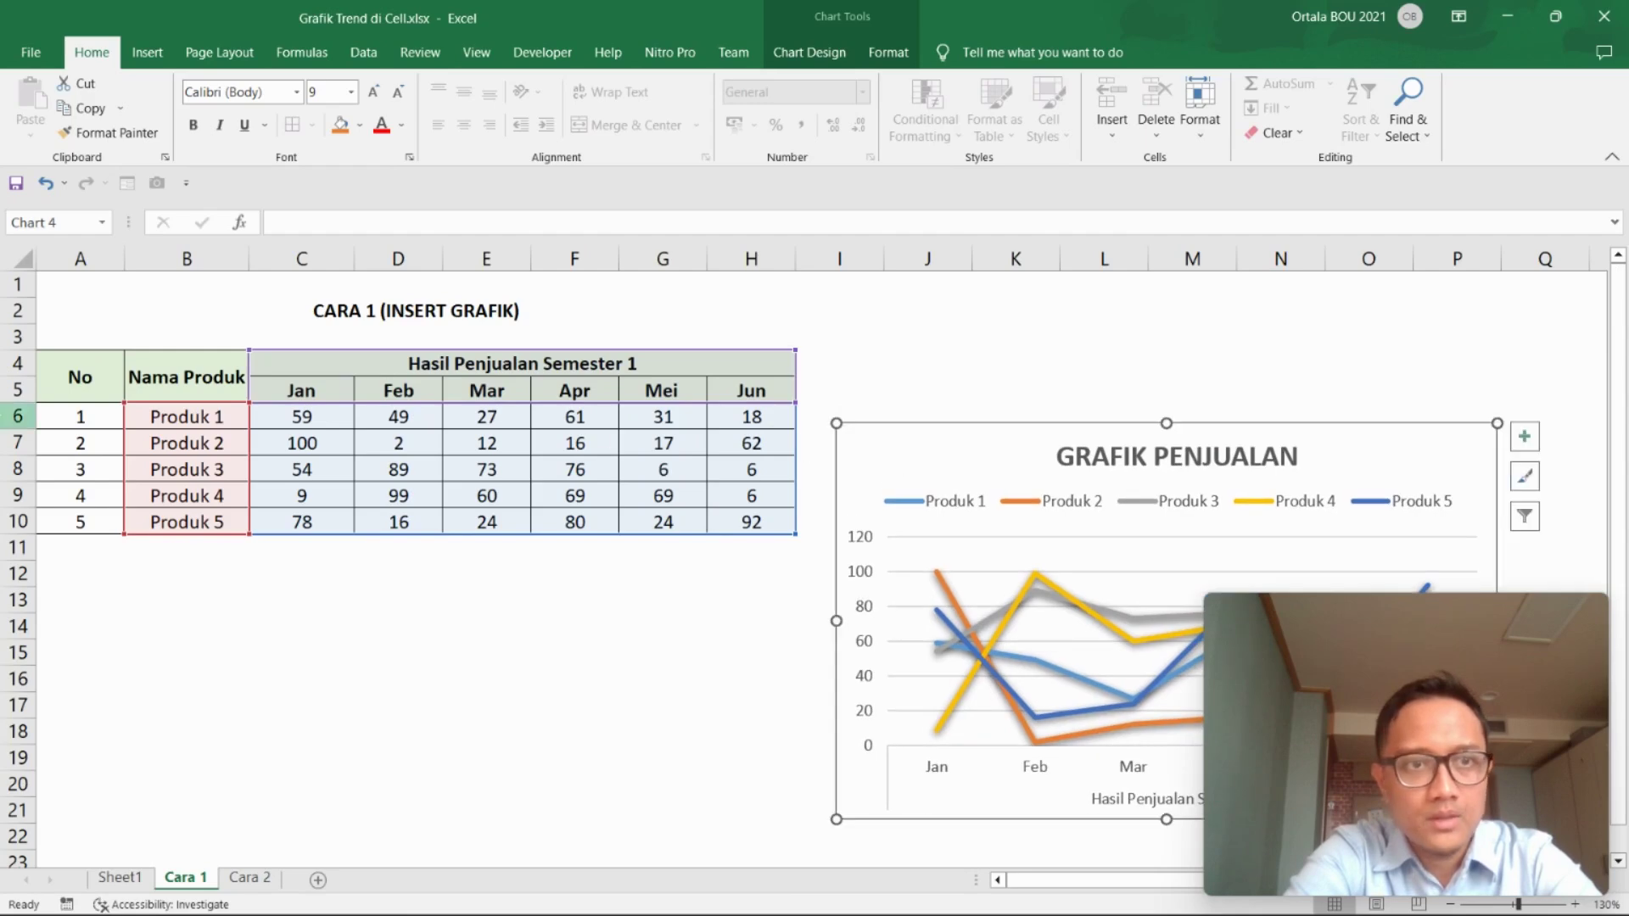
left_click(10, 389)
left_click(363, 52)
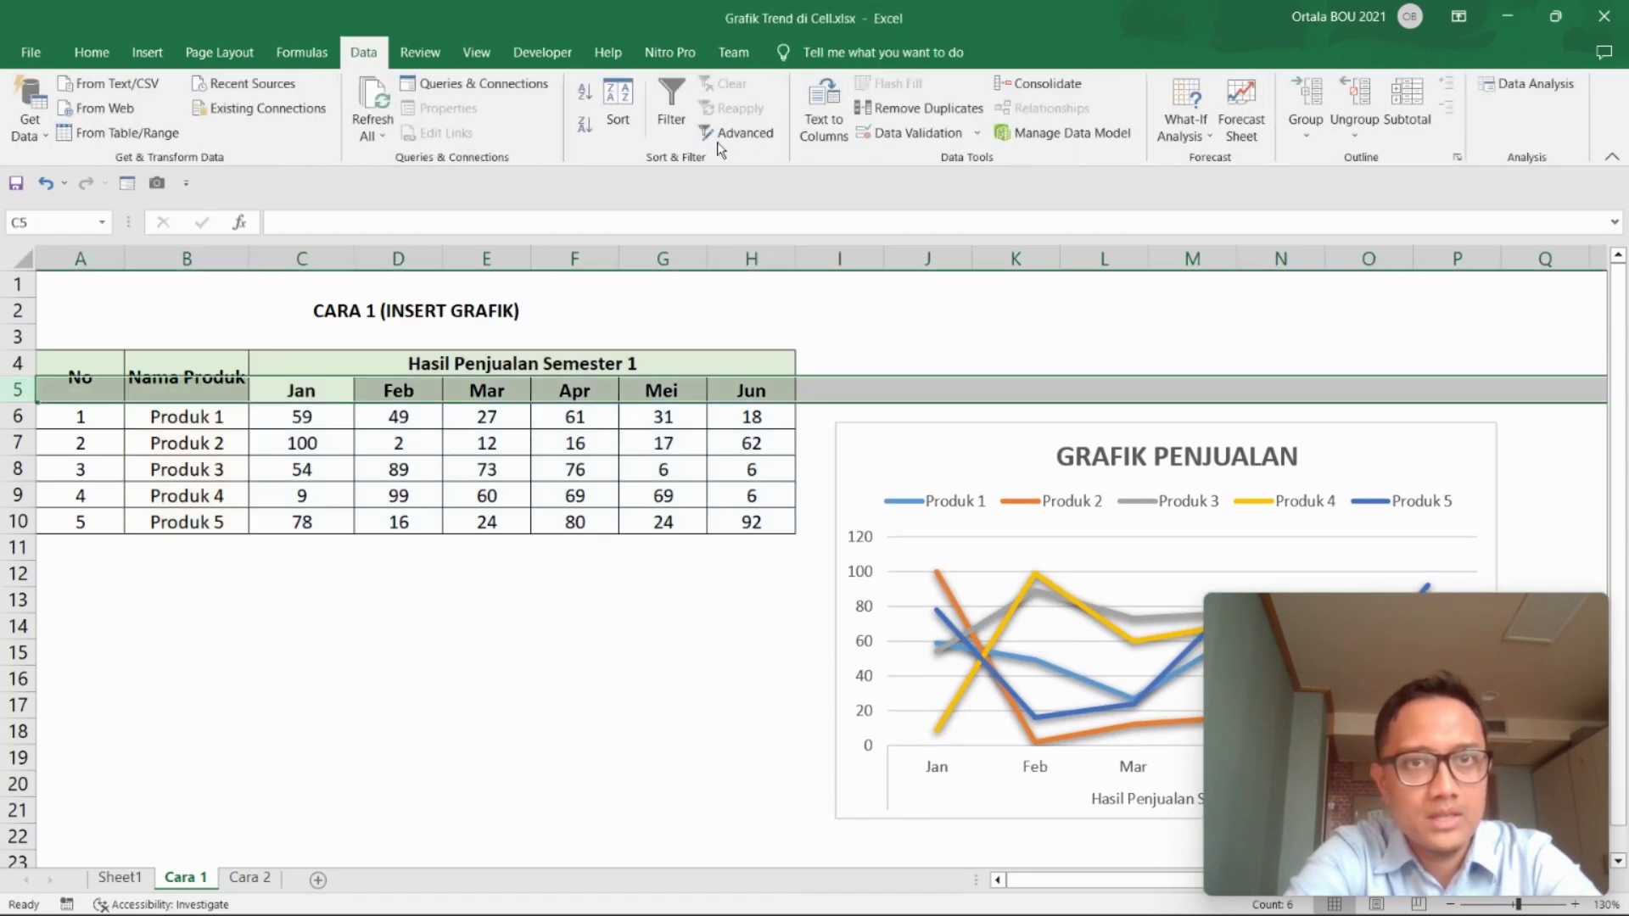
Turn on AutoFilter for the header row and nudge the chart up beside the table.
left_click(671, 110)
left_click(667, 622)
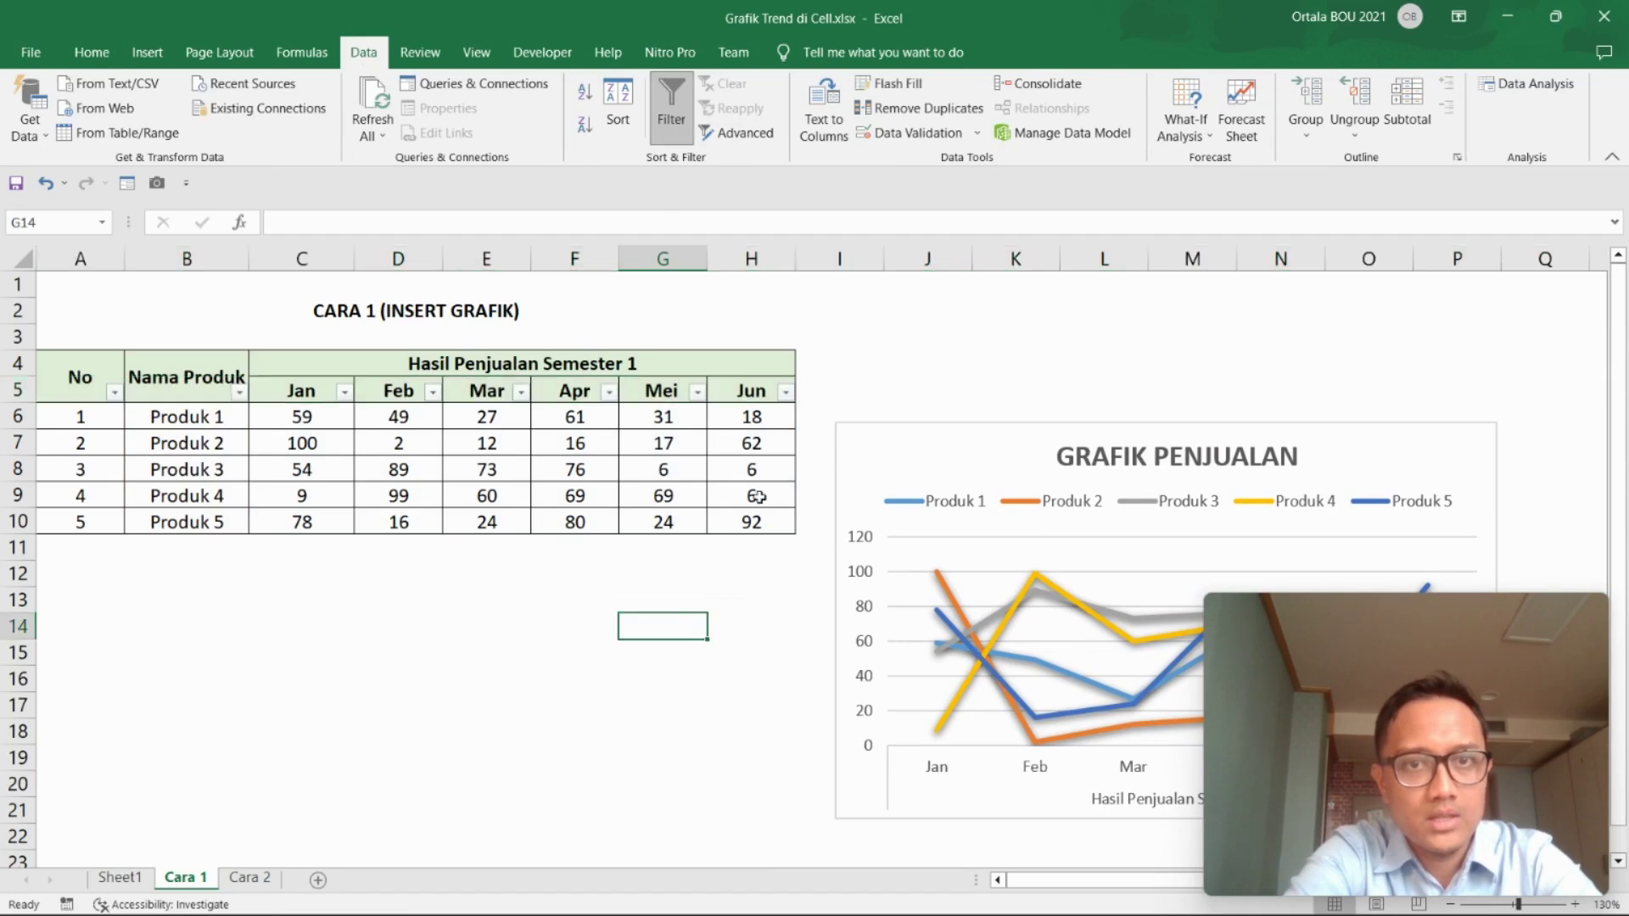
left_click_drag(937, 458, 921, 379)
left_click(574, 652)
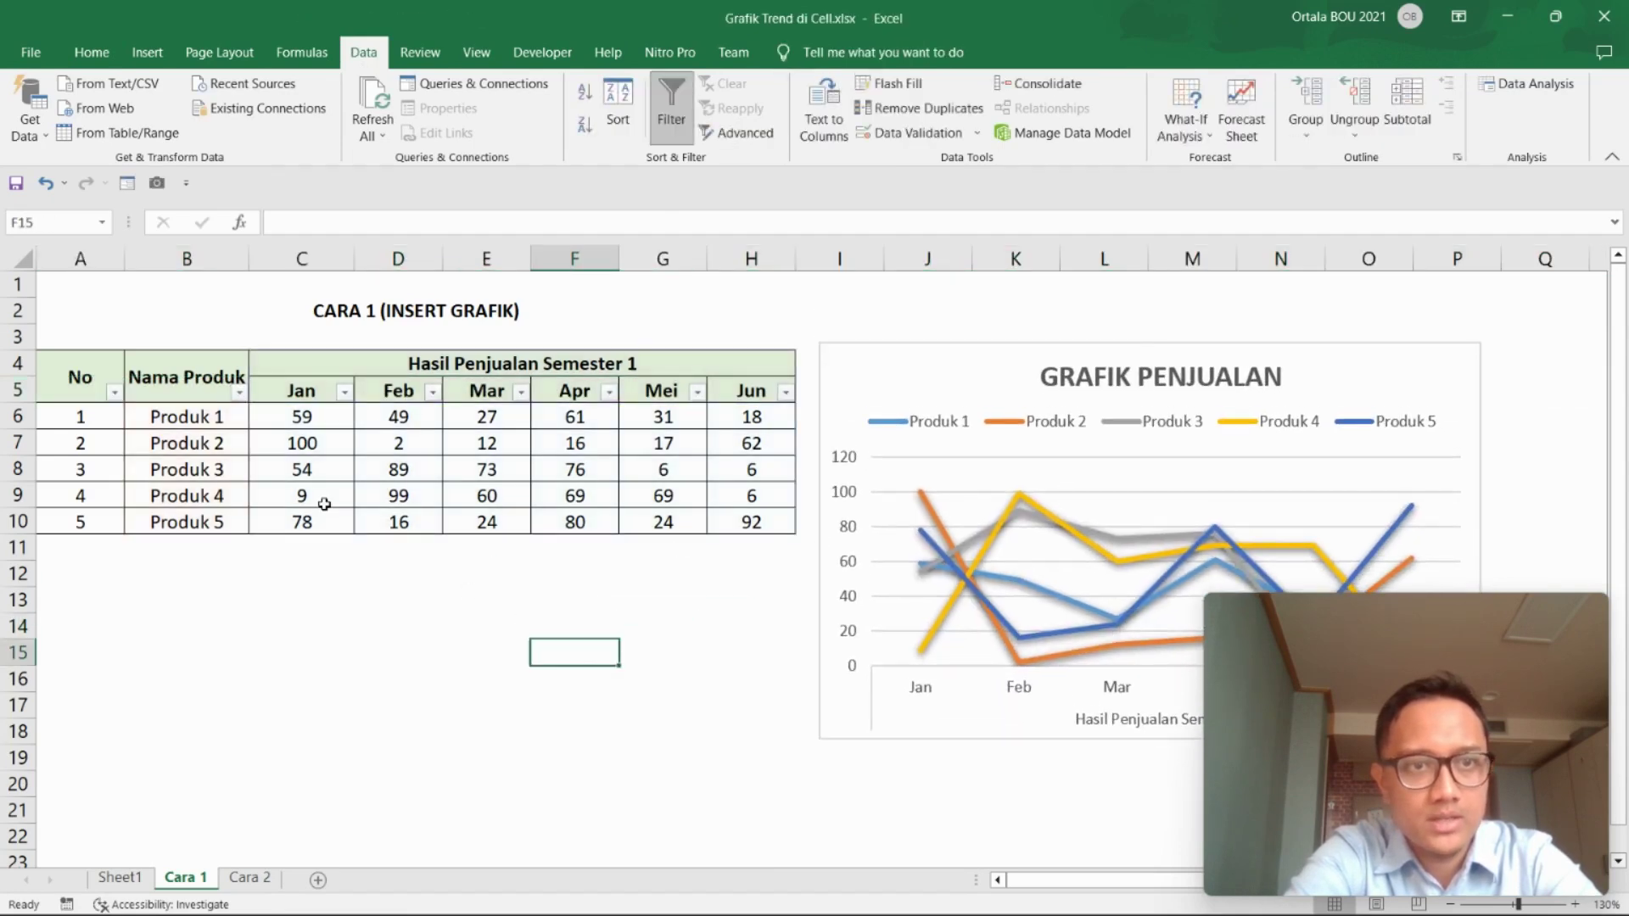
Filter Nama Produk to Produk 1 only and check that the chart follows the filter.
left_click(242, 397)
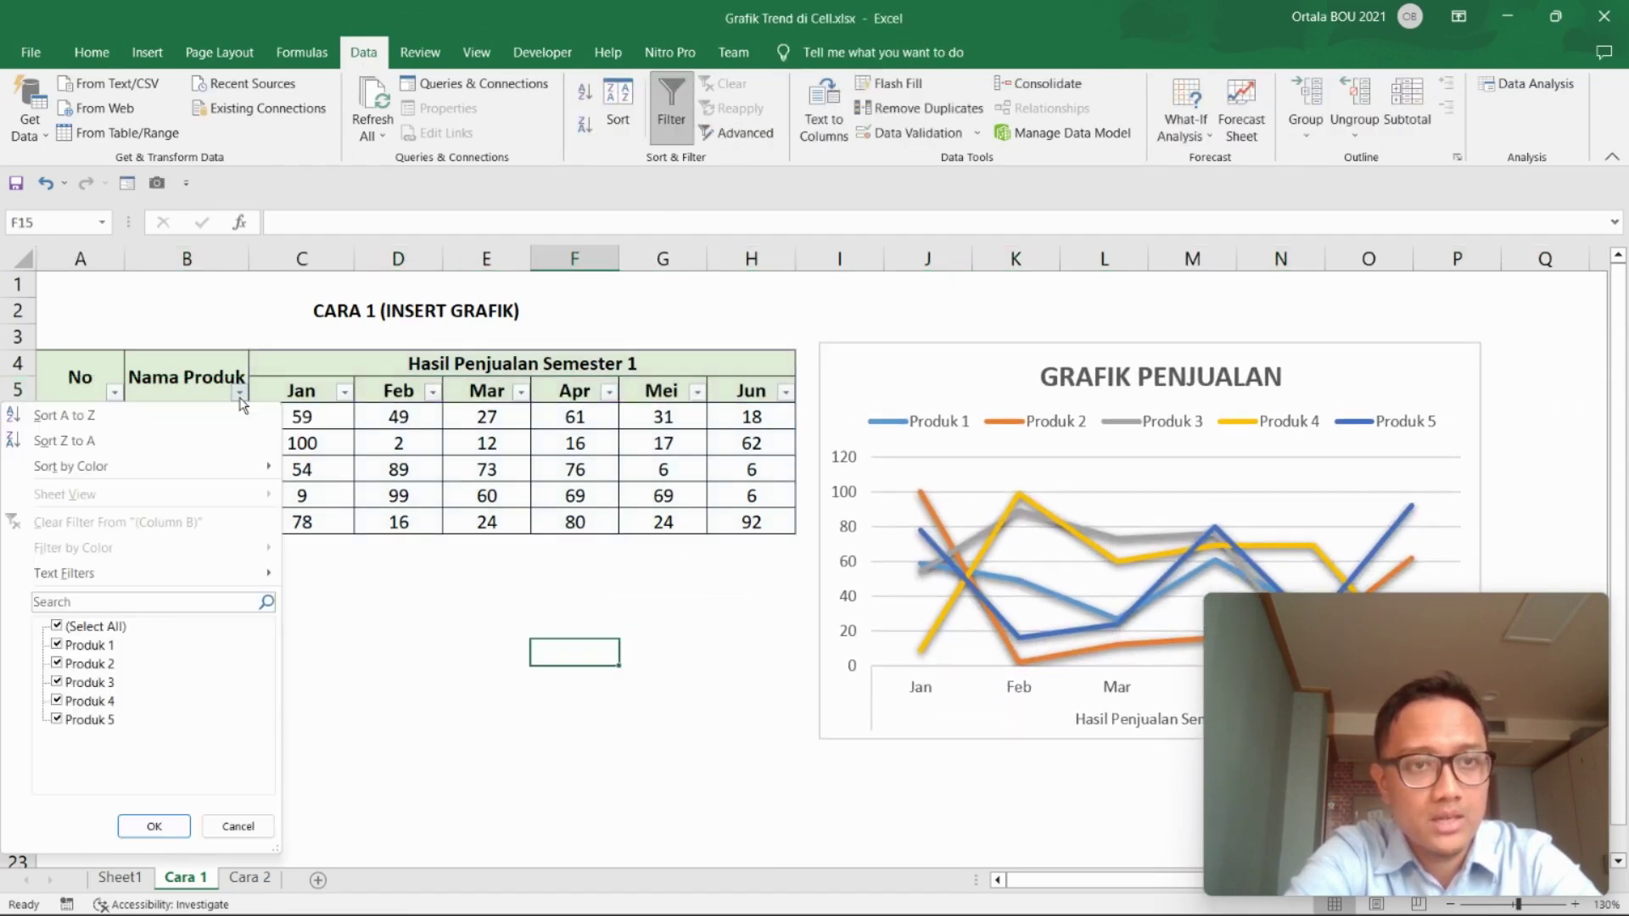
left_click(56, 626)
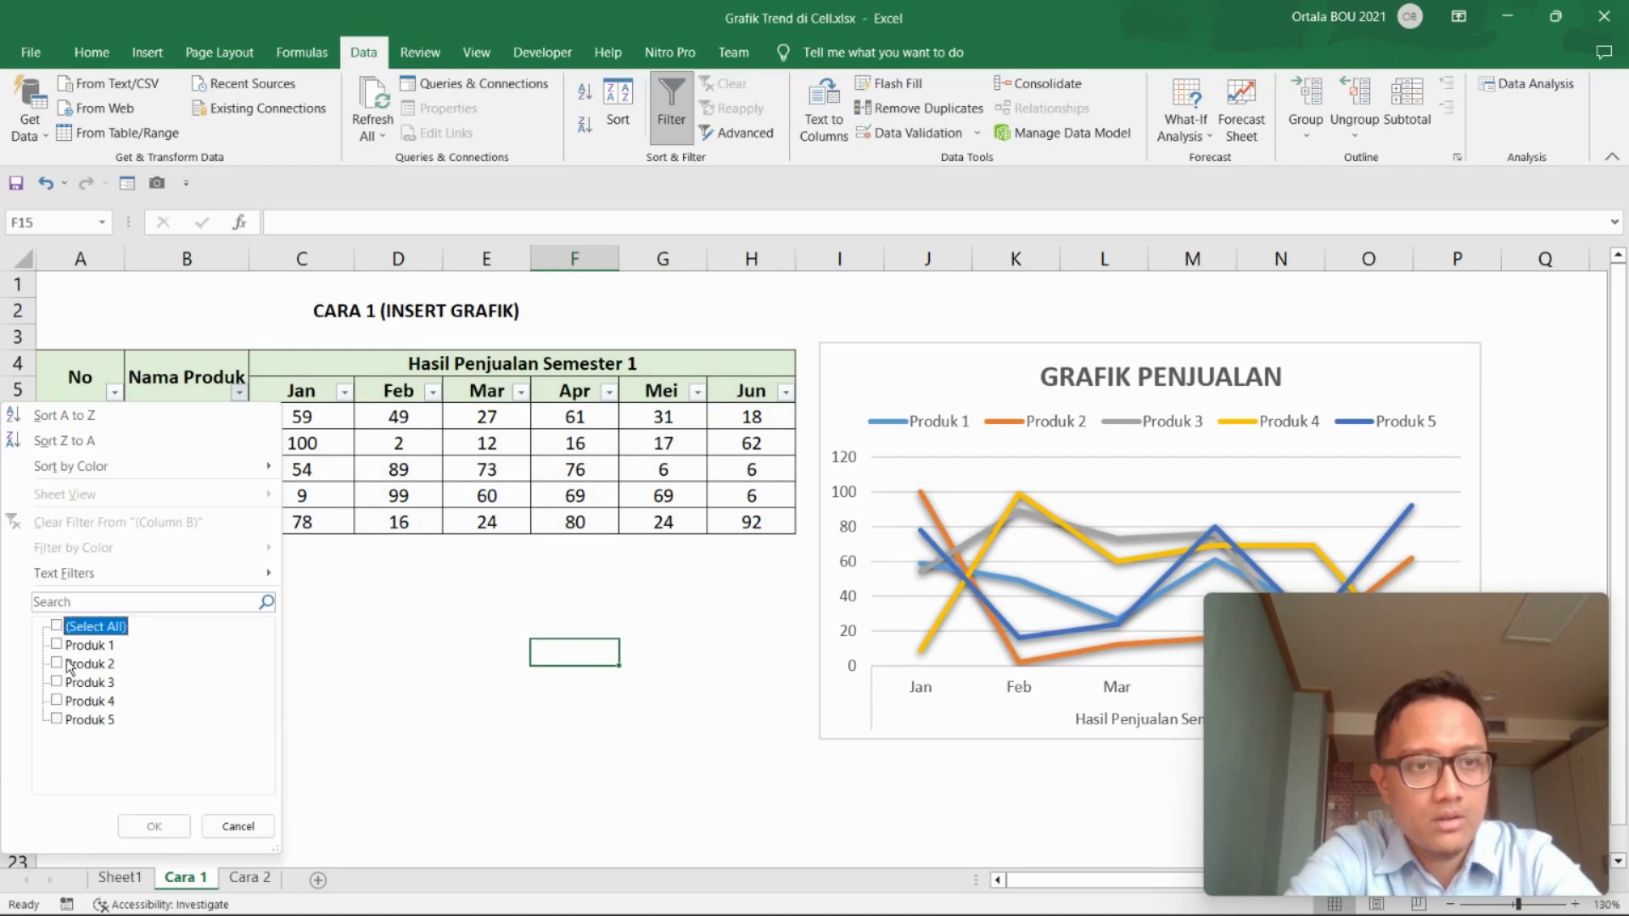
left_click(57, 645)
left_click(141, 827)
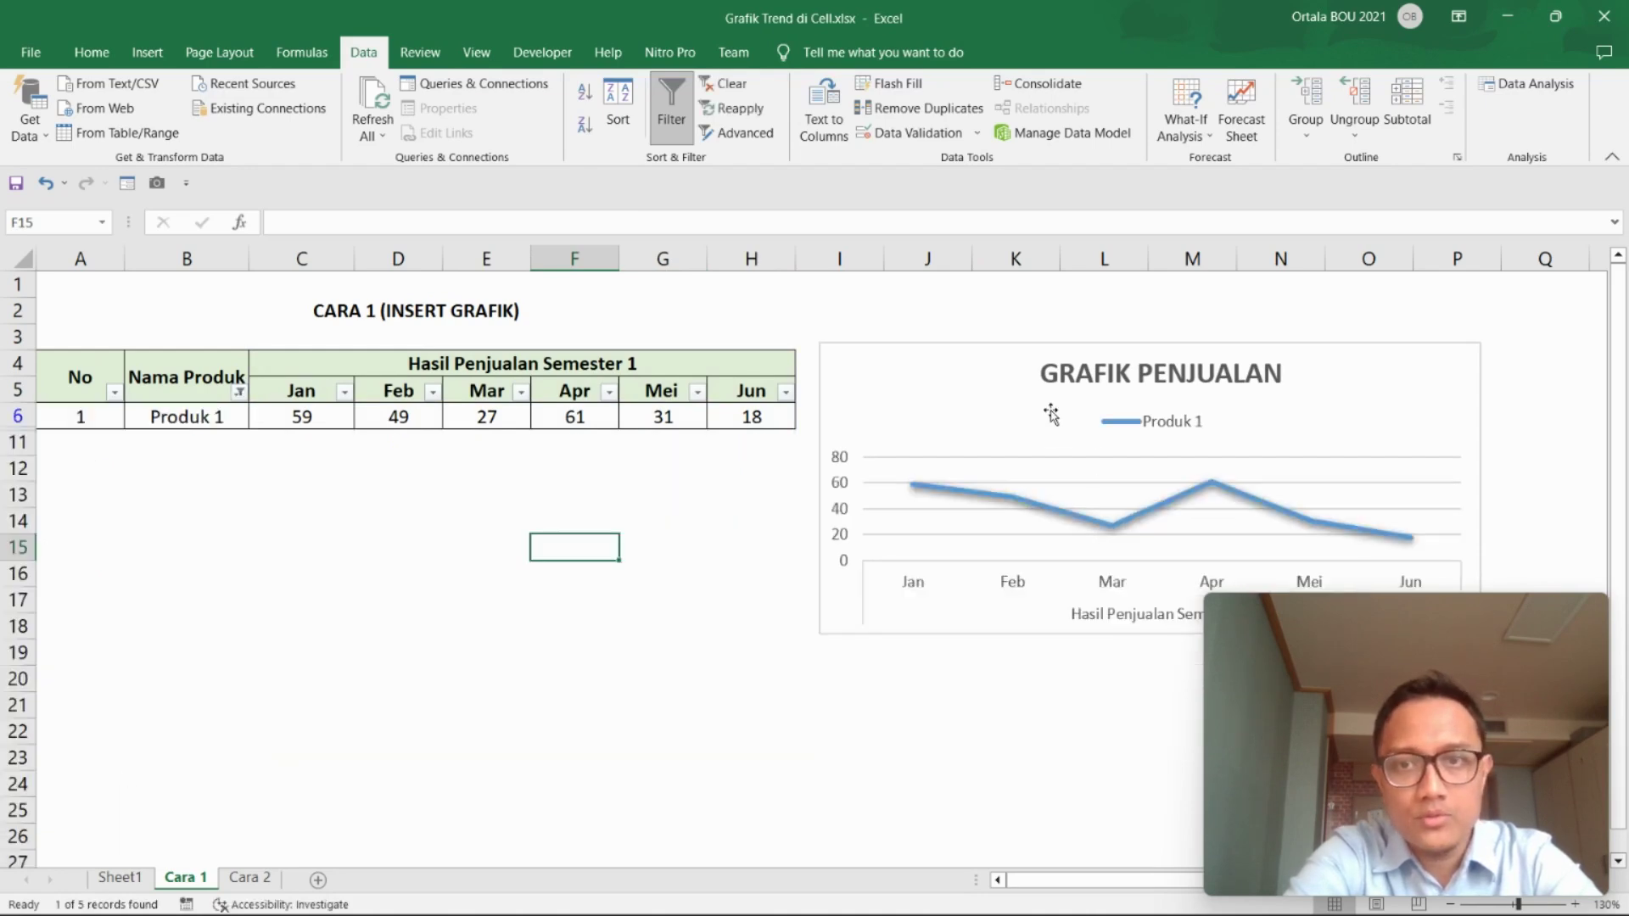
left_click(928, 377)
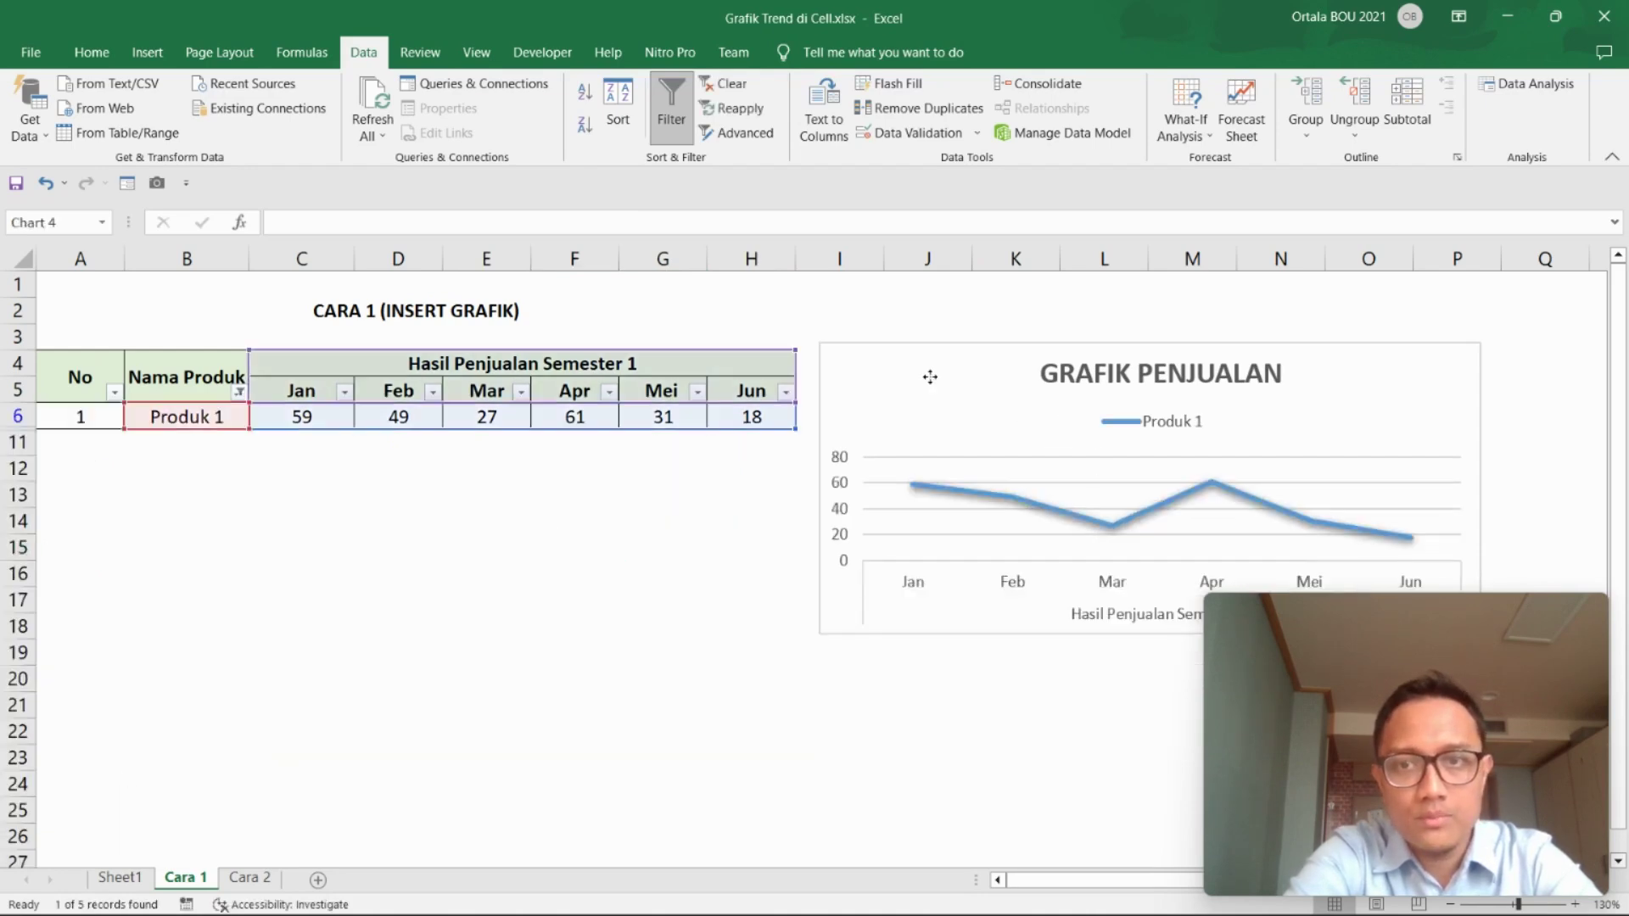
Reselect all products in the Nama Produk filter so all five rows show again.
left_click(239, 392)
left_click(54, 629)
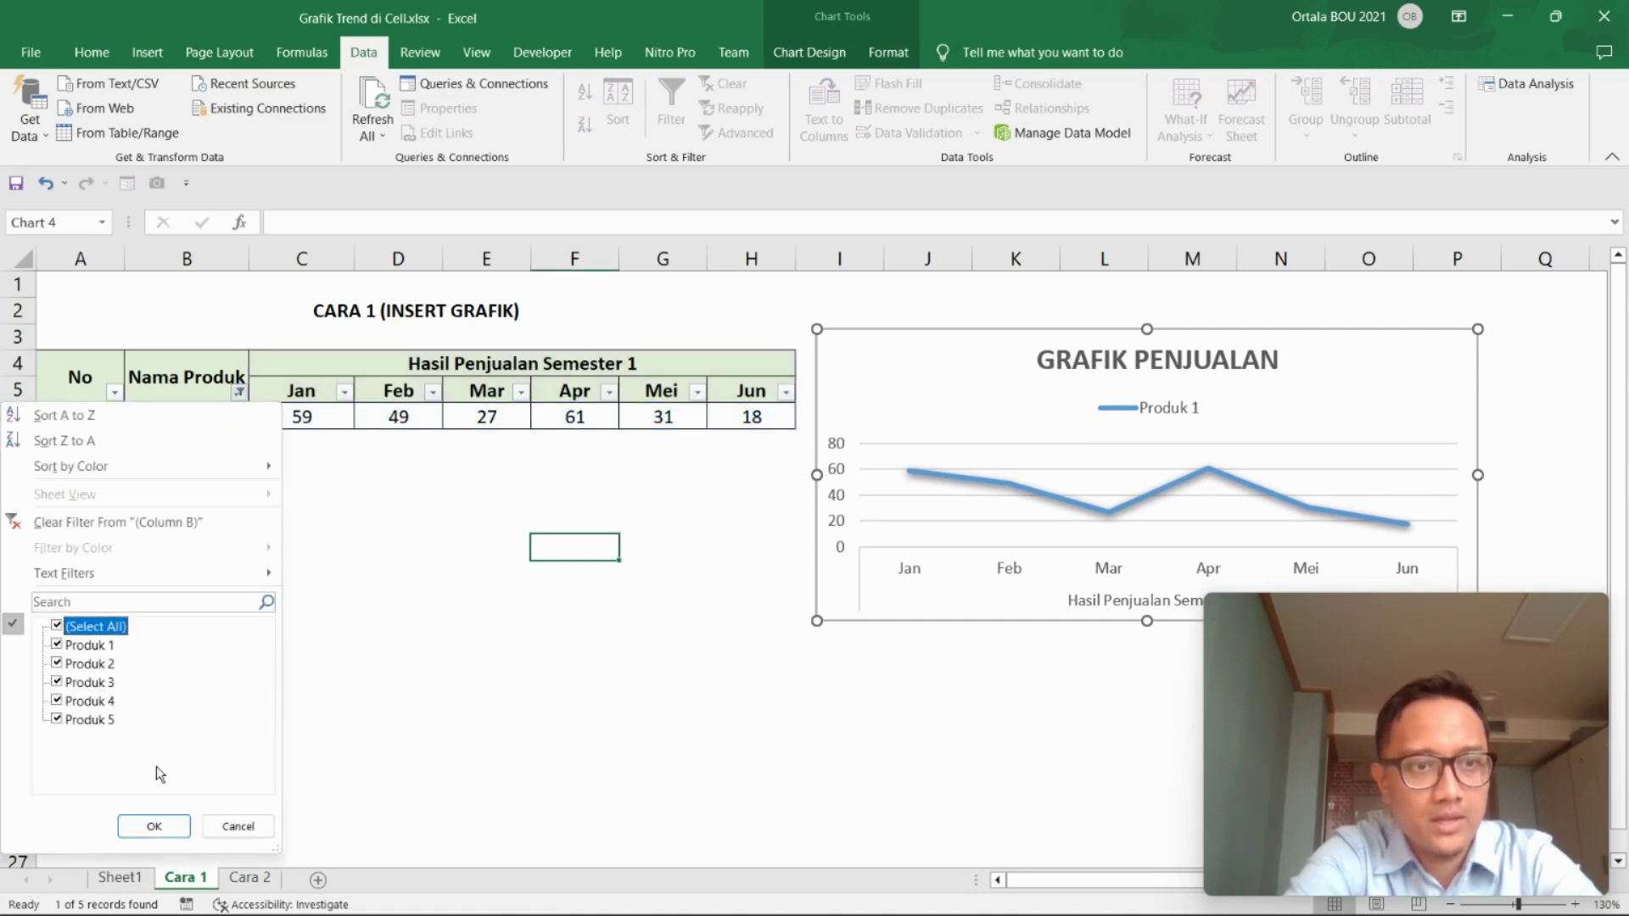
left_click(154, 827)
left_click(365, 711)
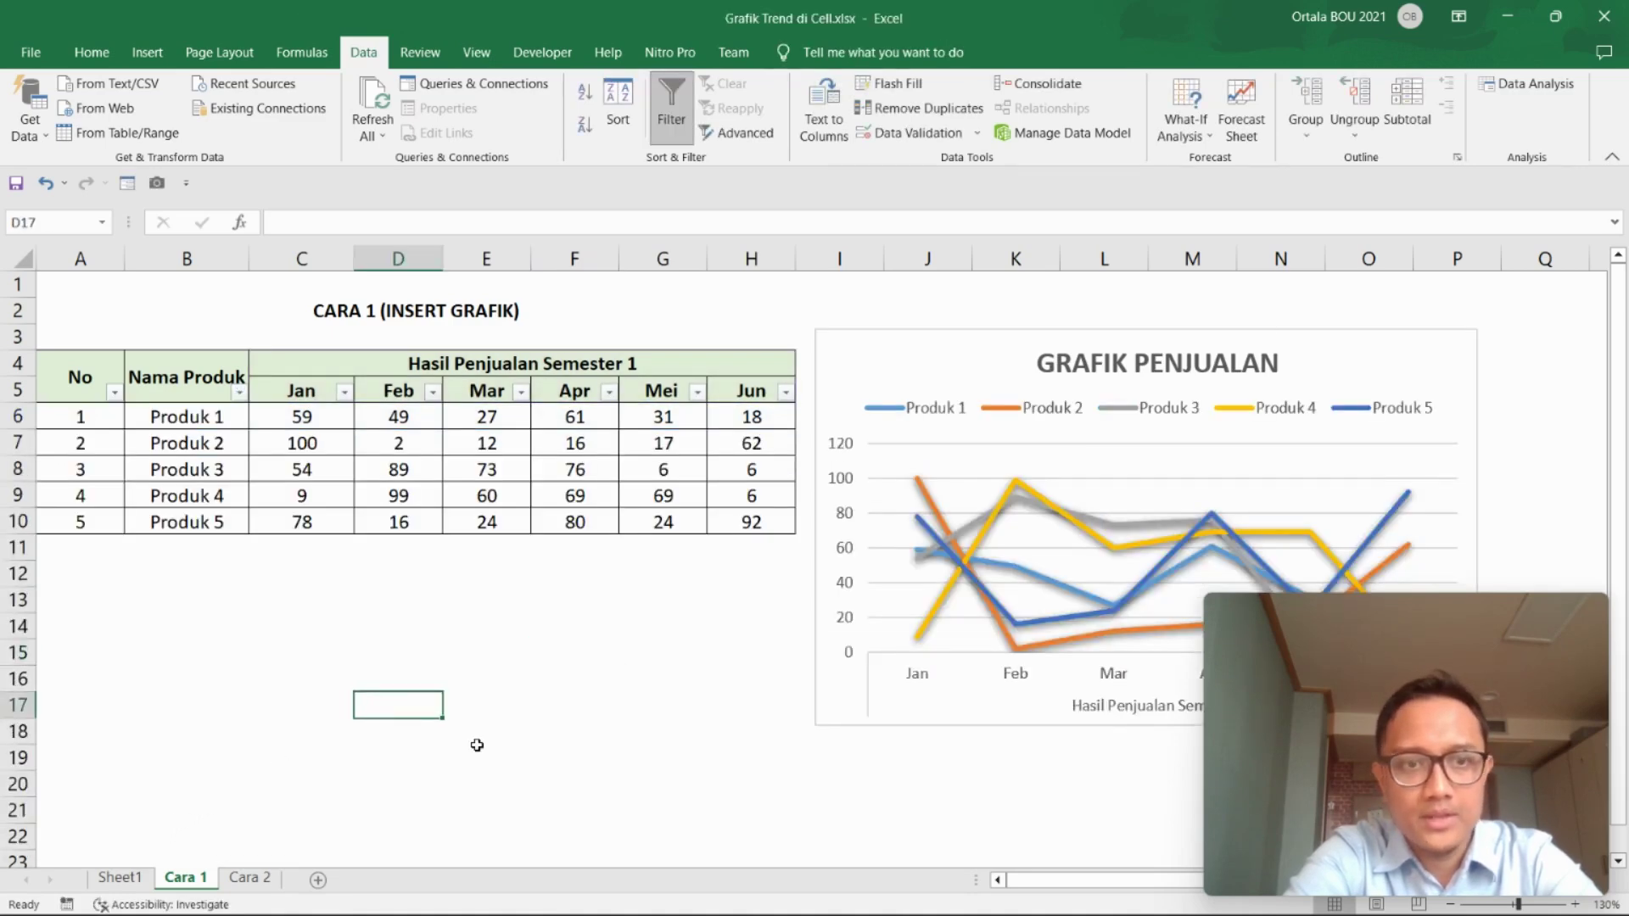
left_click(540, 746)
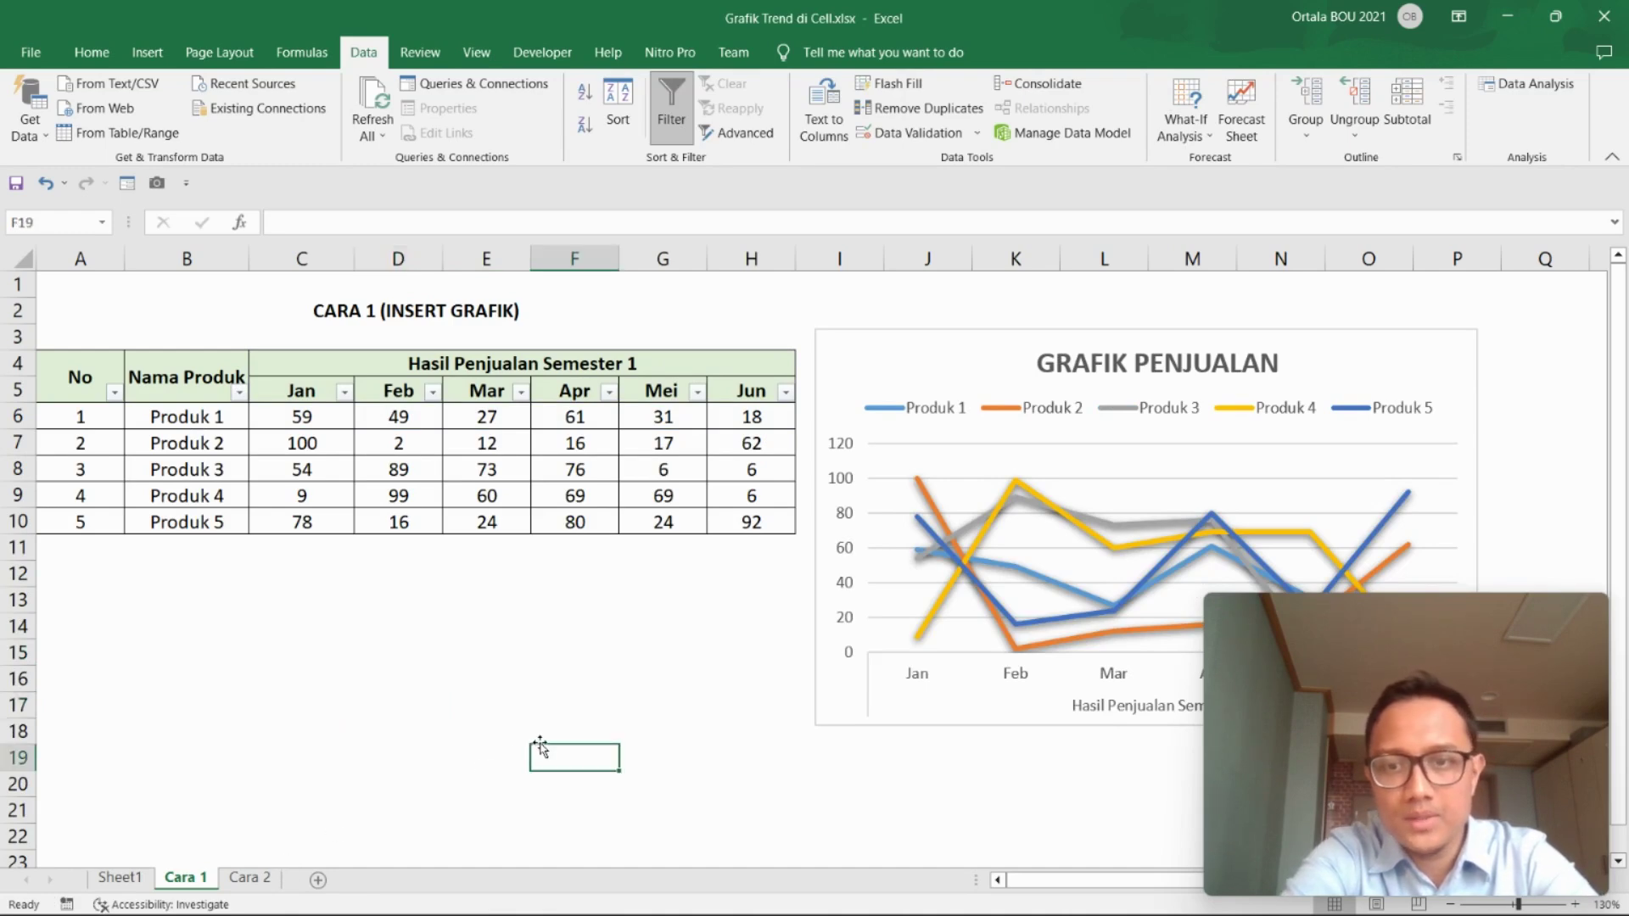